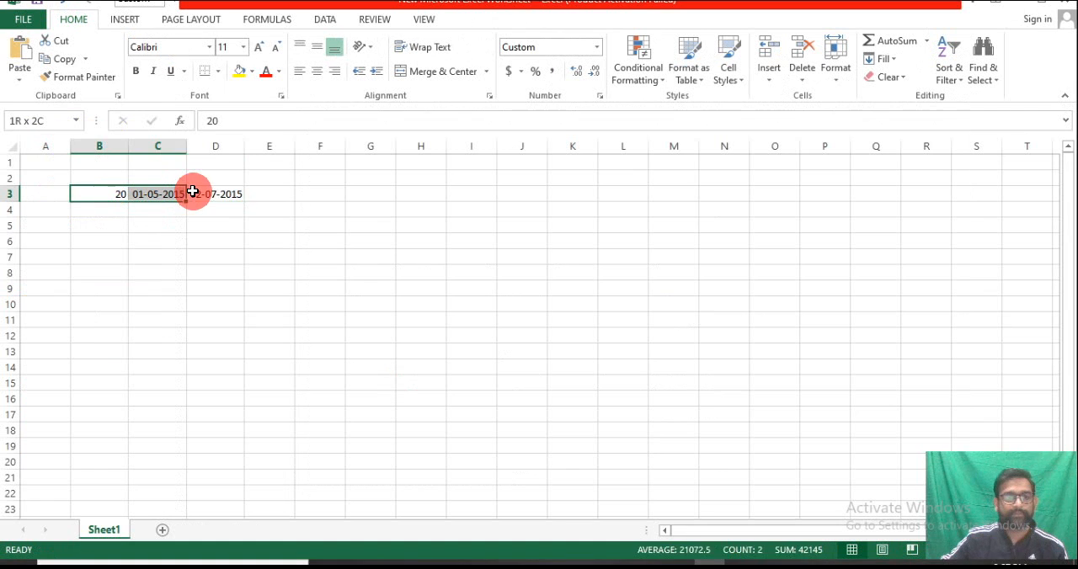
Clear the number and the two dates from cells B3:D3
{"action": "key", "text": "Delete"}
{"action": "left_click", "coordinate": [123, 327]}
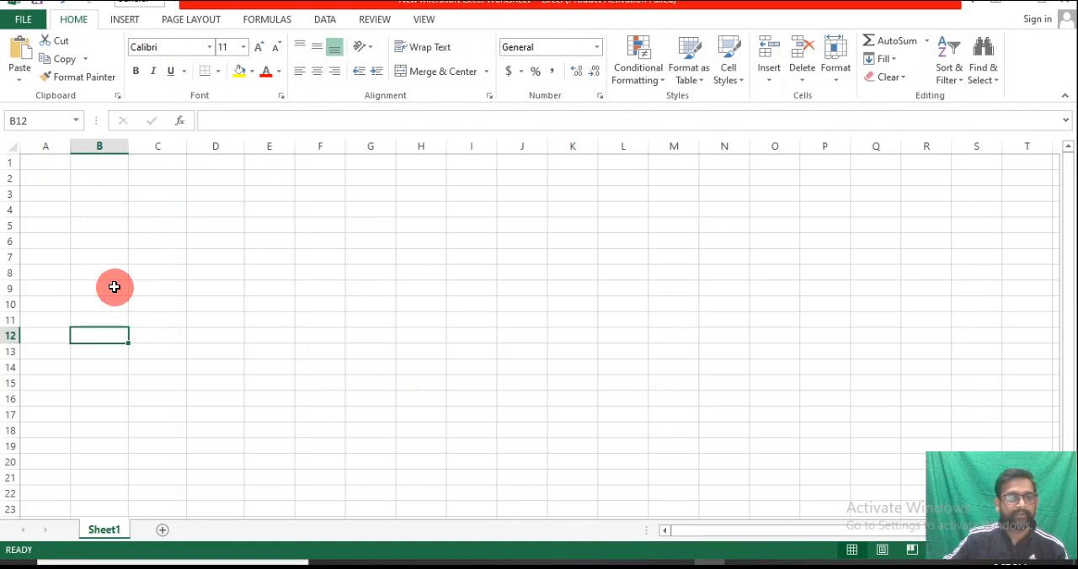
{"action": "left_click", "coordinate": [44, 166]}
{"action": "left_click", "coordinate": [146, 167]}
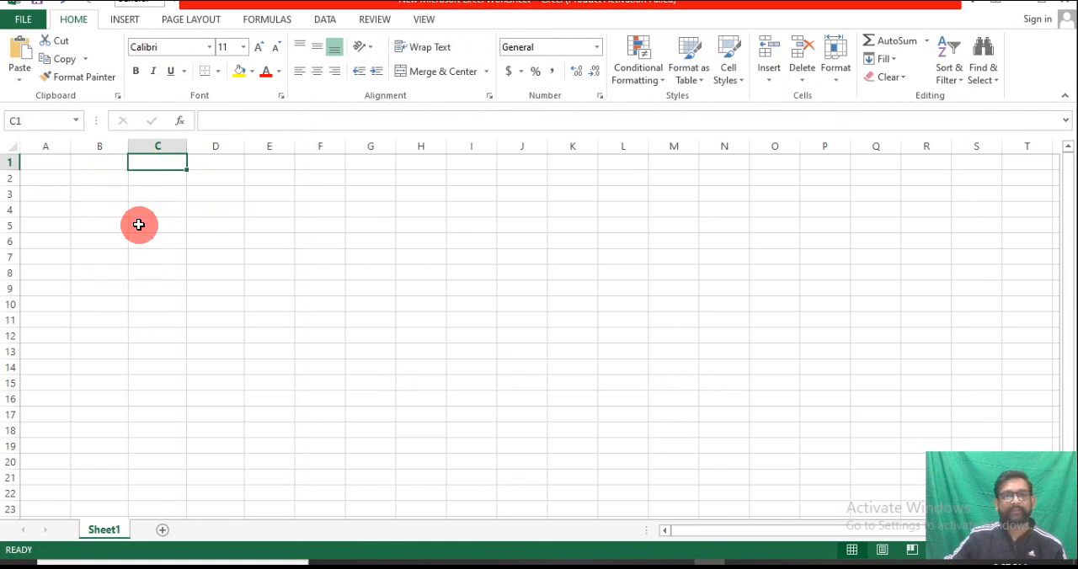
{"action": "left_click", "coordinate": [140, 224]}
{"action": "left_click", "coordinate": [125, 257]}
{"action": "left_click", "coordinate": [44, 165]}
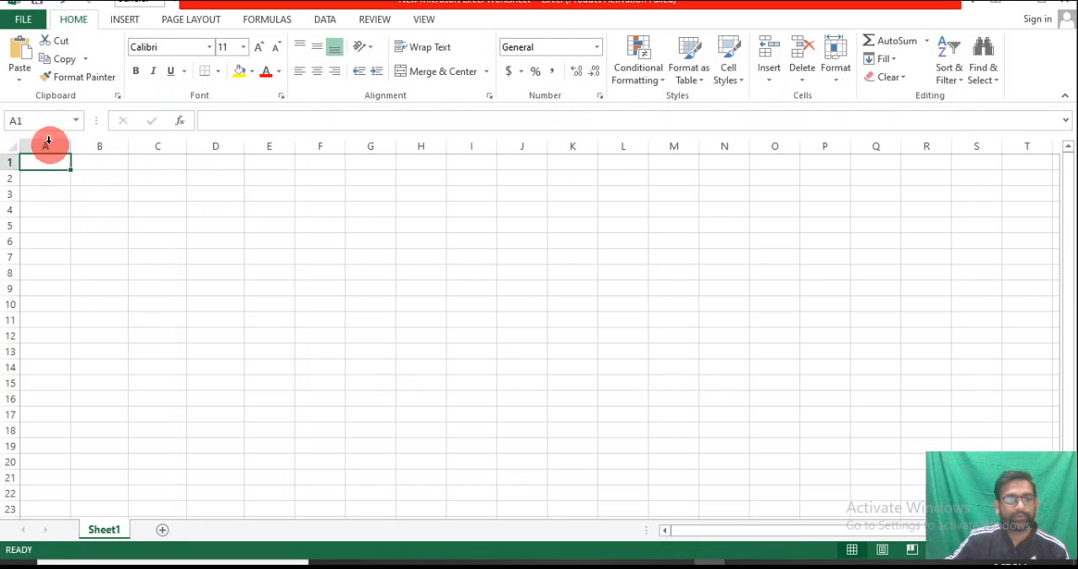
{"action": "left_click", "coordinate": [123, 19]}
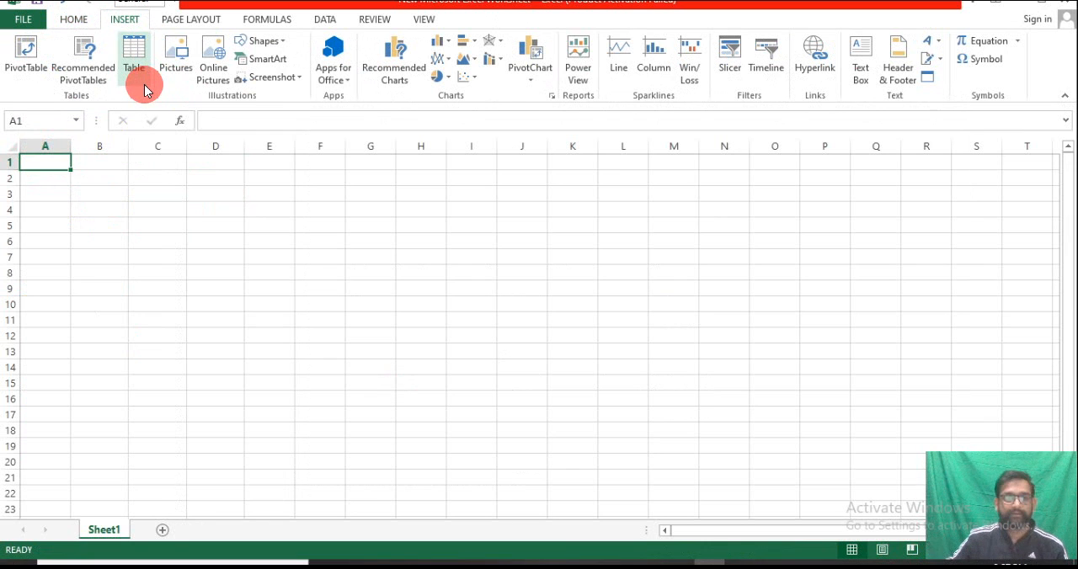
Set the worksheet's paper size to Letter (8.5" x 11")
{"action": "left_click", "coordinate": [187, 19]}
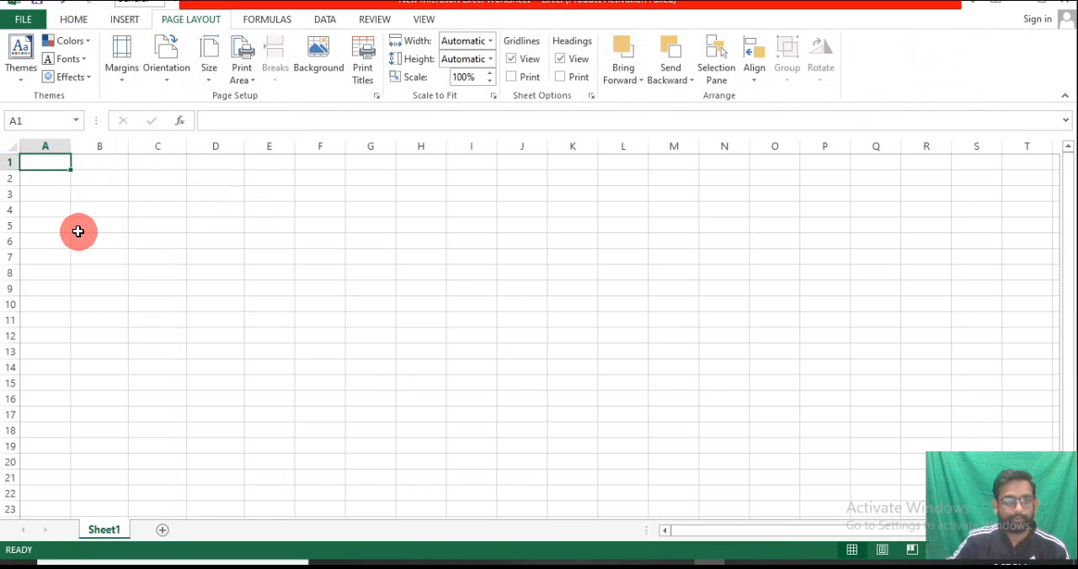
{"action": "left_click", "coordinate": [210, 77]}
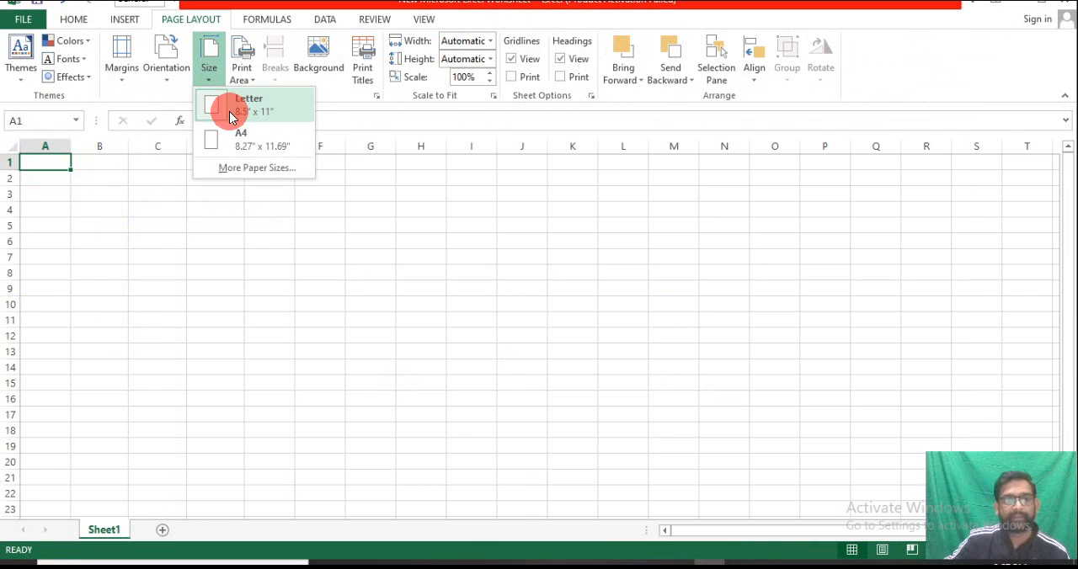
{"action": "left_click", "coordinate": [237, 107]}
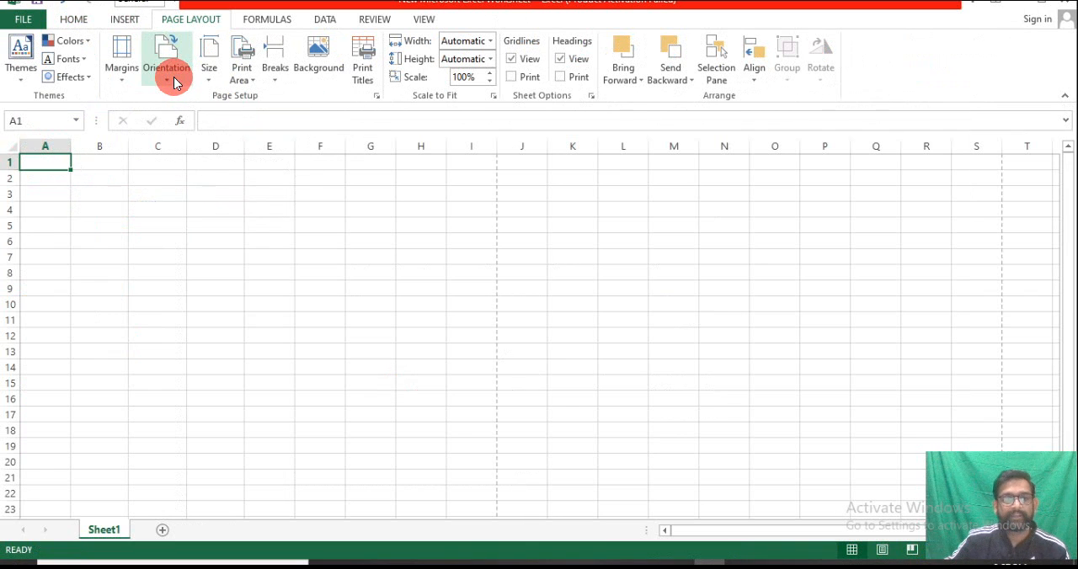
Set the page orientation to Portrait and the margins to Normal
{"action": "left_click", "coordinate": [174, 82]}
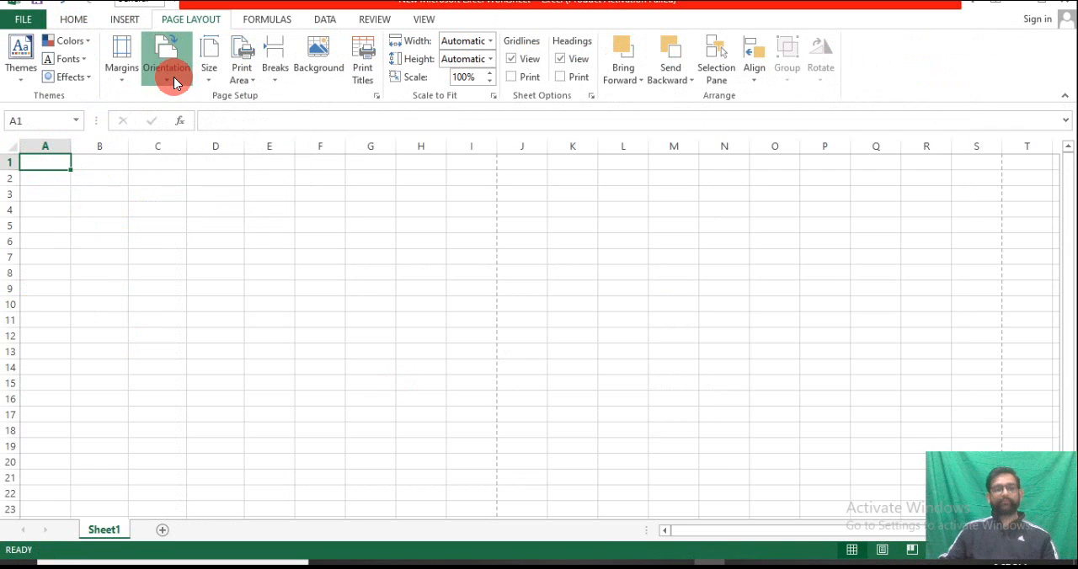
{"action": "left_click", "coordinate": [179, 108]}
{"action": "left_click", "coordinate": [119, 76]}
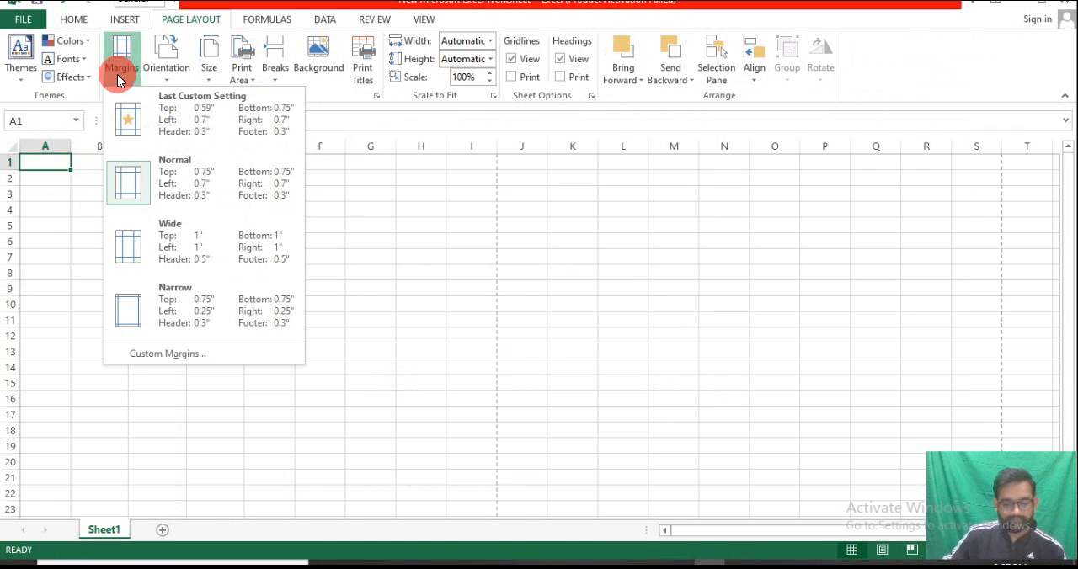
{"action": "left_click", "coordinate": [156, 188]}
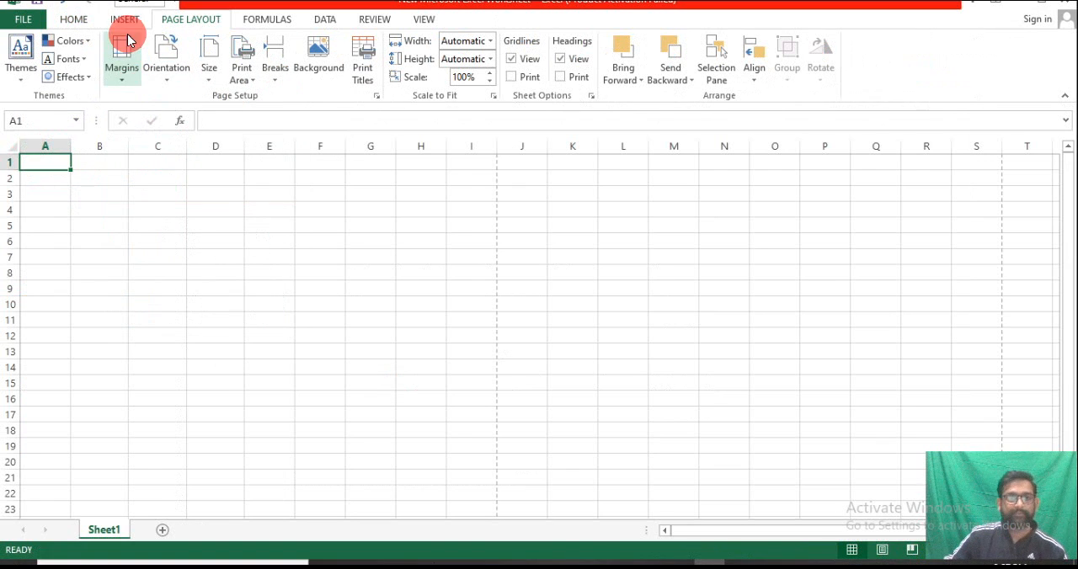
Format all cells of the worksheet with Times New Roman at font size 12
{"action": "left_click", "coordinate": [83, 19]}
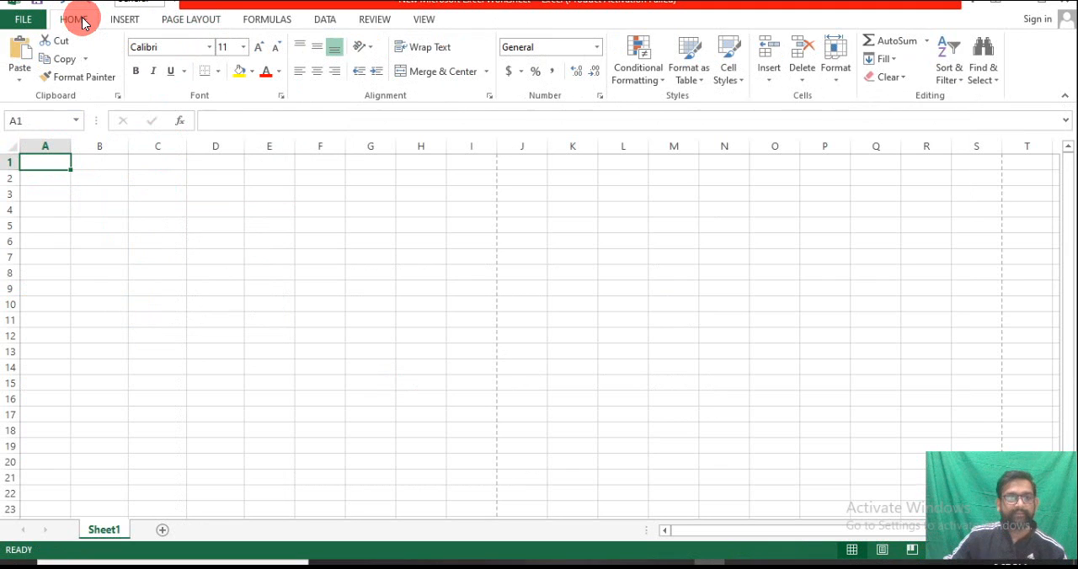
{"action": "left_click", "coordinate": [12, 148]}
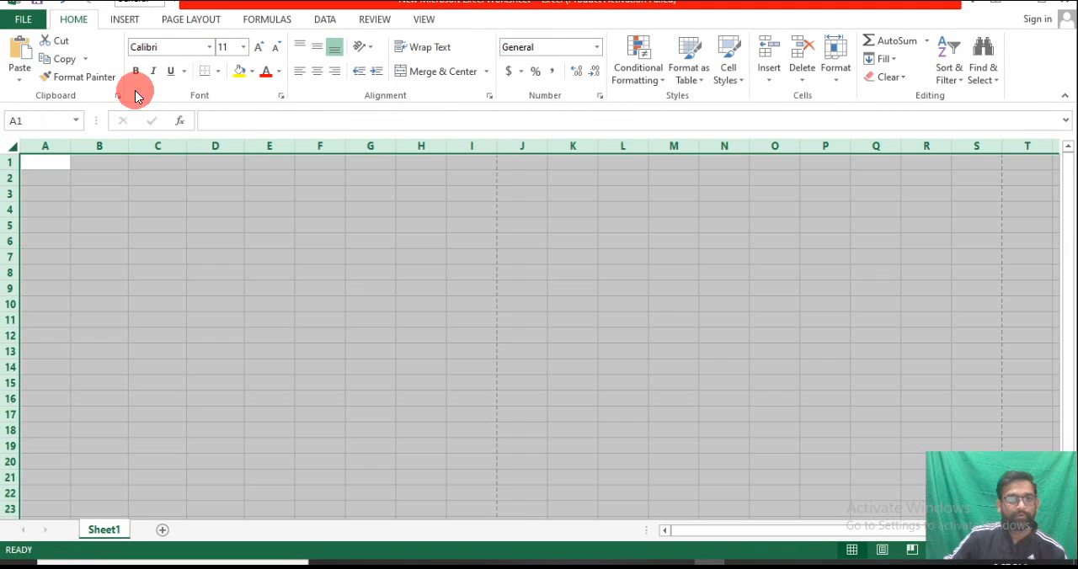
{"action": "left_click", "coordinate": [254, 46]}
{"action": "left_click", "coordinate": [200, 47]}
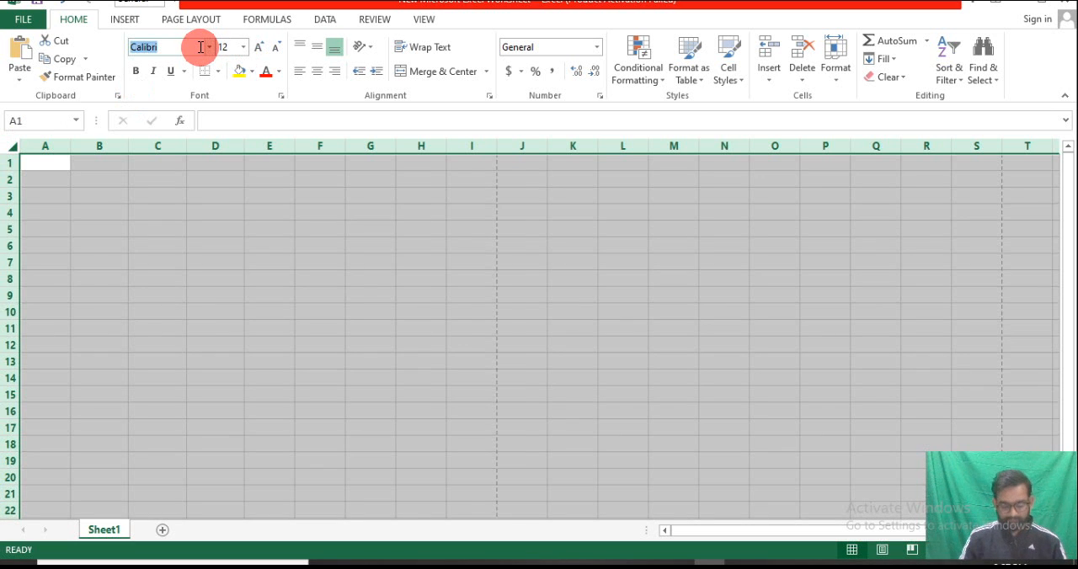
{"action": "type", "text": "Time"}
{"action": "key", "text": "BackSpace"}
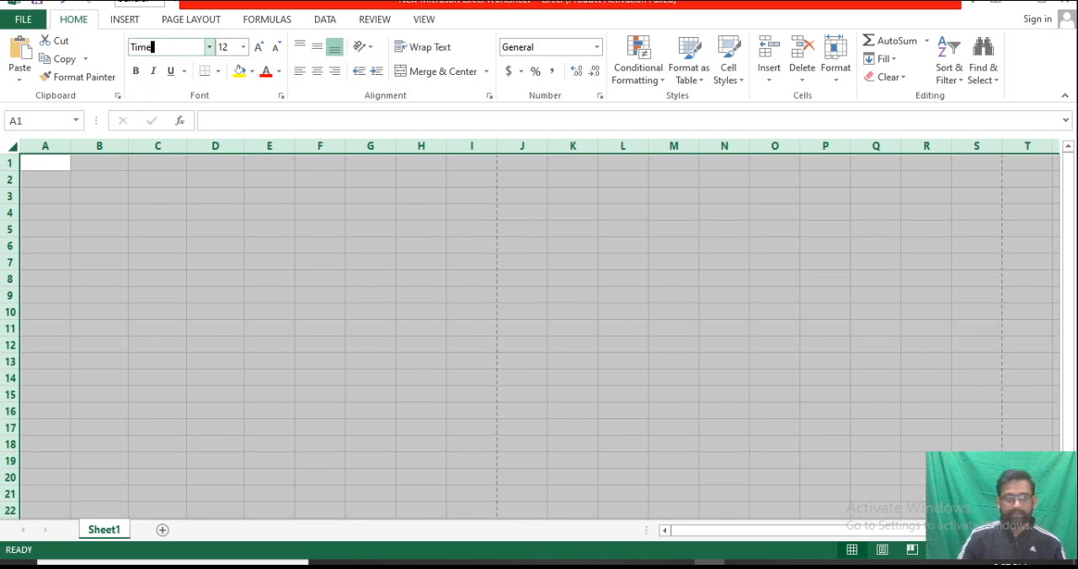
{"action": "type", "text": "s New Roman"}
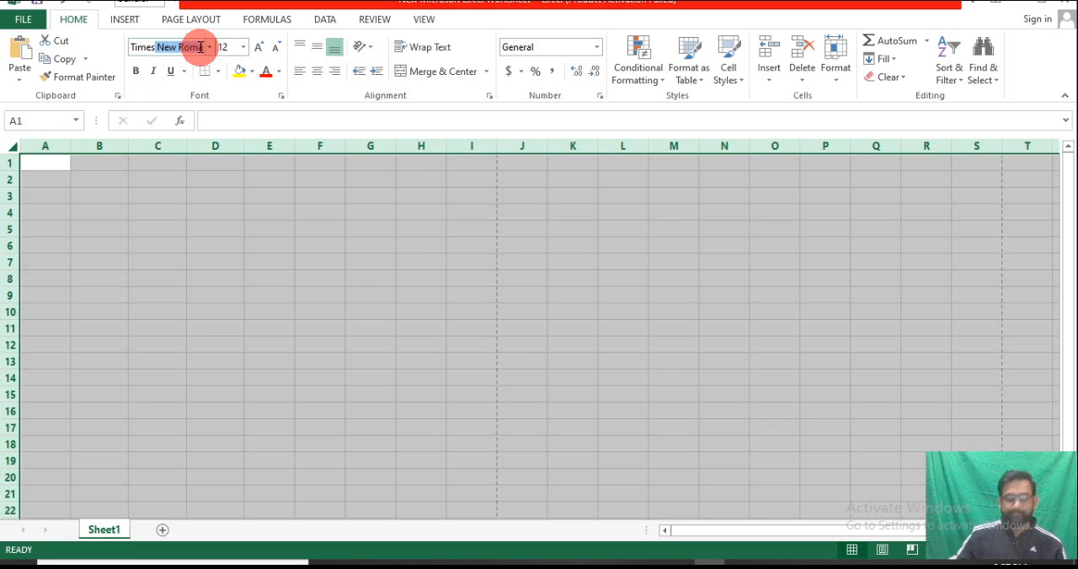
{"action": "key", "text": "Return"}
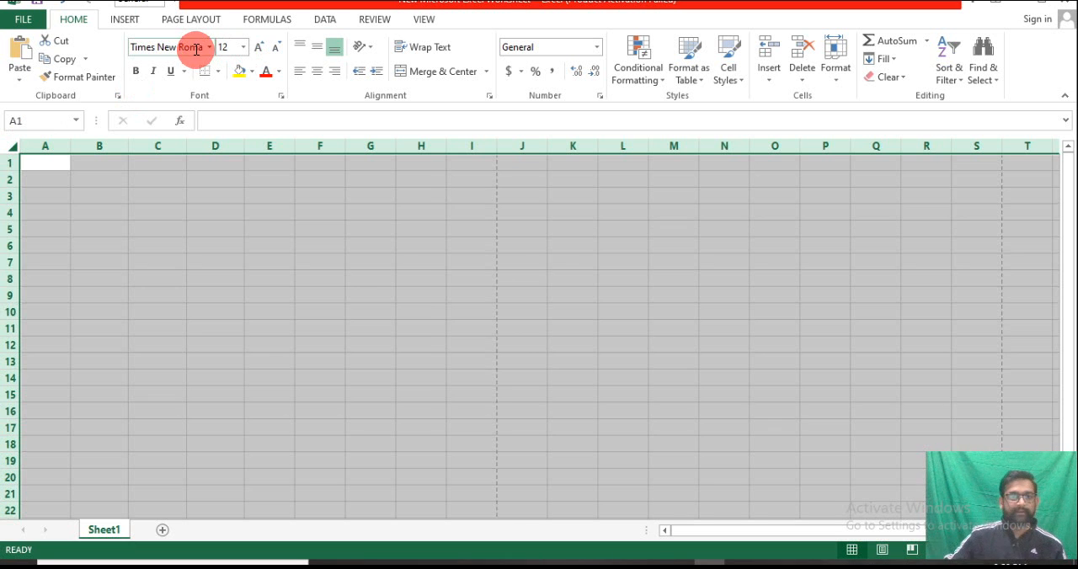
{"action": "left_click", "coordinate": [155, 179]}
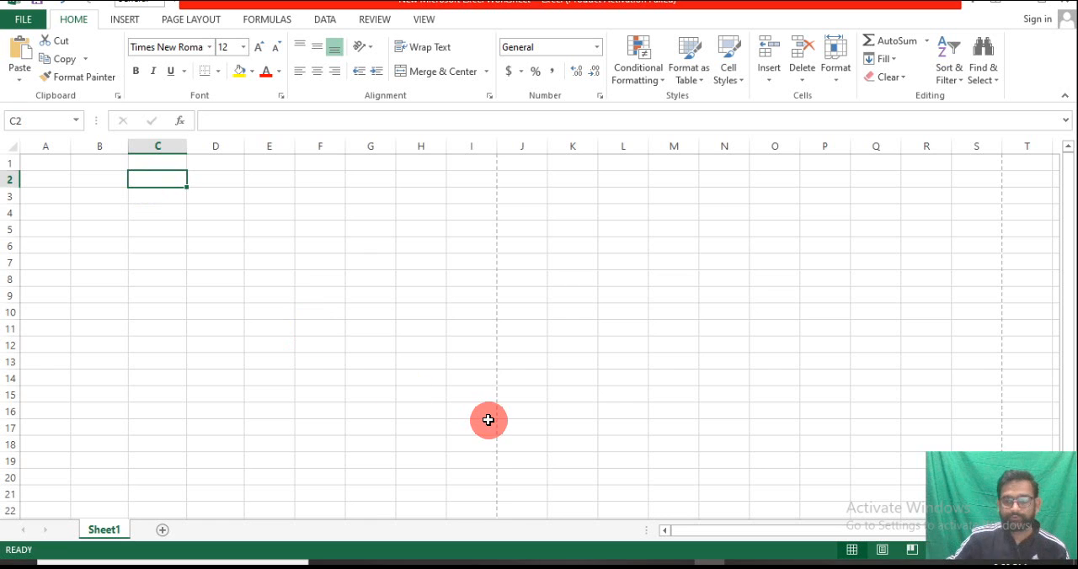
Enter the labels "Name" in A1 and "Roll No." in A2
{"action": "left_click", "coordinate": [40, 168]}
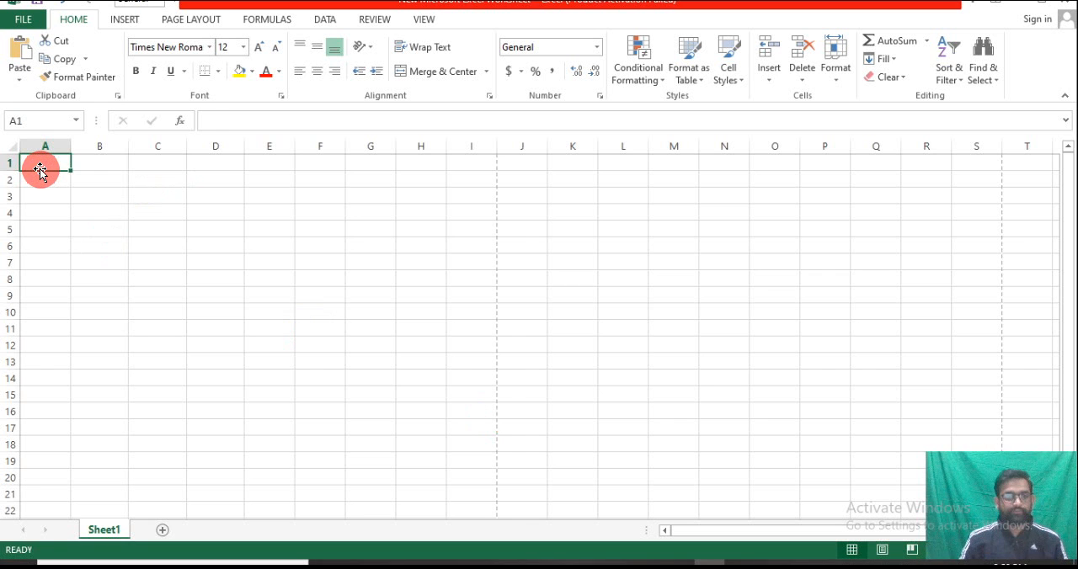
{"action": "type", "text": "n"}
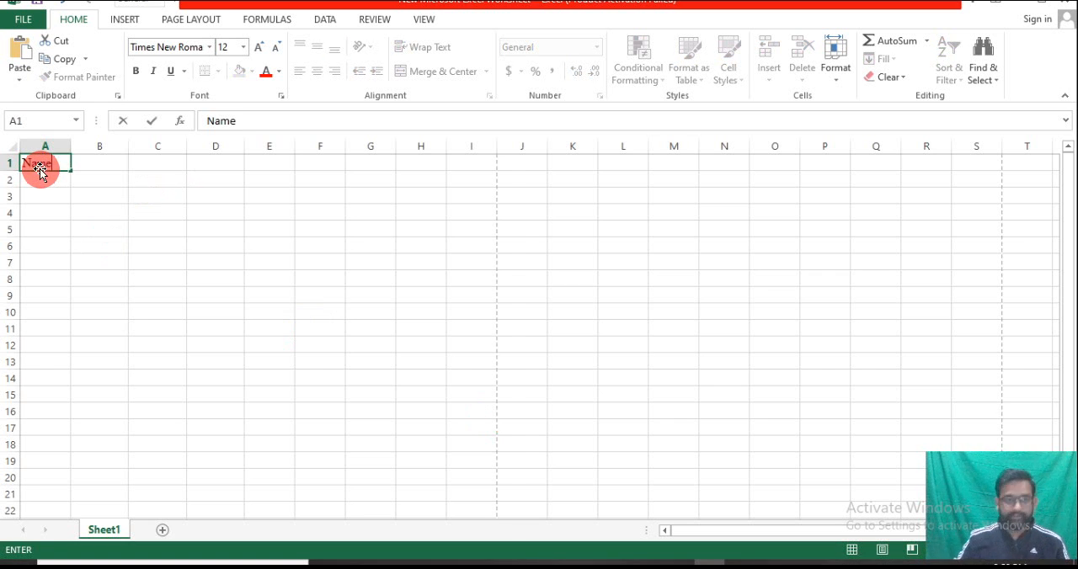
{"action": "key", "text": "Return"}
{"action": "type", "text": "RollNo."}
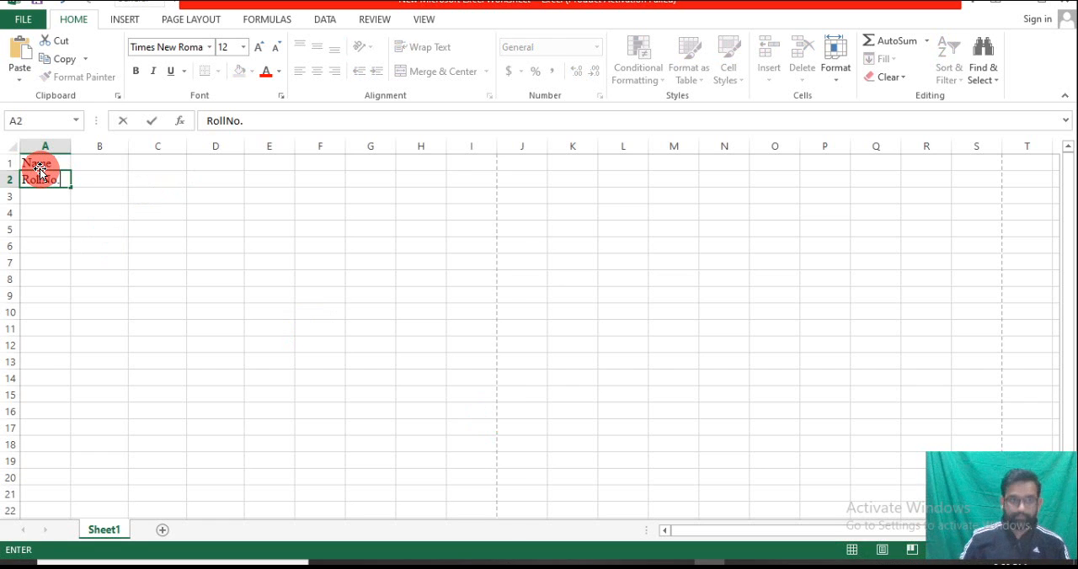
{"action": "left_click", "coordinate": [41, 181]}
Fill in the person's name in B1 and a left-aligned roll number in B2
{"action": "left_click", "coordinate": [104, 162]}
{"action": "double_click", "coordinate": [104, 162]}
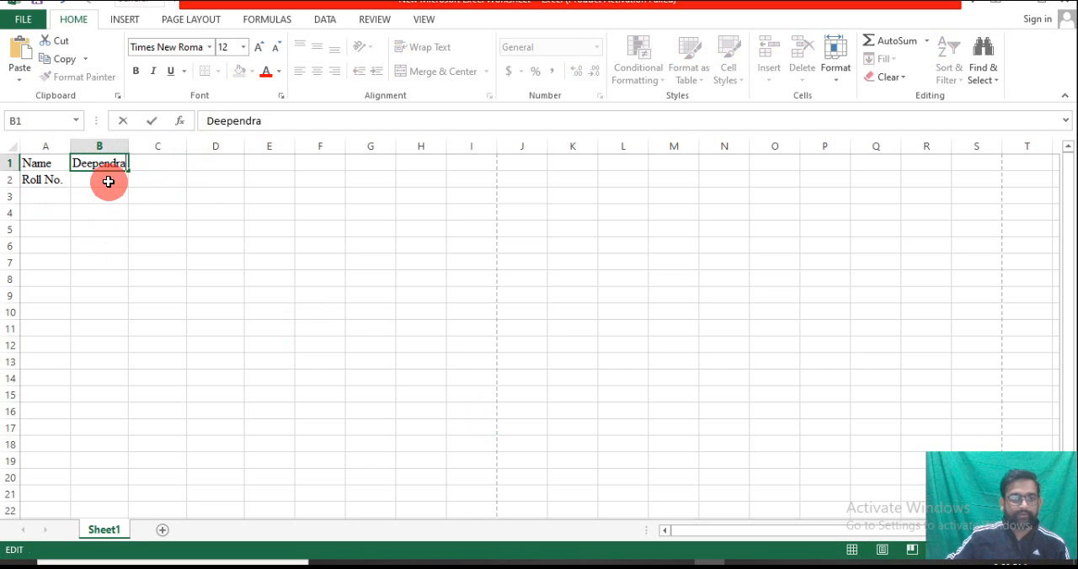
{"action": "left_click", "coordinate": [108, 182]}
{"action": "type", "text": "123"}
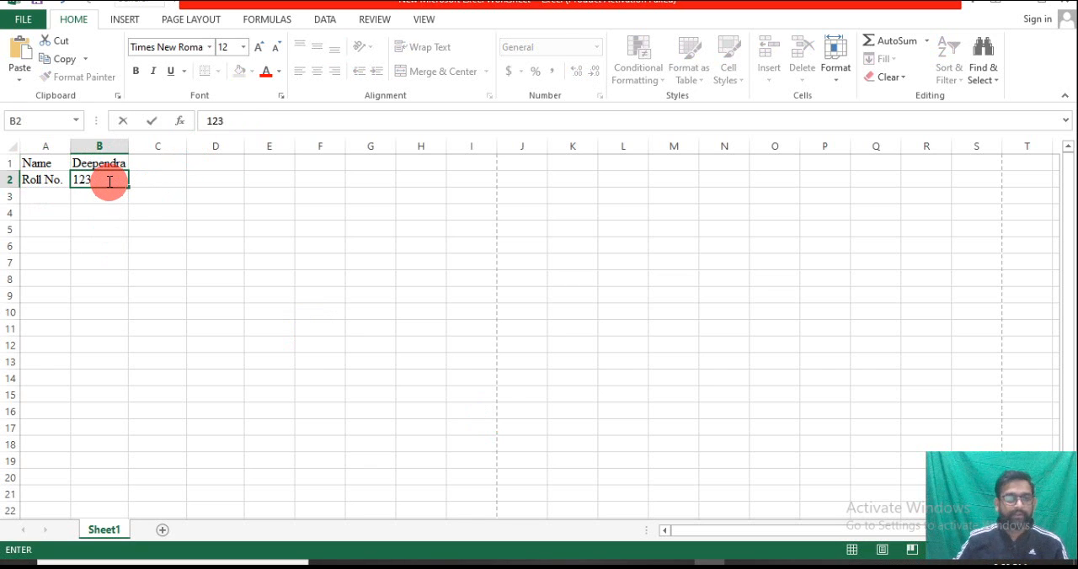
{"action": "left_click", "coordinate": [95, 180]}
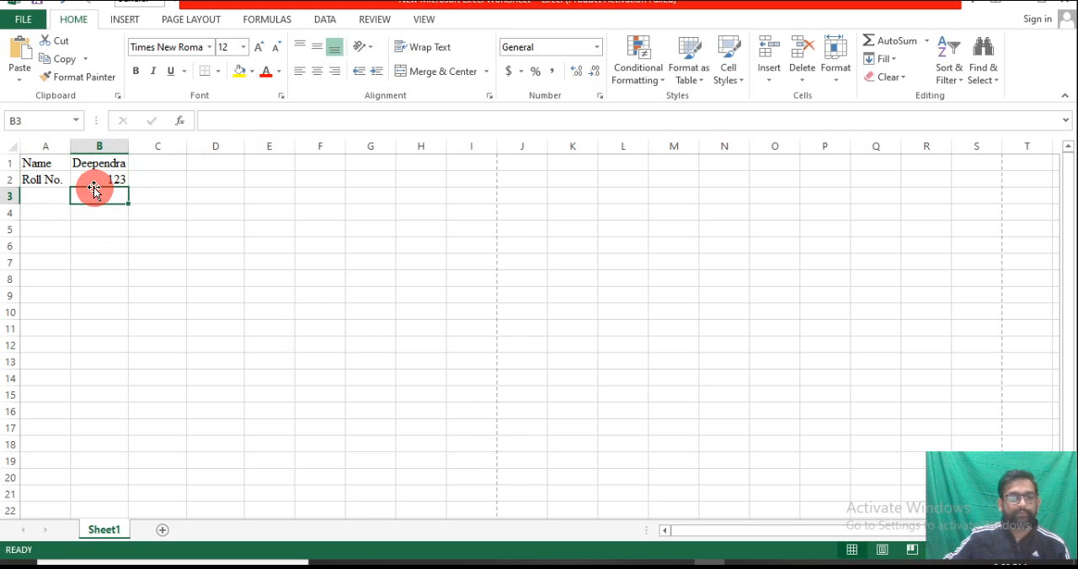
{"action": "left_click", "coordinate": [299, 74]}
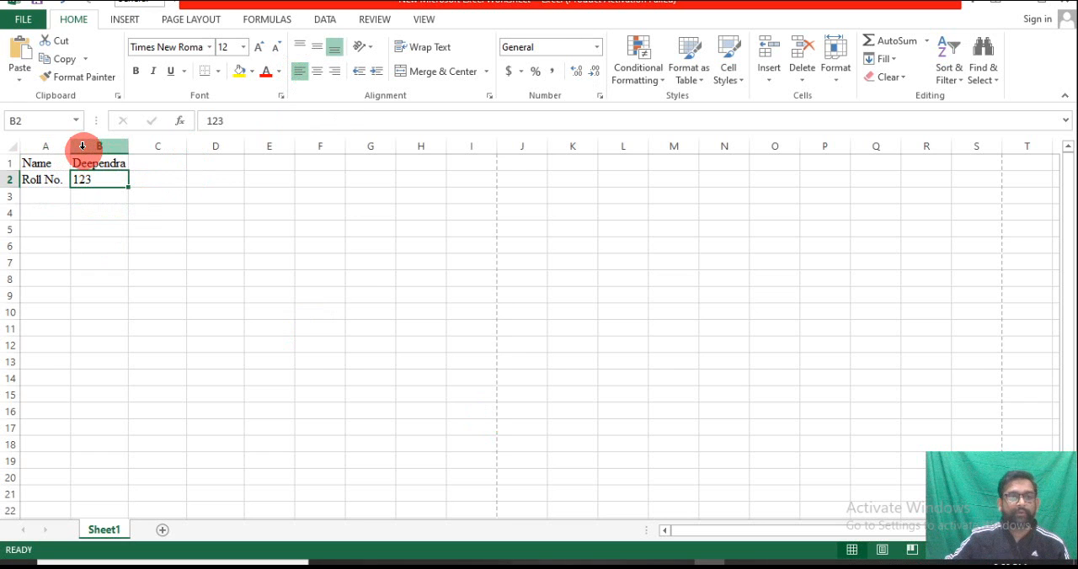
Widen columns A to F so that they fill the width of the printed page
{"action": "left_click_drag", "start_coordinate": [72, 152], "coordinate": [376, 153]}
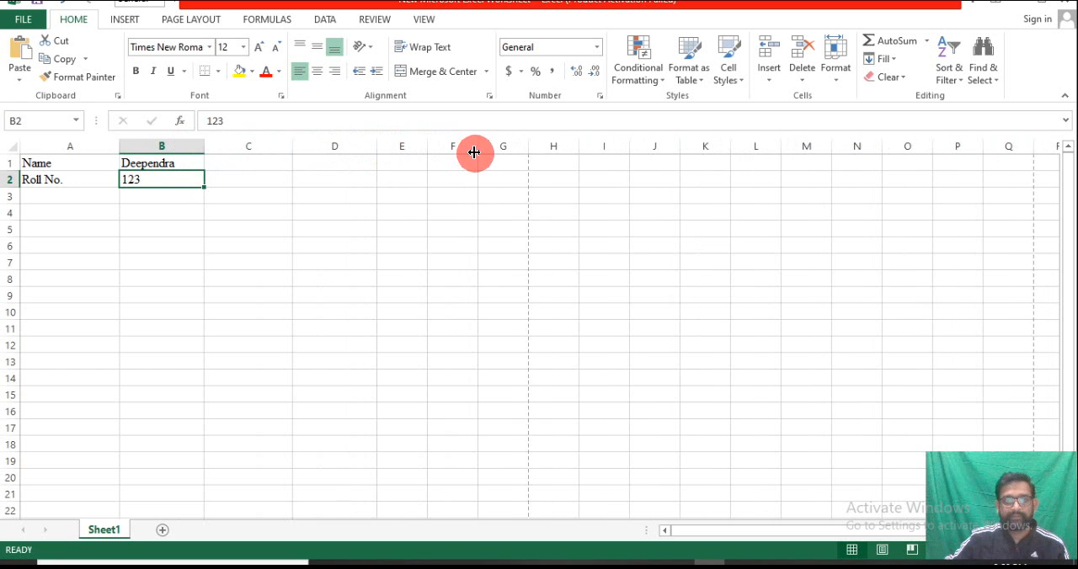
{"action": "left_click_drag", "start_coordinate": [477, 152], "coordinate": [508, 154]}
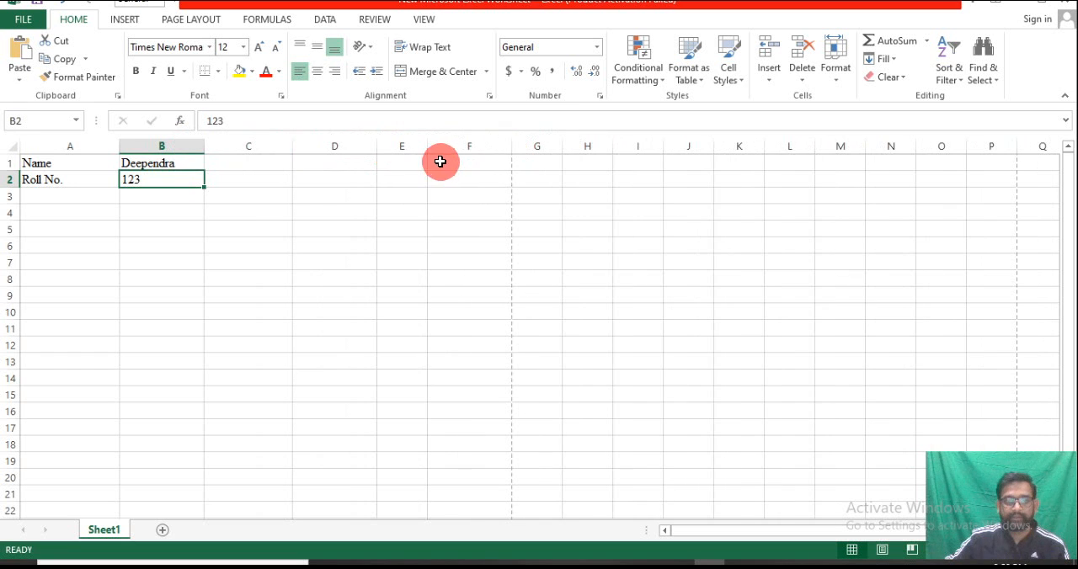
{"action": "left_click_drag", "start_coordinate": [427, 149], "coordinate": [441, 152]}
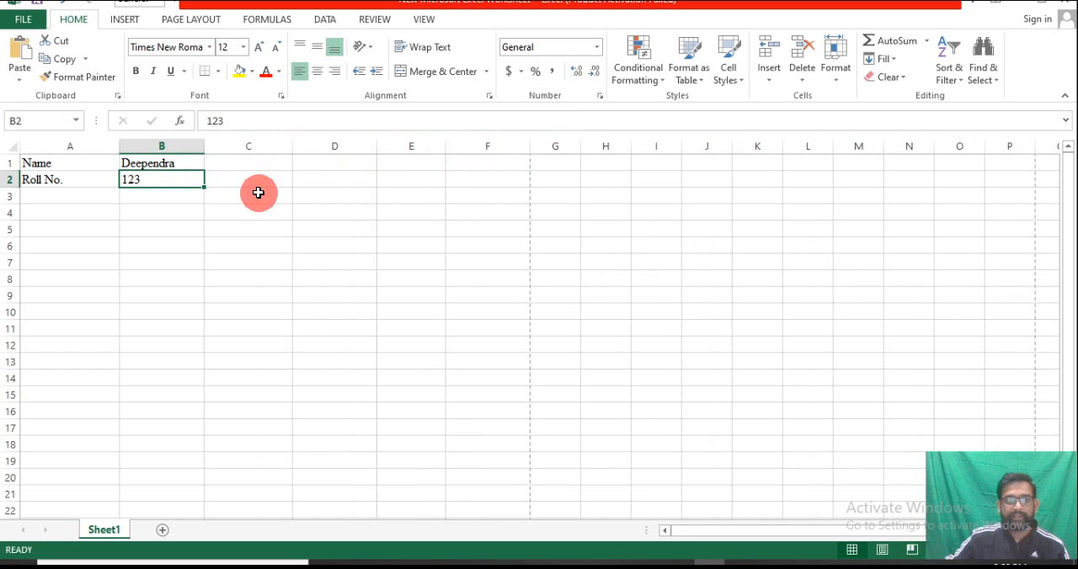
Merge and center cells A4:F4 for a table title
{"action": "left_click", "coordinate": [59, 198]}
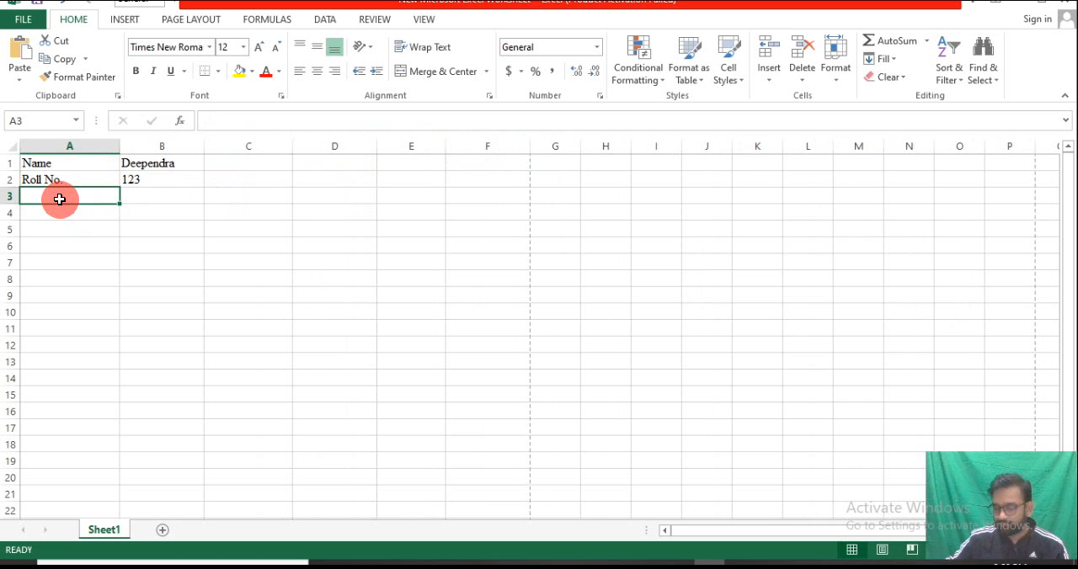
{"action": "left_click", "coordinate": [26, 216]}
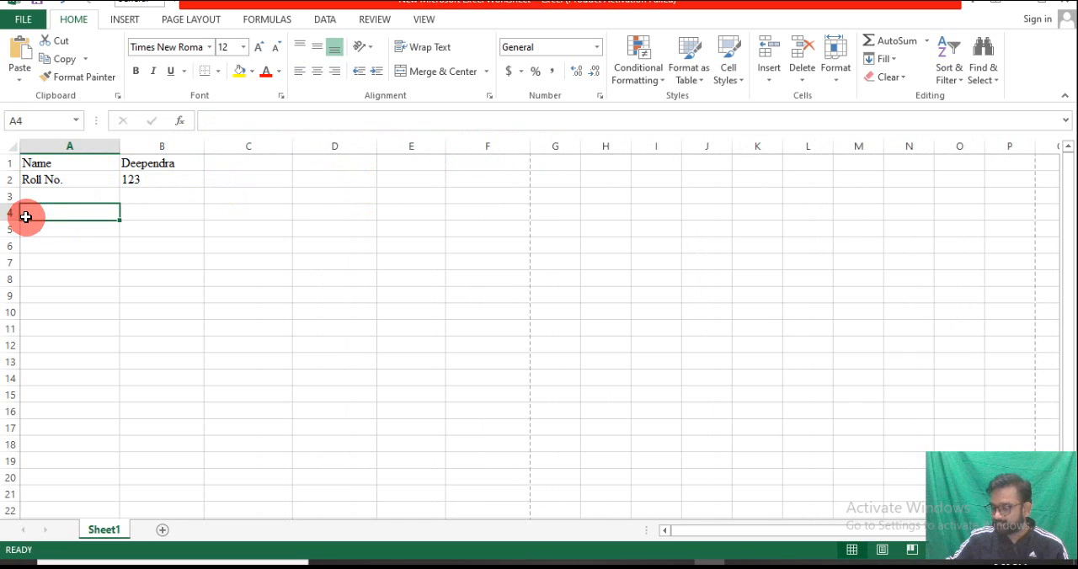
{"action": "left_click_drag", "start_coordinate": [25, 217], "coordinate": [486, 205]}
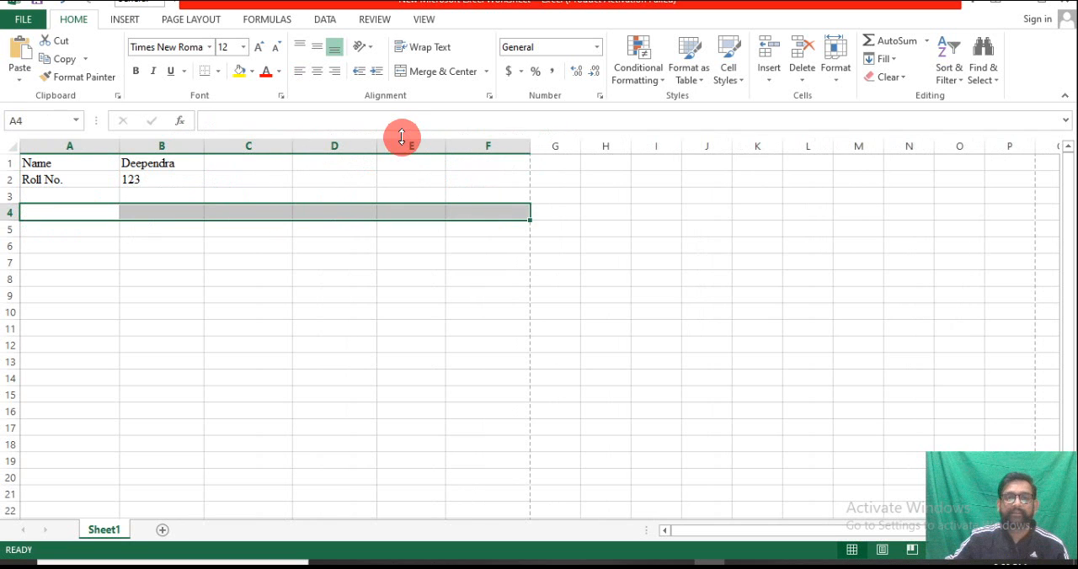
{"action": "left_click", "coordinate": [426, 72]}
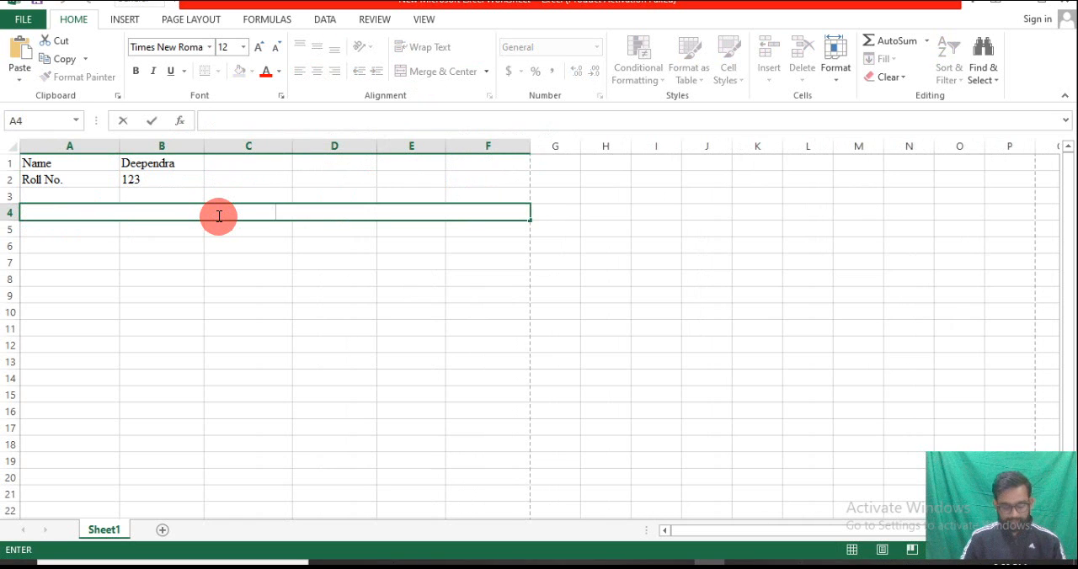
Enter the title "Gross salary in X-city (if allowances=0)" in the merged cell A4
{"action": "type", "text": "sa"}
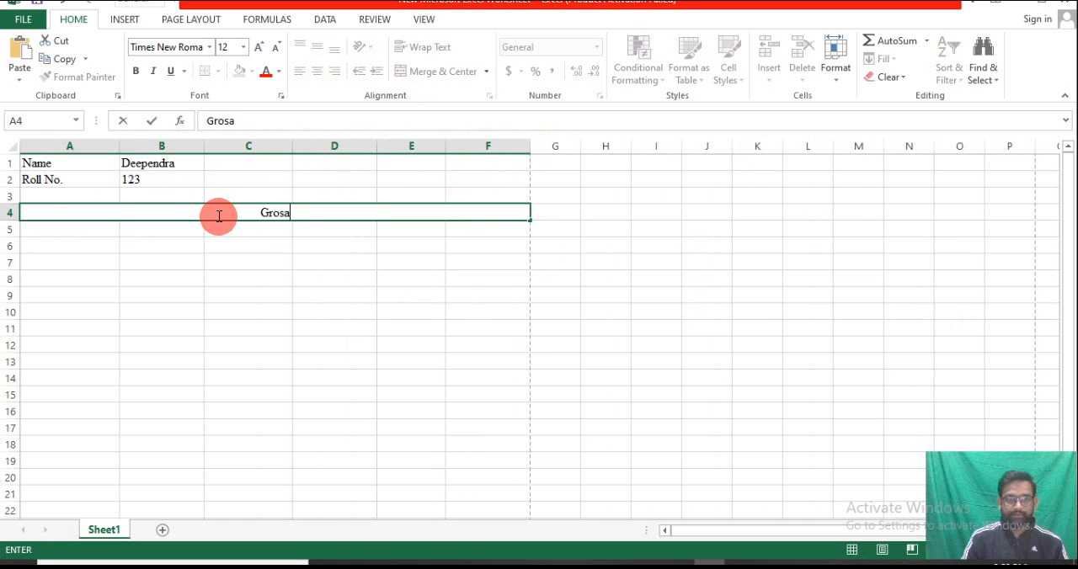
{"action": "key", "text": "BackSpace"}
{"action": "type", "text": "s"}
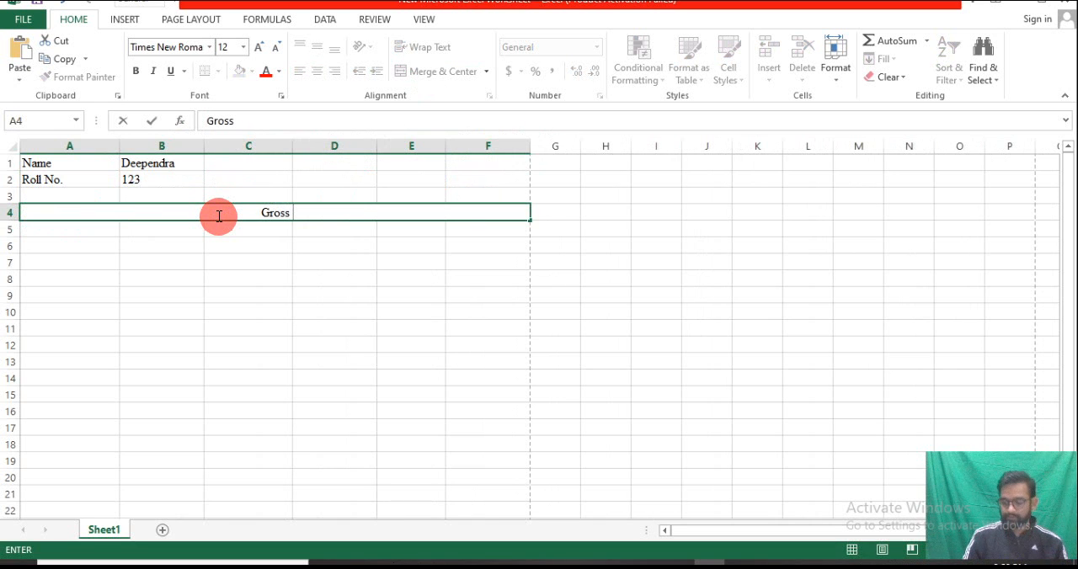
{"action": "type", "text": " salary"}
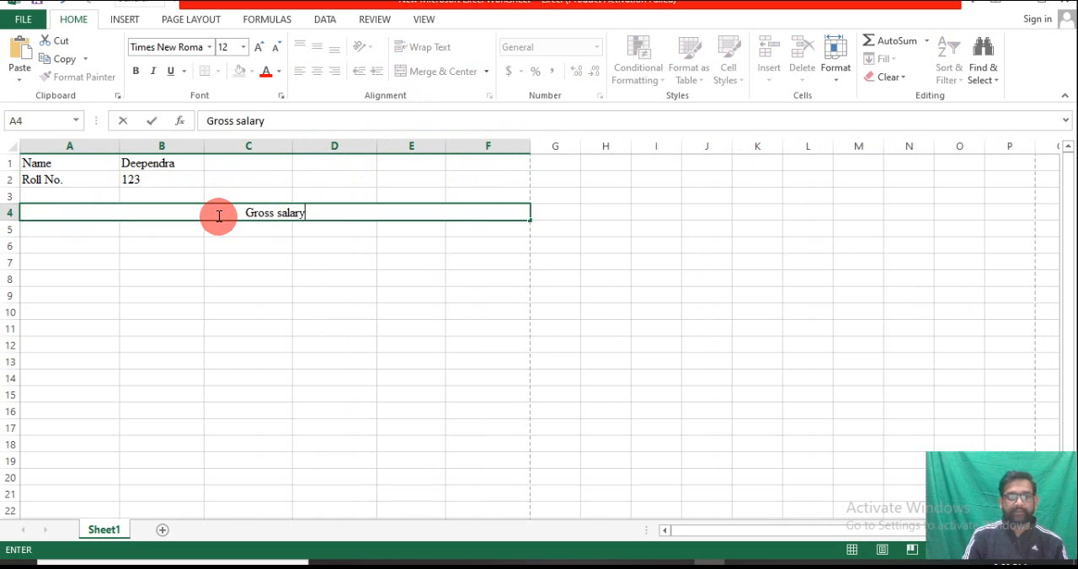
{"action": "type", "text": " in X-city"}
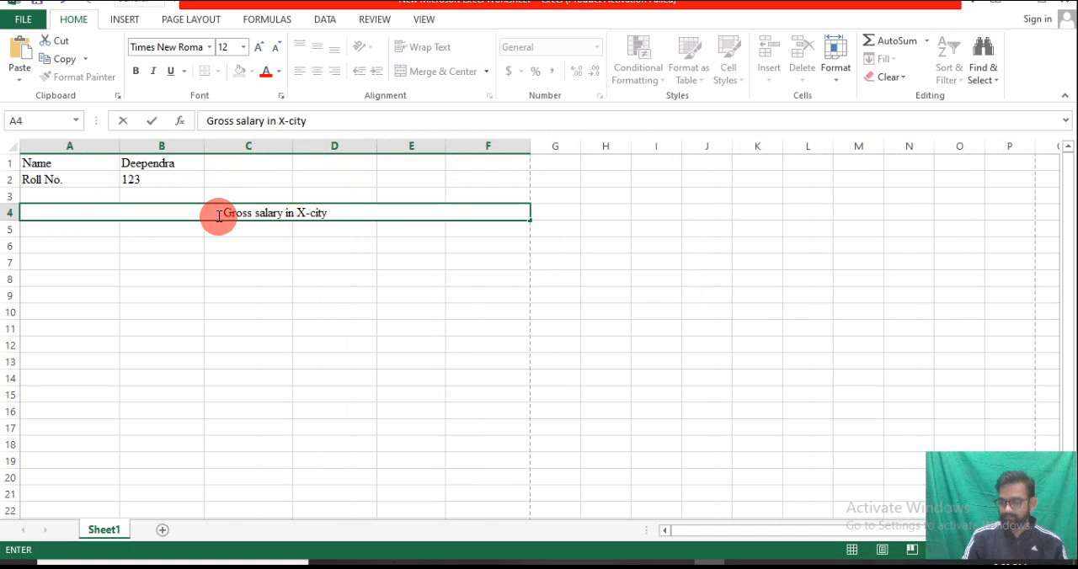
{"action": "type", "text": " (i"}
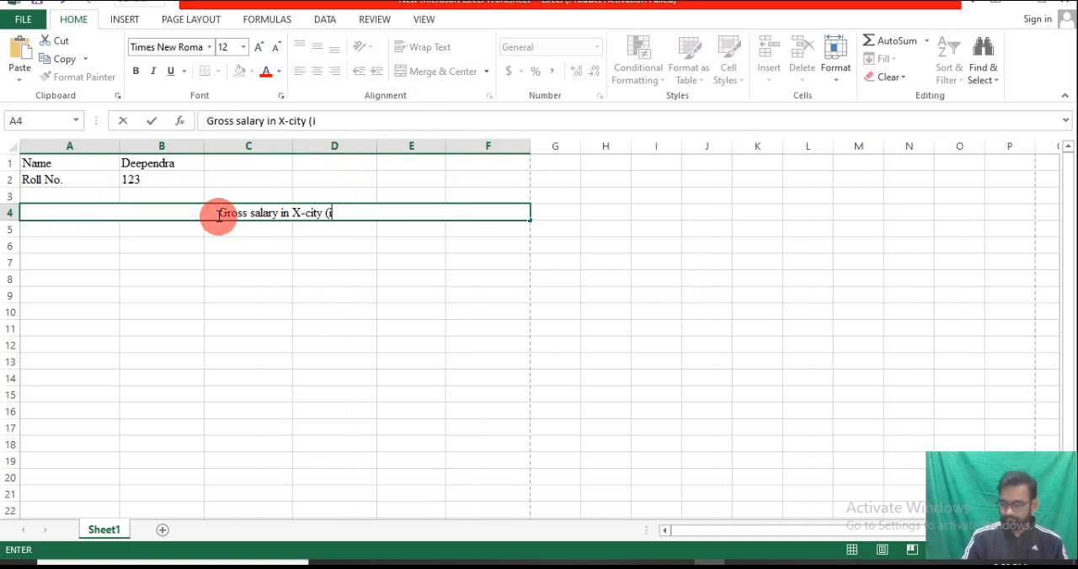
{"action": "type", "text": "f allow"}
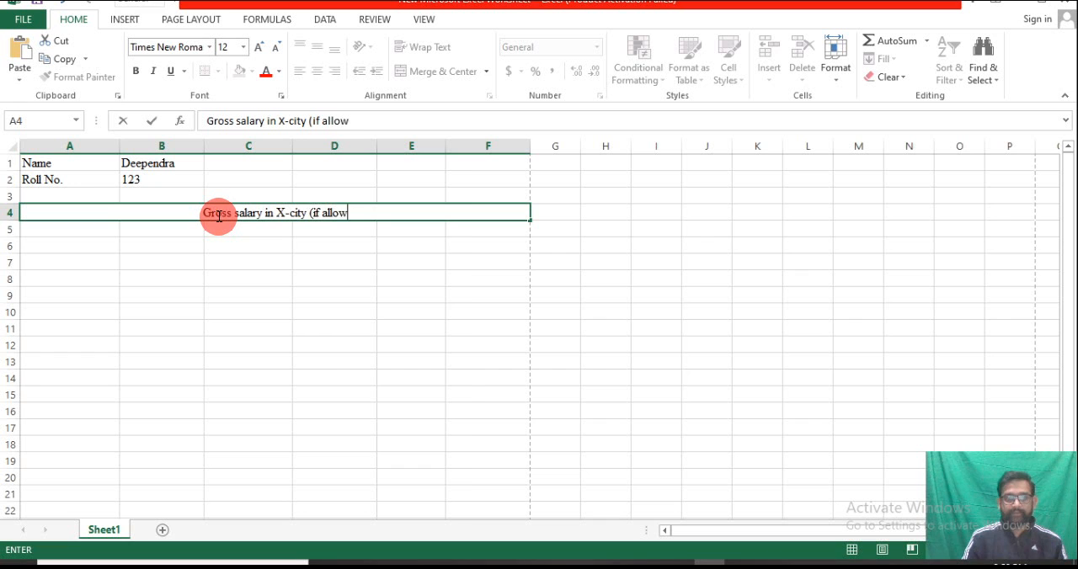
{"action": "type", "text": "na"}
{"action": "key", "text": "BackSpace"}
{"action": "key", "text": "BackSpace"}
{"action": "type", "text": "ance "}
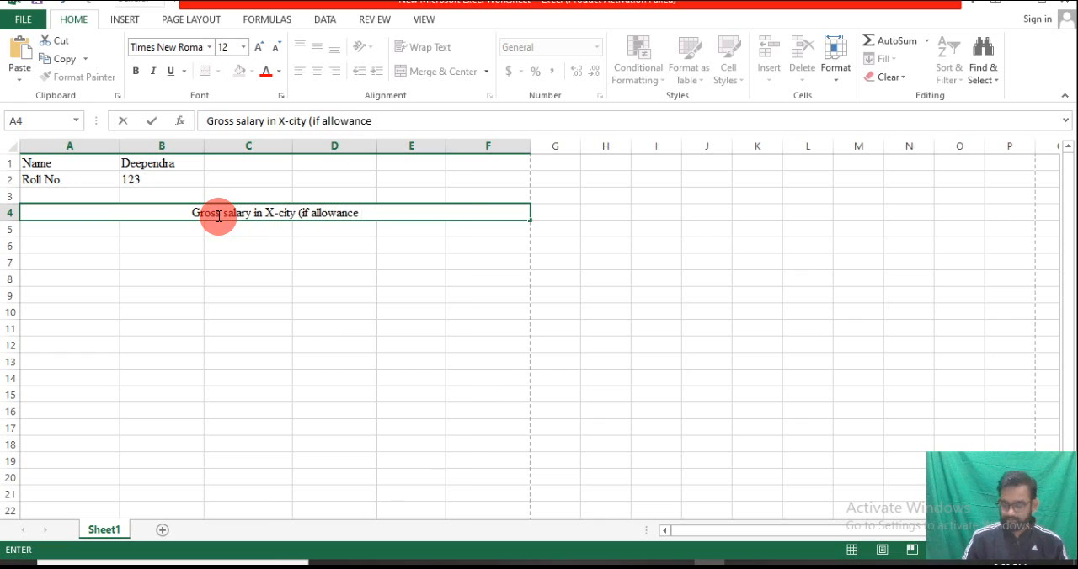
{"action": "type", "text": "s=0)"}
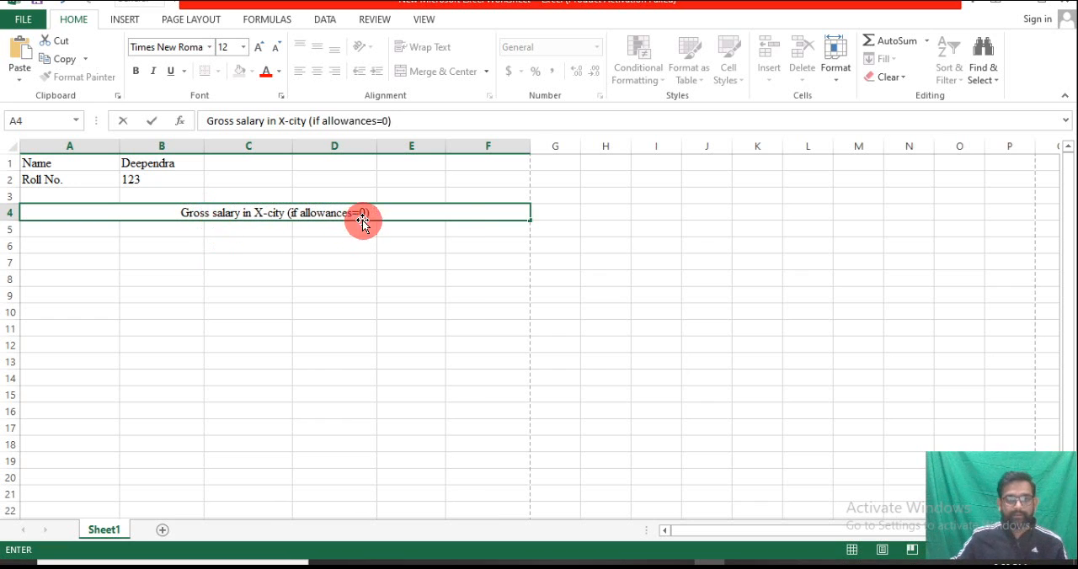
Format the title text in A4 as 16-point, underlined and bold
{"action": "left_click_drag", "start_coordinate": [371, 215], "coordinate": [159, 212]}
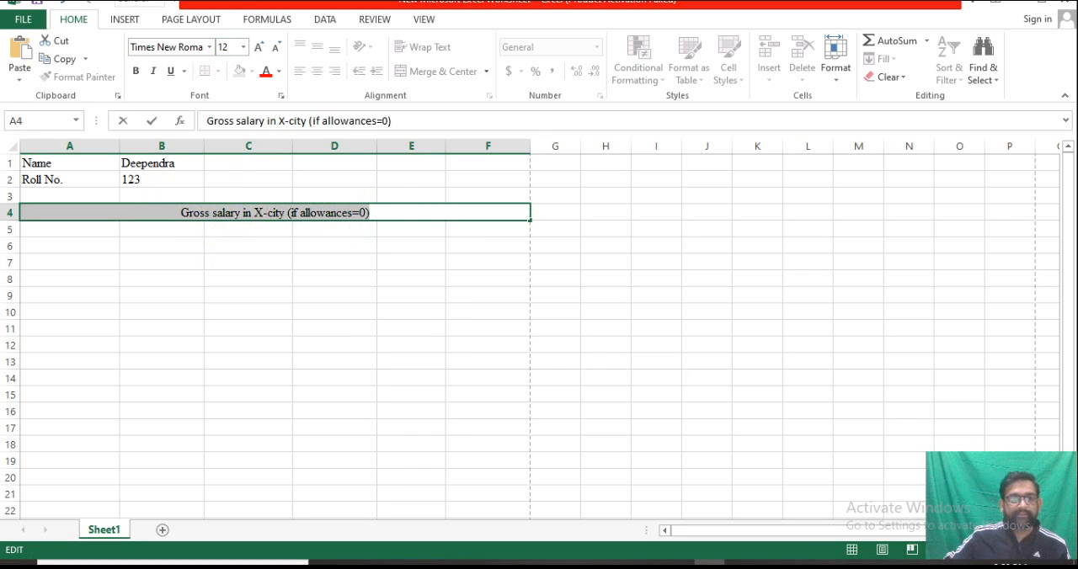
{"action": "left_click", "coordinate": [243, 47]}
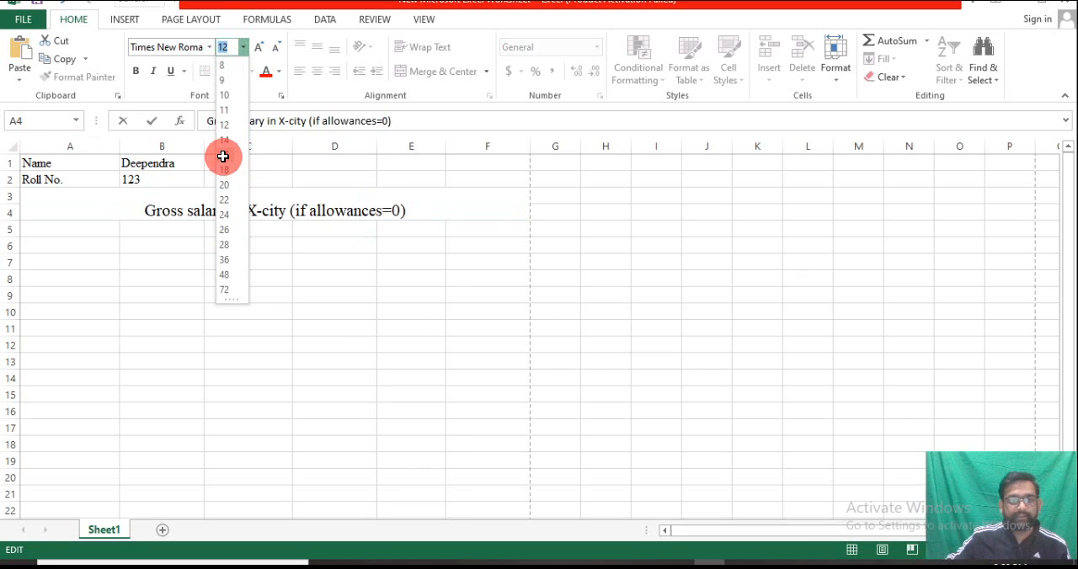
{"action": "left_click", "coordinate": [224, 156]}
{"action": "left_click", "coordinate": [171, 72]}
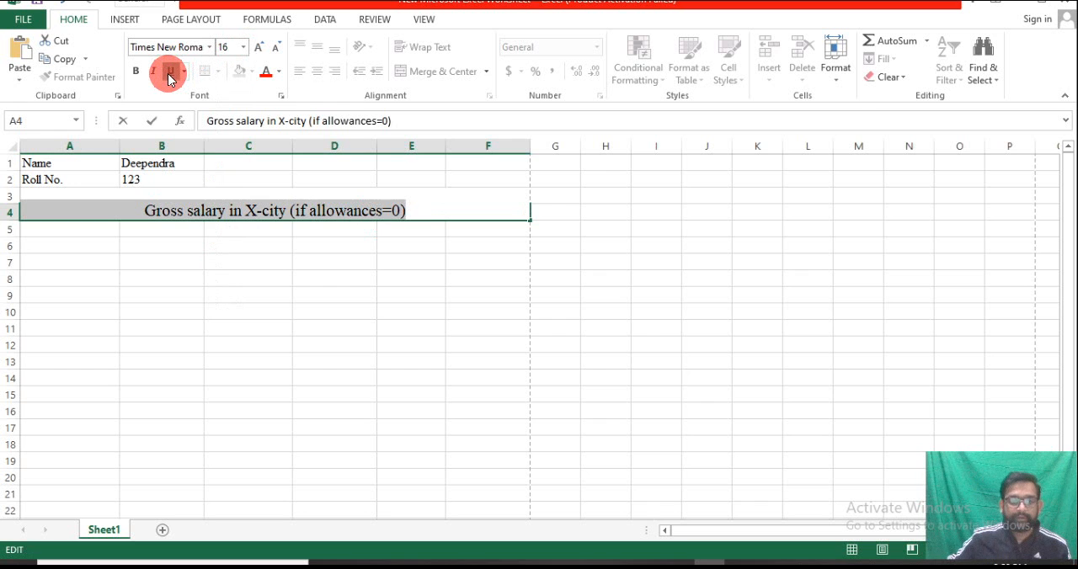
{"action": "left_click", "coordinate": [137, 74]}
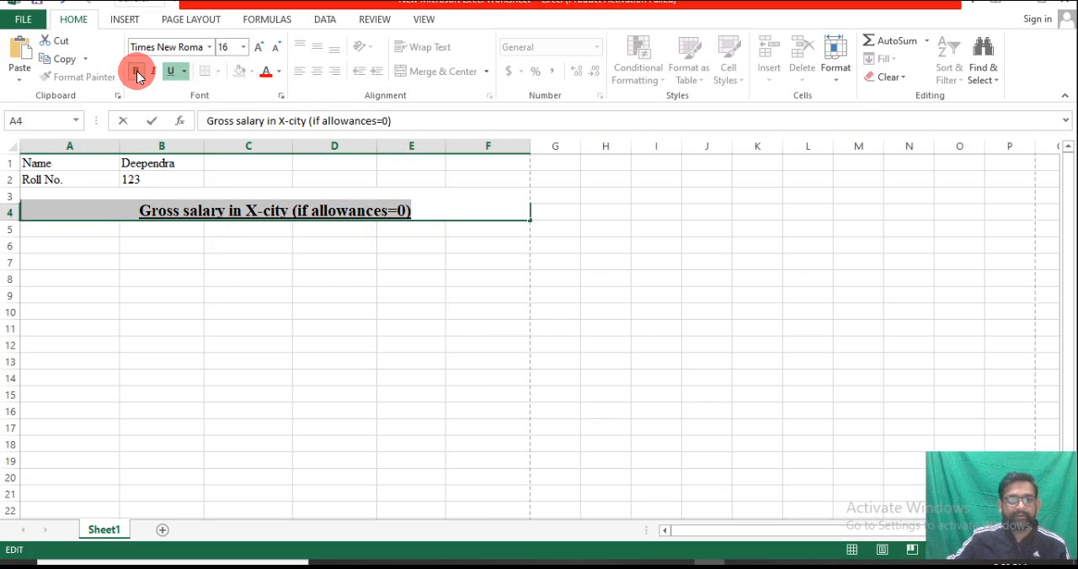
{"action": "left_click", "coordinate": [94, 231]}
Increase the height of row 5 to about two text lines for the table headings
{"action": "double_click", "coordinate": [95, 230]}
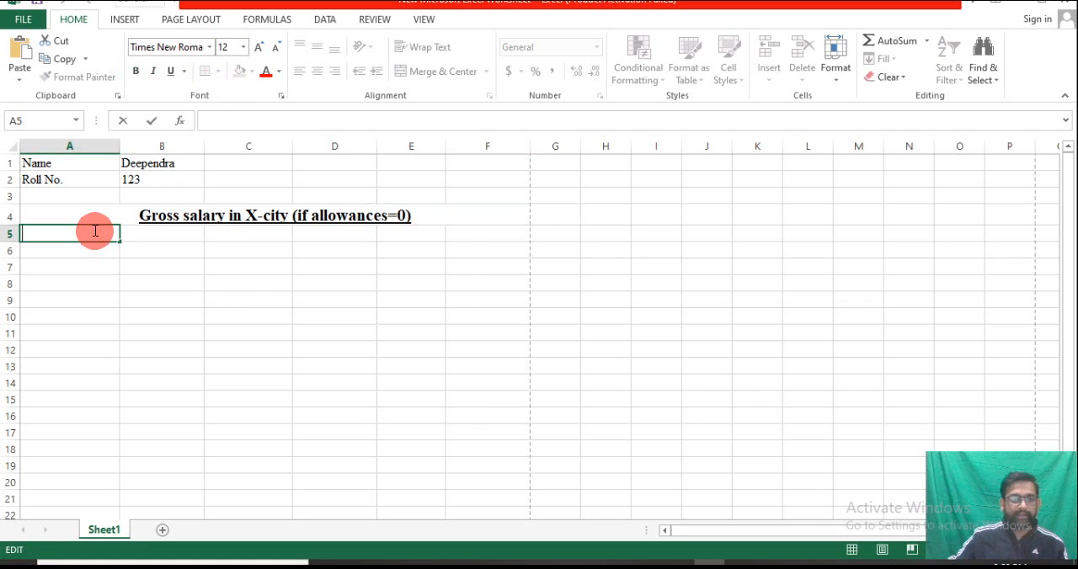
{"action": "left_click", "coordinate": [11, 236]}
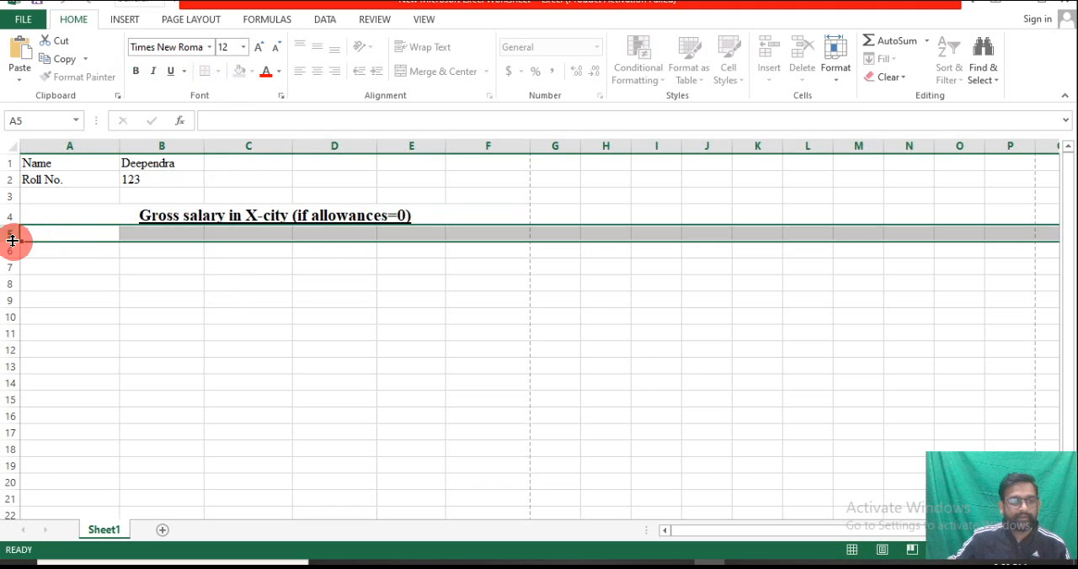
{"action": "left_click", "coordinate": [53, 264]}
{"action": "left_click", "coordinate": [53, 240]}
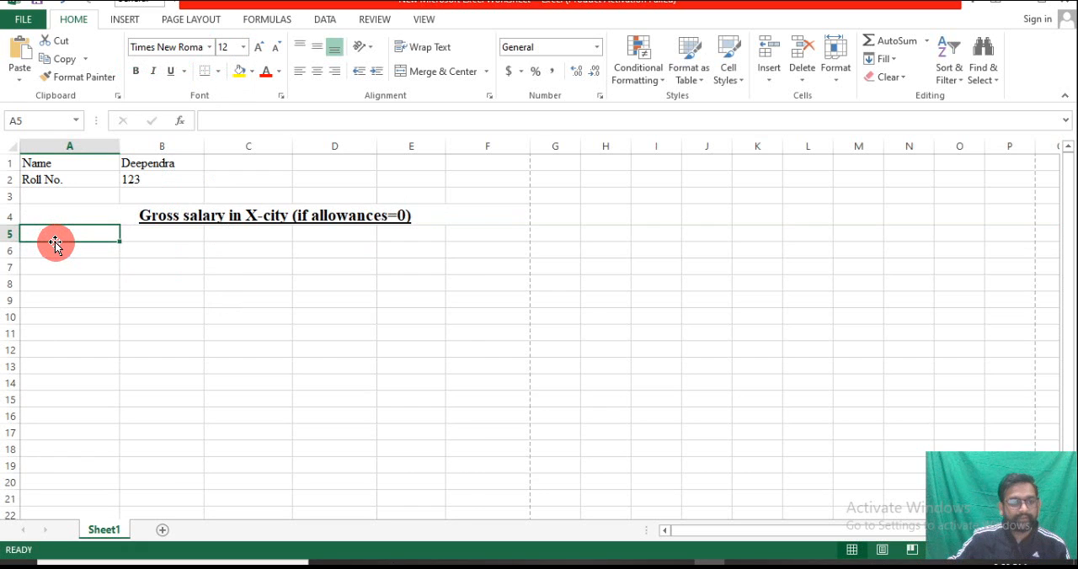
{"action": "left_click_drag", "start_coordinate": [9, 241], "coordinate": [12, 258]}
Enter the heading "PARAMETERS" in A5
{"action": "double_click", "coordinate": [73, 245]}
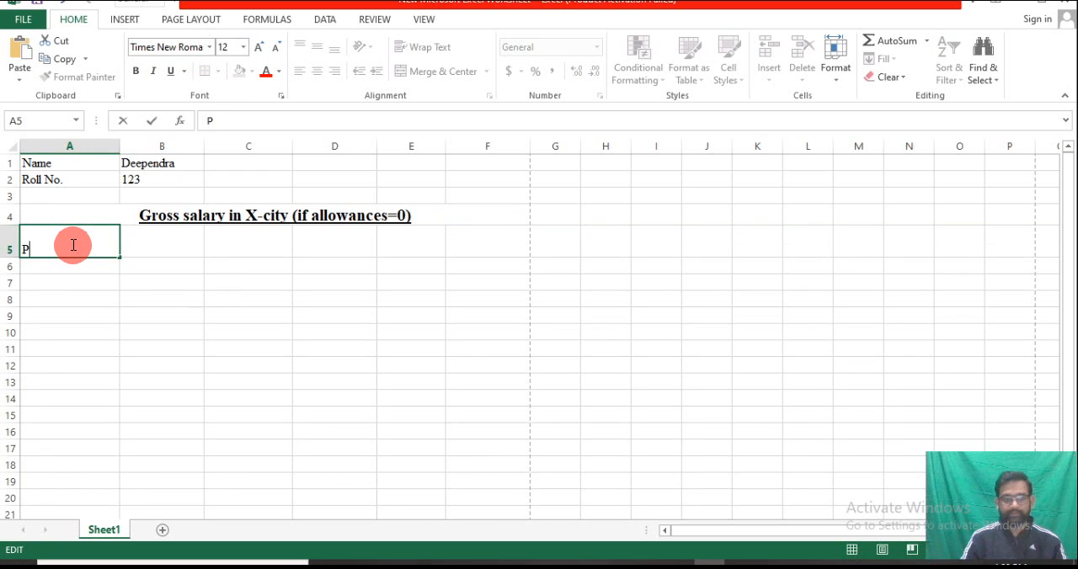
{"action": "type", "text": "PARAMETERS"}
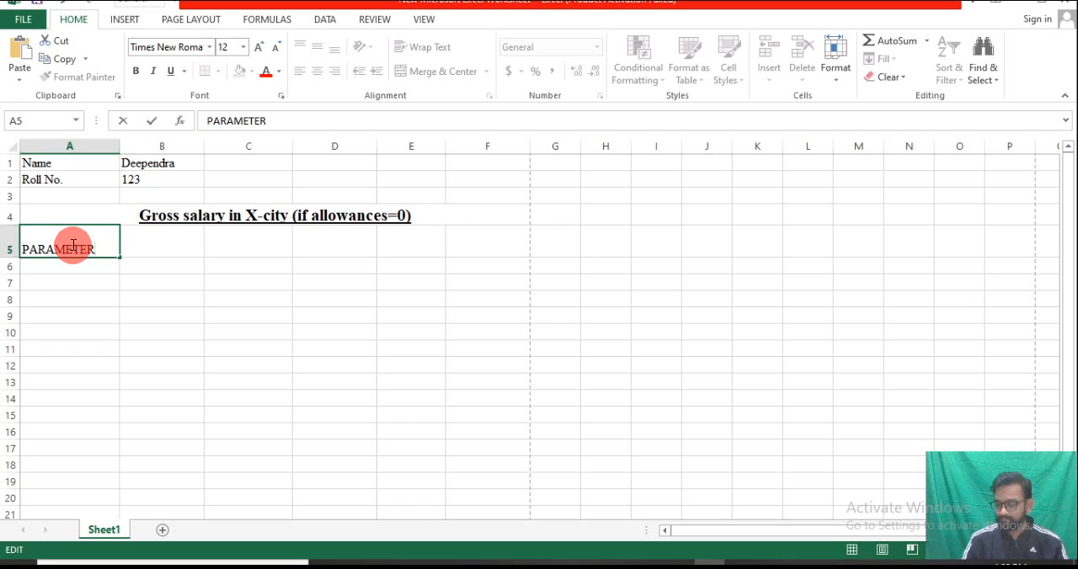
{"action": "left_click", "coordinate": [128, 281]}
Center the A5 heading horizontally and align it to the top of the cell
{"action": "left_click", "coordinate": [75, 249]}
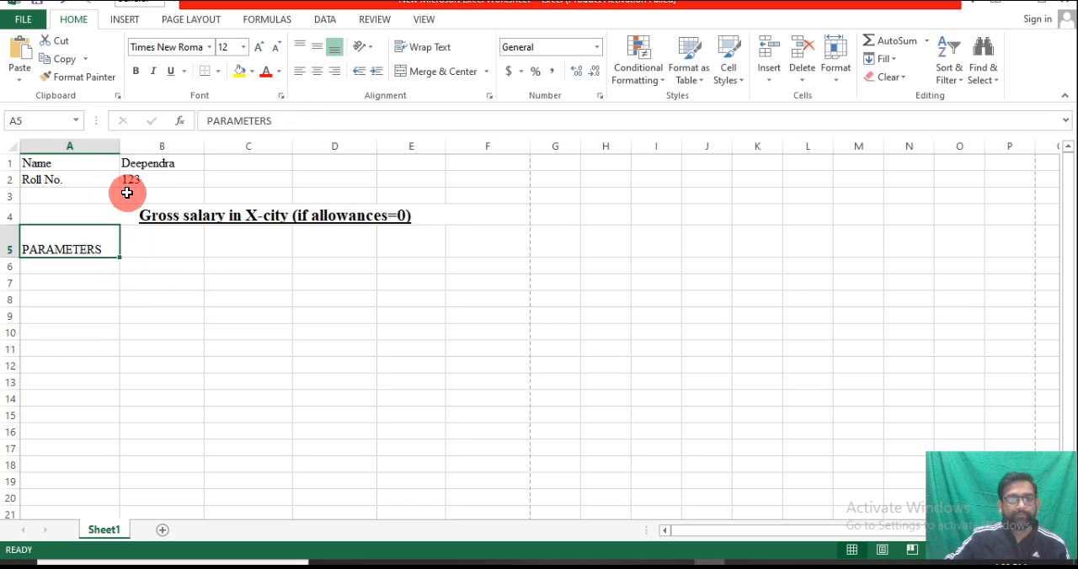
{"action": "left_click", "coordinate": [333, 72]}
{"action": "left_click", "coordinate": [317, 71]}
{"action": "left_click", "coordinate": [317, 51]}
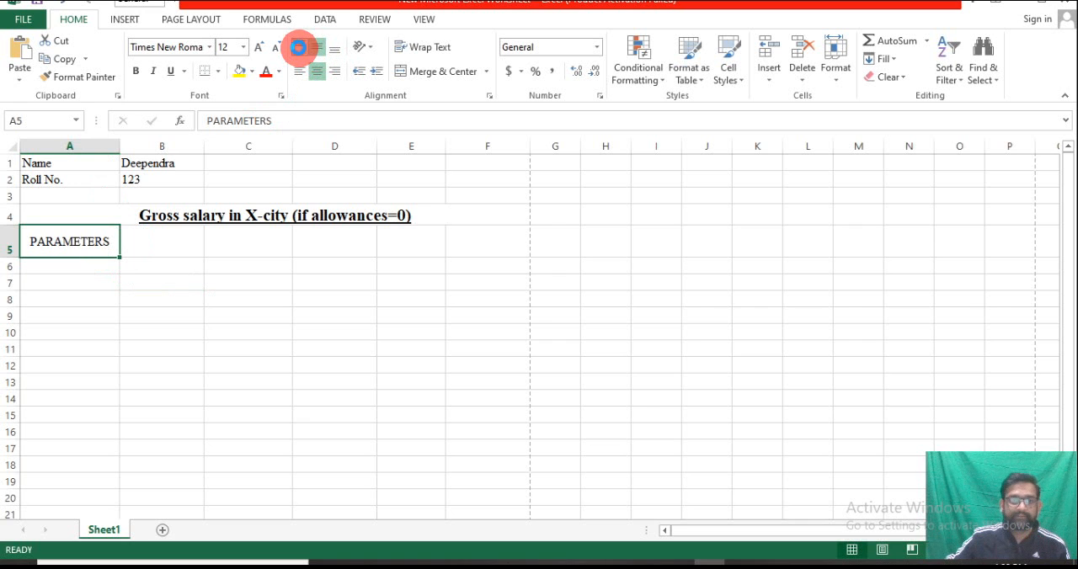
{"action": "left_click", "coordinate": [300, 52]}
Align cells B5:F5 to the top and to the right
{"action": "double_click", "coordinate": [166, 246]}
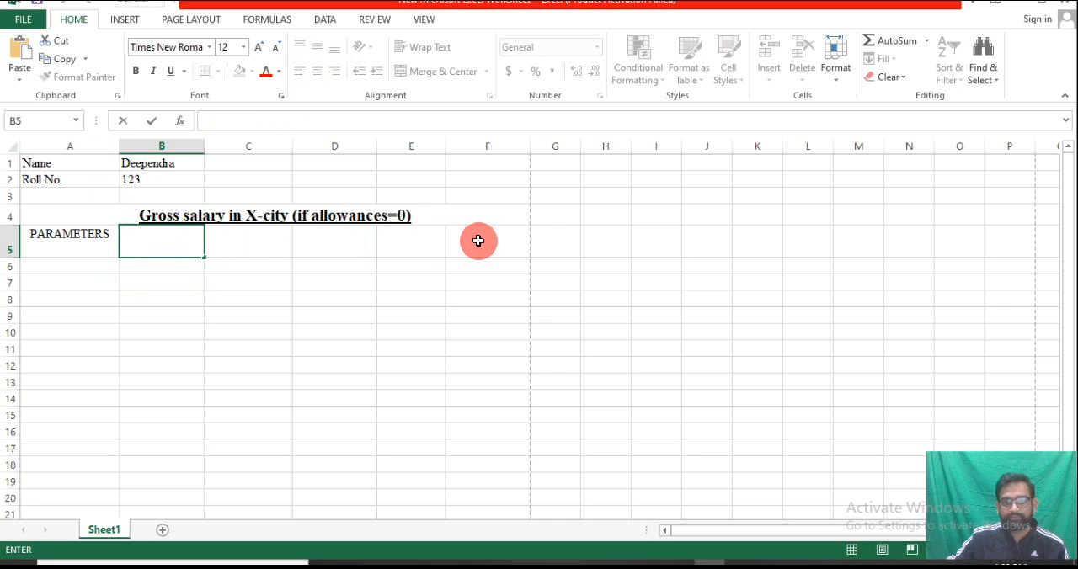
{"action": "left_click_drag", "start_coordinate": [488, 240], "coordinate": [157, 246]}
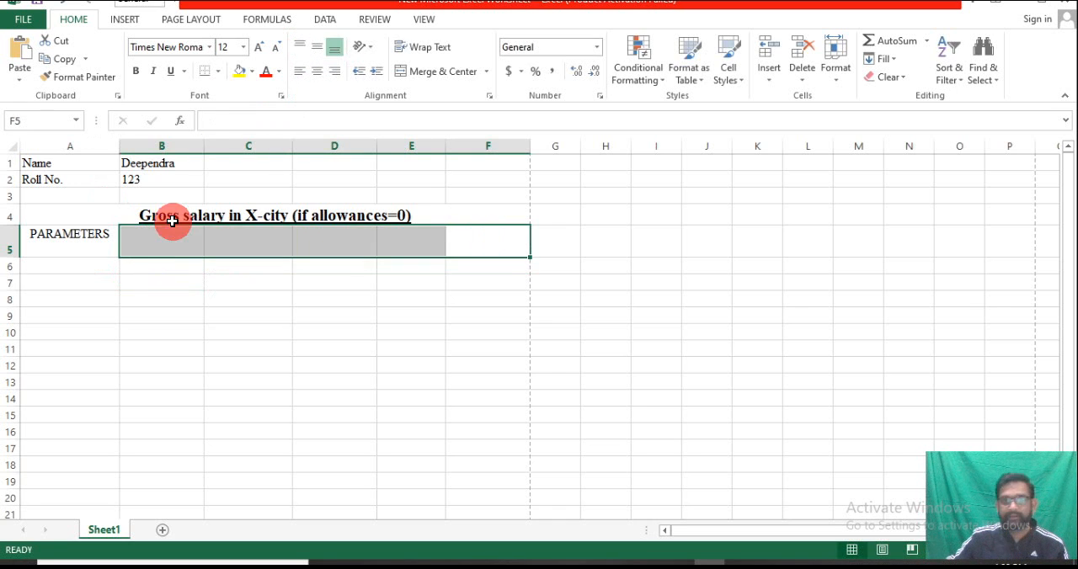
{"action": "left_click", "coordinate": [300, 46]}
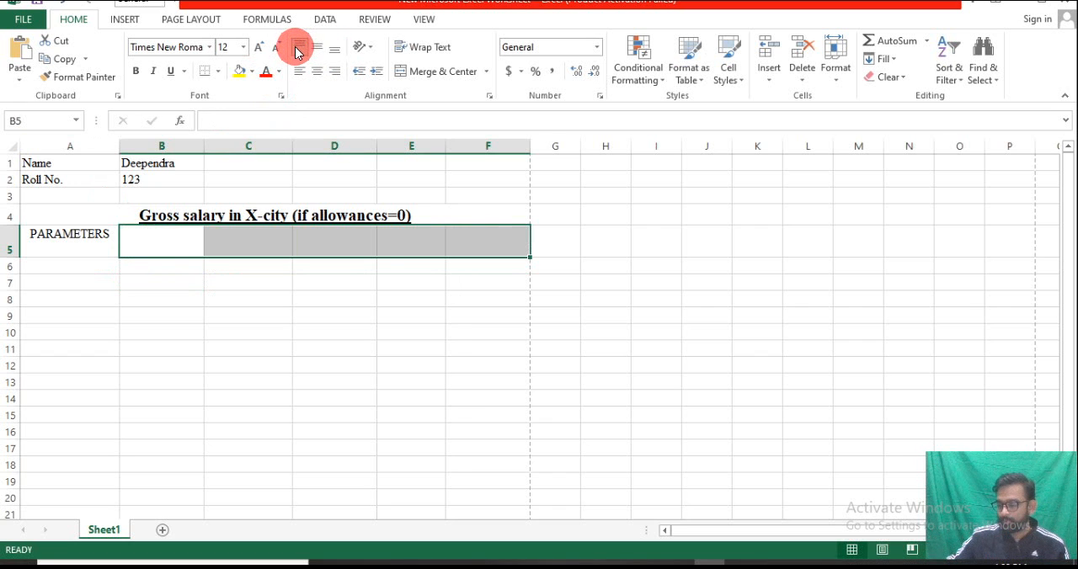
Enter the column heading "Pay Level4 (2400 GP)" in B5
{"action": "double_click", "coordinate": [167, 237]}
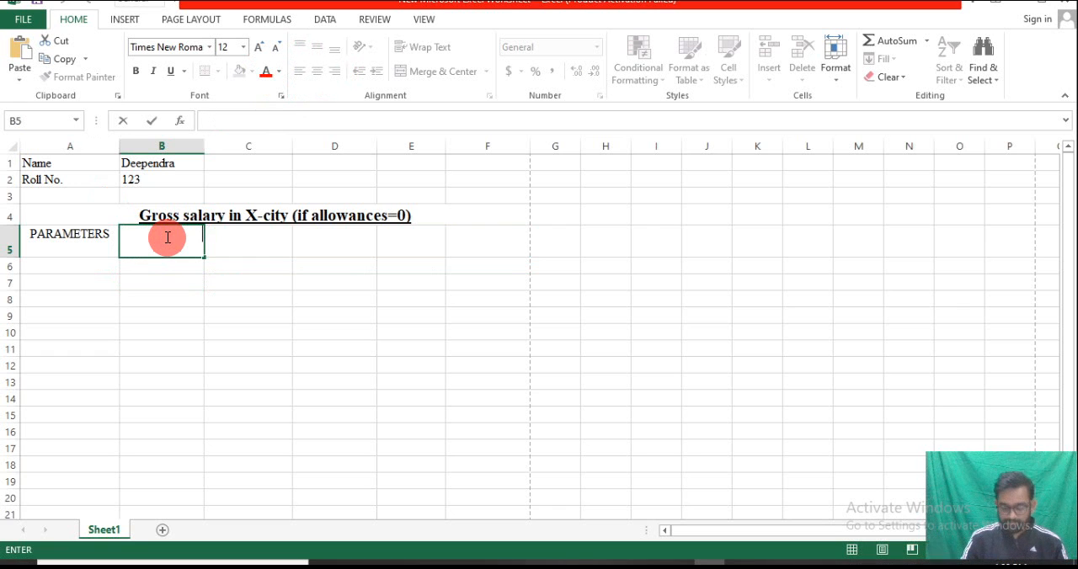
{"action": "key", "text": "BackSpace"}
{"action": "type", "text": "Pay"}
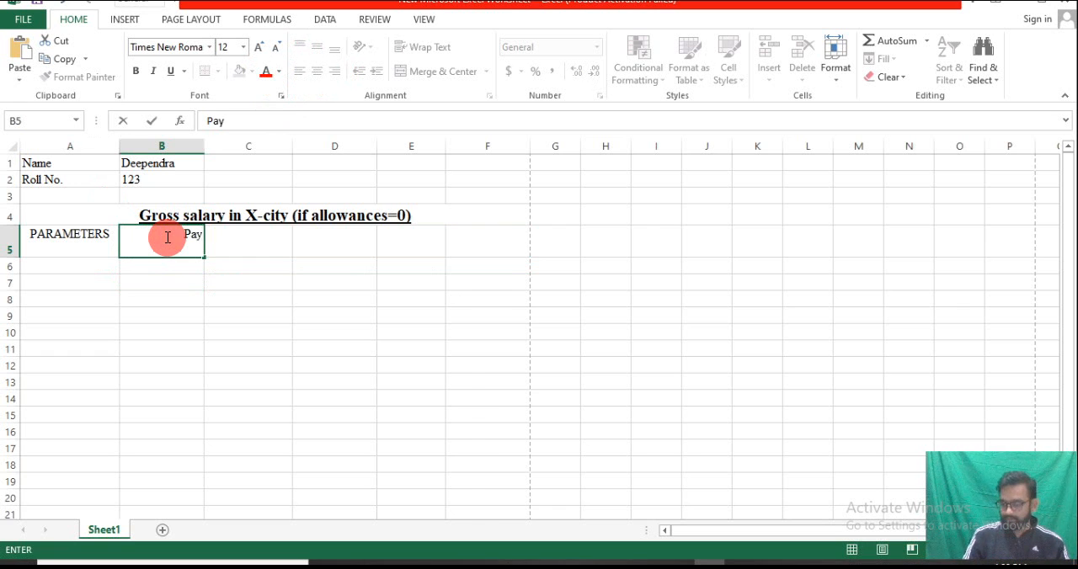
{"action": "type", "text": " Level4"}
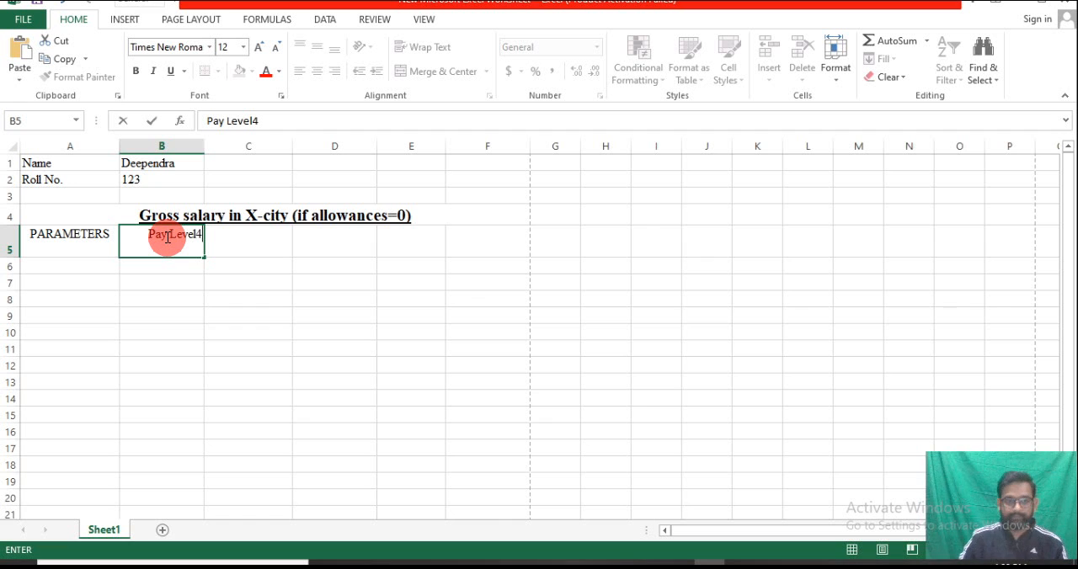
{"action": "type", "text": " ("}
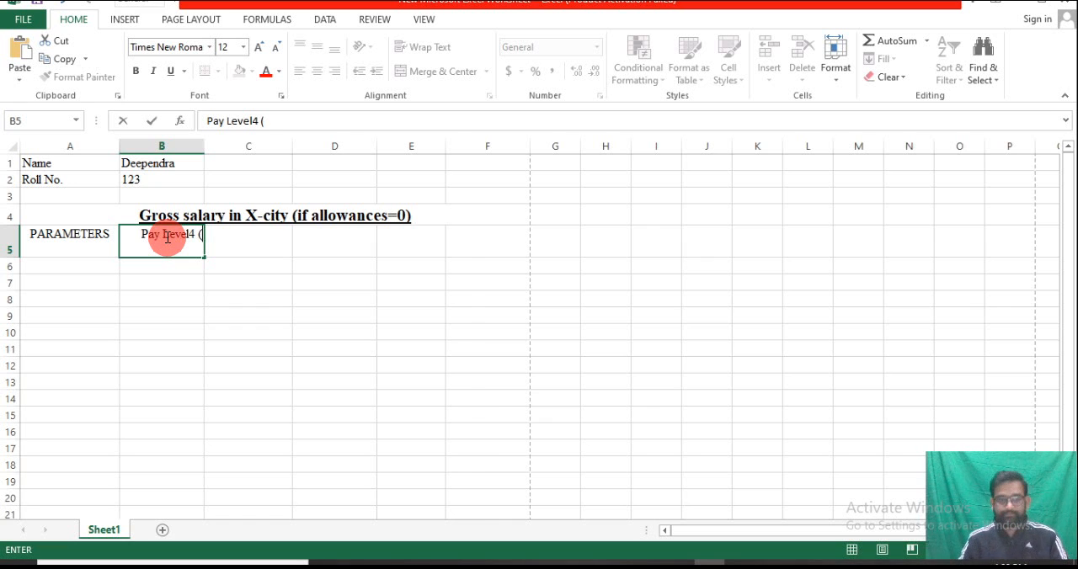
{"action": "type", "text": "2400"}
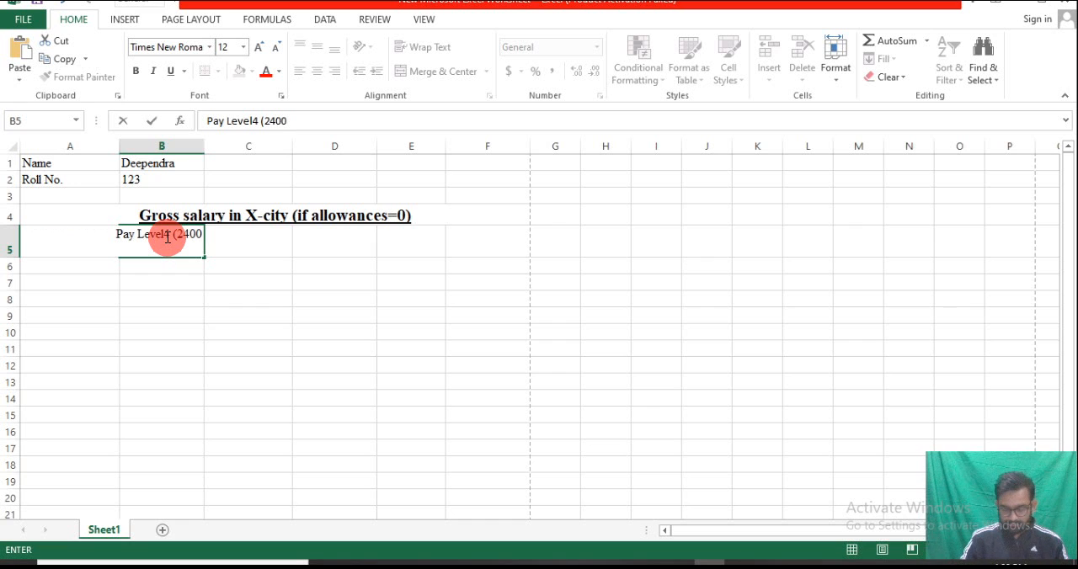
{"action": "type", "text": " GP)"}
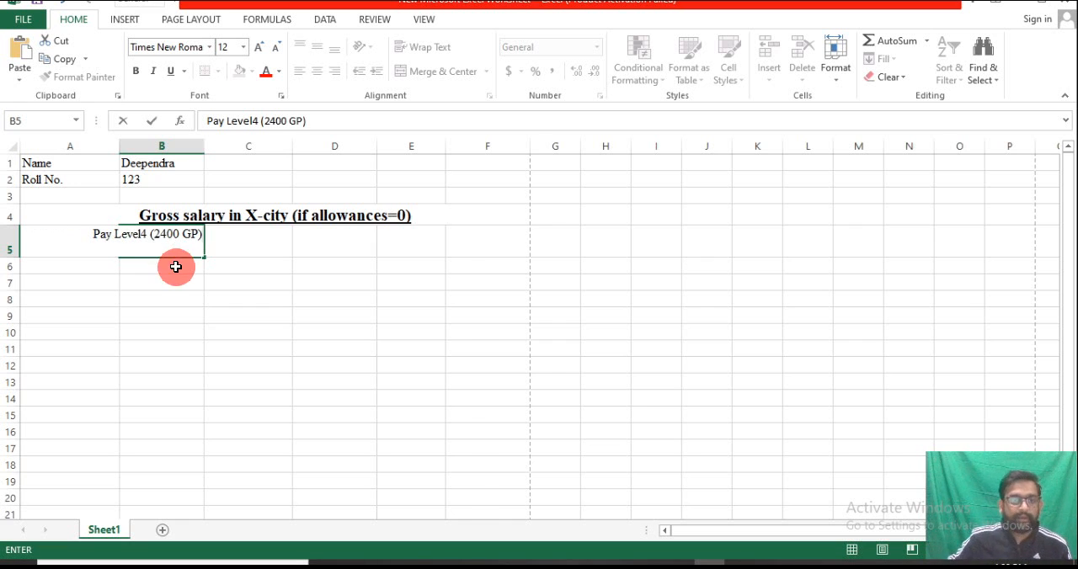
{"action": "left_click", "coordinate": [168, 270]}
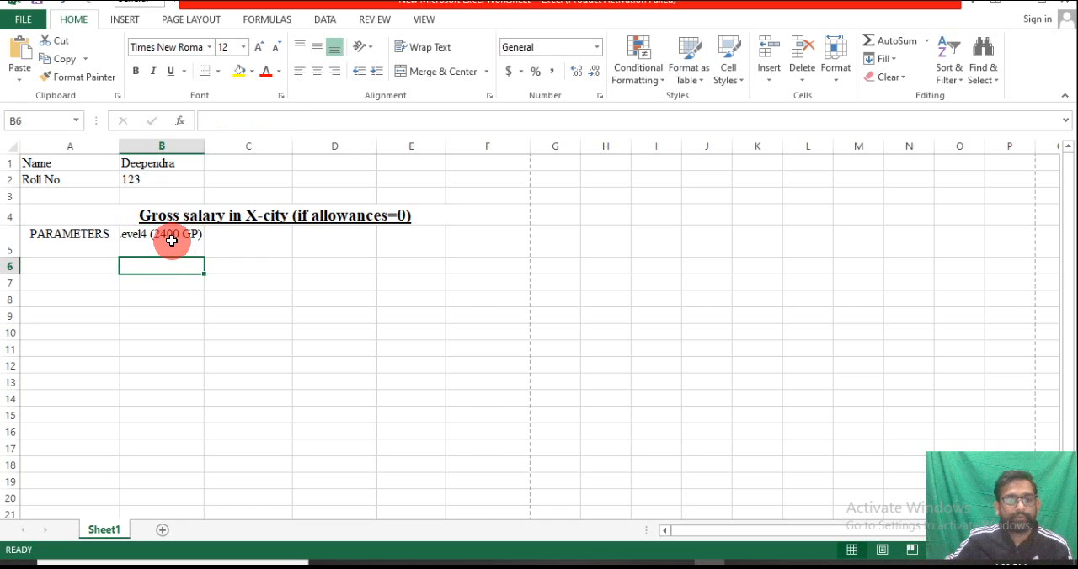
Wrap the text of the B5 heading and fill it across to F5
{"action": "left_click", "coordinate": [171, 240]}
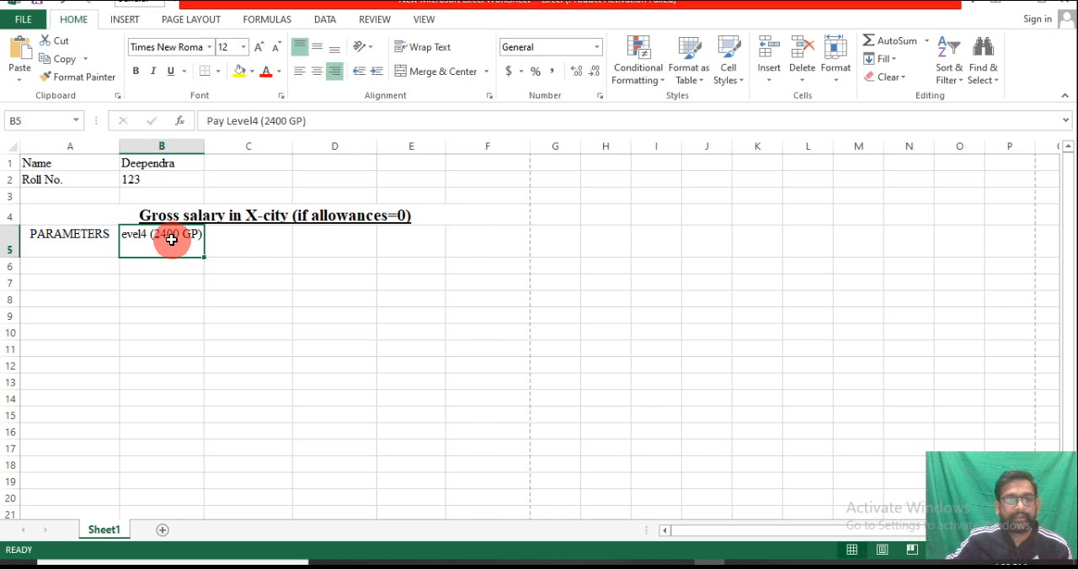
{"action": "left_click", "coordinate": [429, 48]}
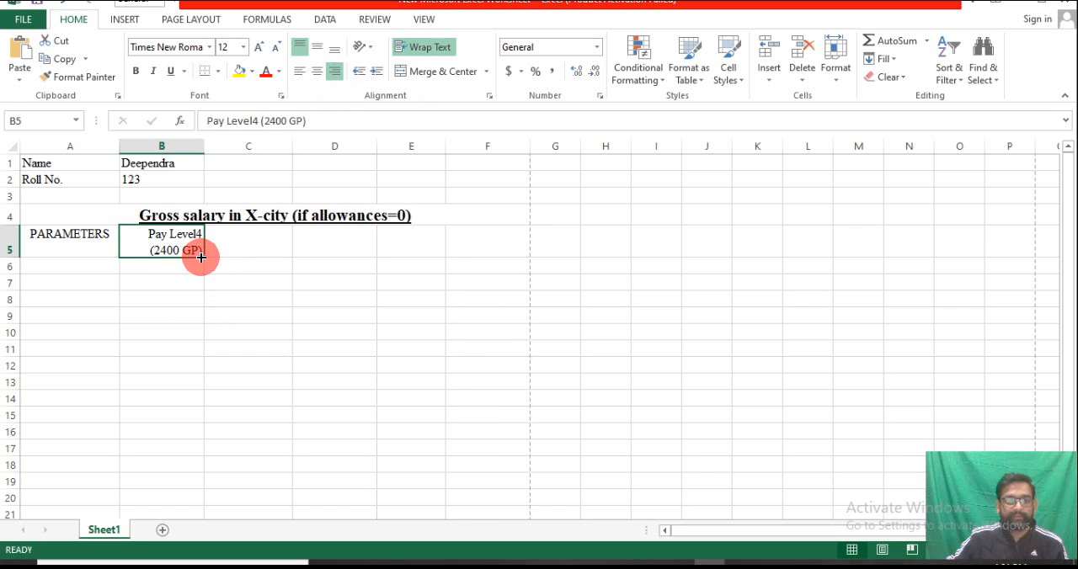
{"action": "left_click_drag", "start_coordinate": [204, 256], "coordinate": [520, 248]}
Change the C5 column heading to "Pay Level5 (2800 GP)"
{"action": "left_click", "coordinate": [286, 233]}
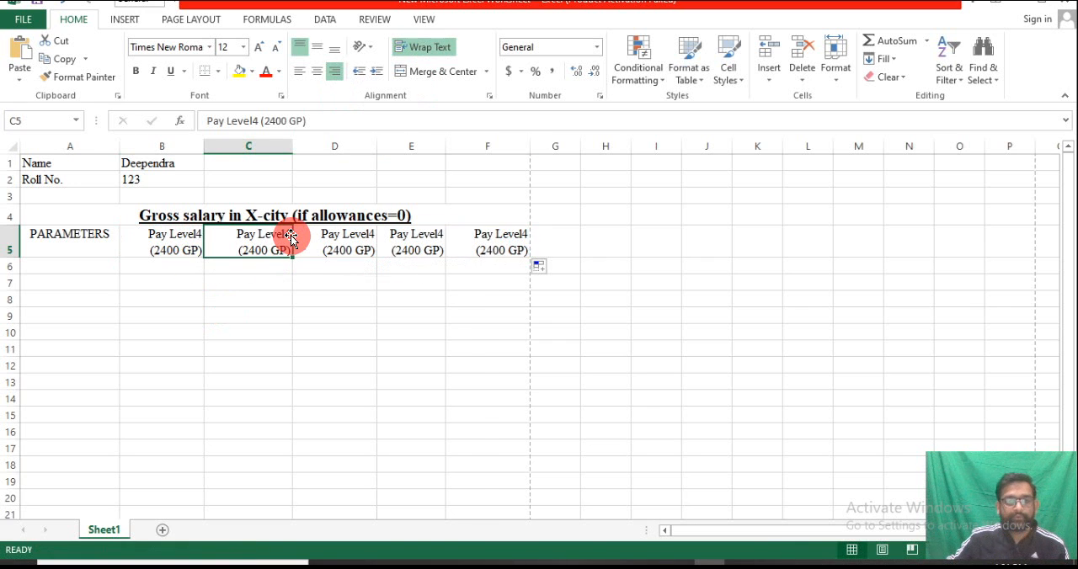
{"action": "double_click", "coordinate": [287, 233]}
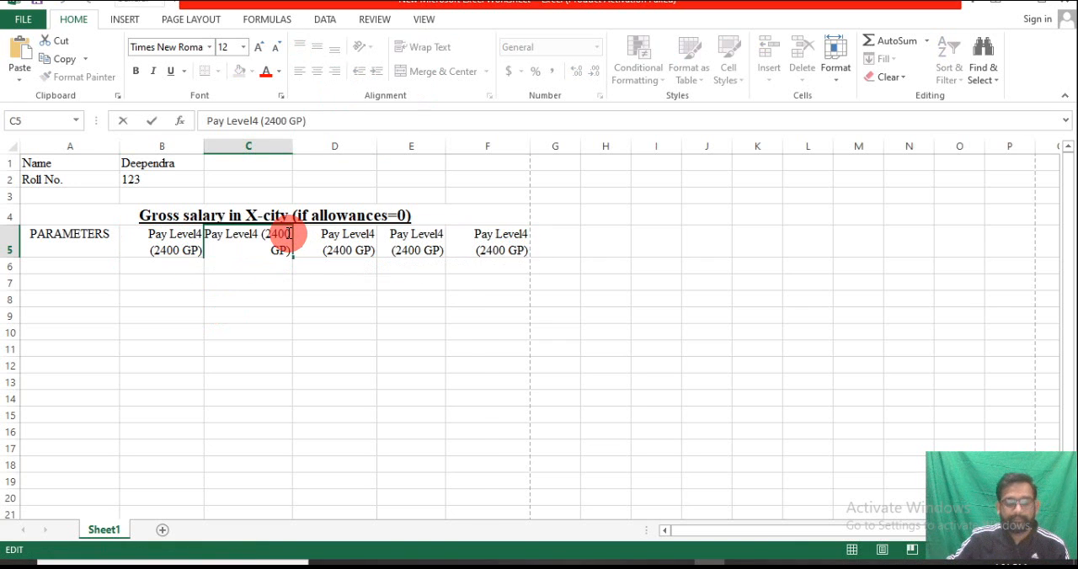
{"action": "key", "text": "BackSpace"}
{"action": "key", "text": "BackSpace"}
{"action": "key", "text": "BackSpace"}
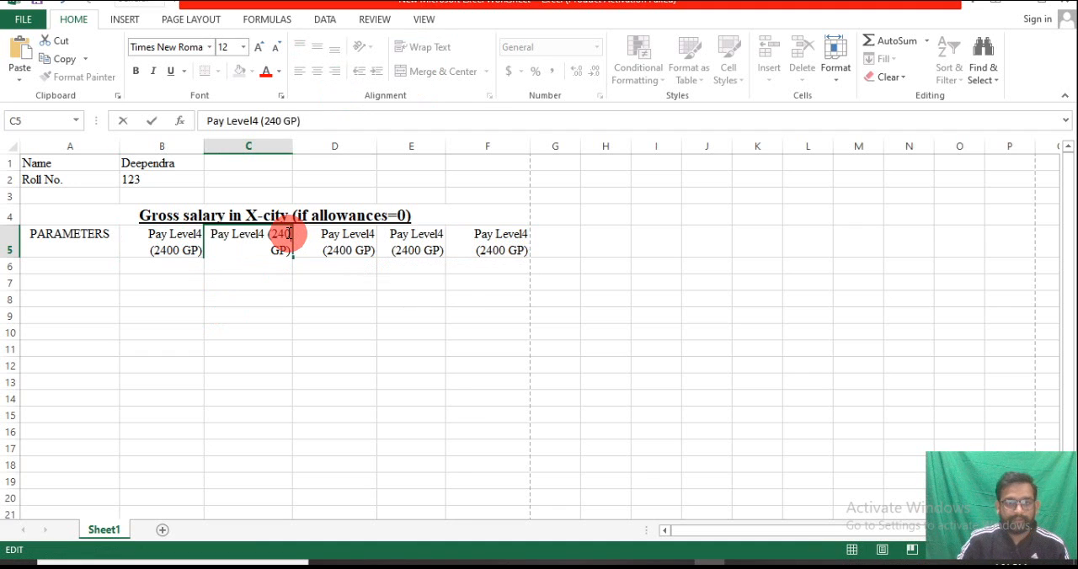
{"action": "type", "text": "800"}
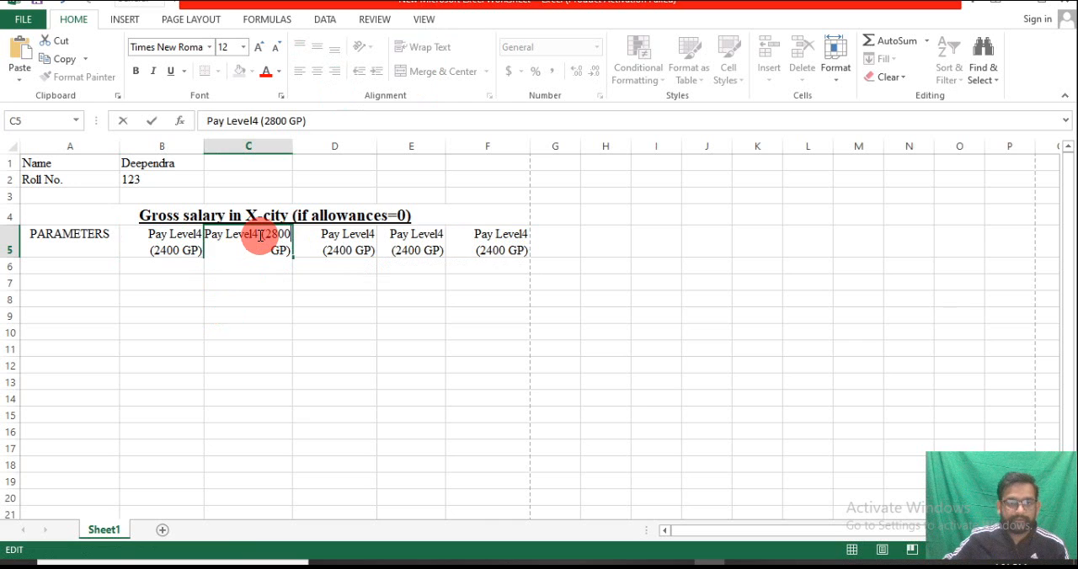
{"action": "left_click", "coordinate": [257, 235]}
{"action": "key", "text": "BackSpace"}
{"action": "type", "text": "5"}
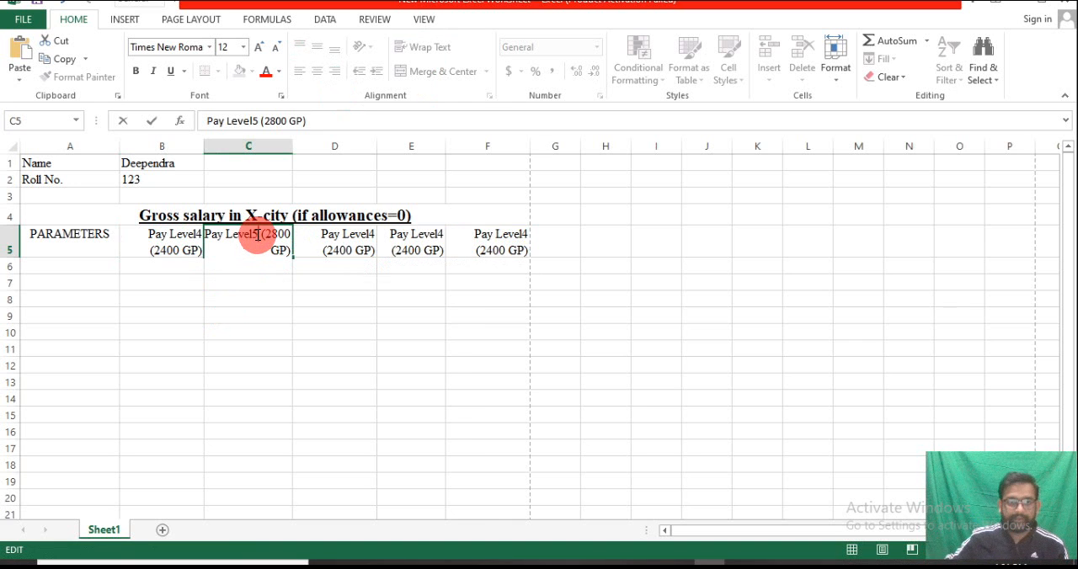
{"action": "left_click", "coordinate": [306, 279]}
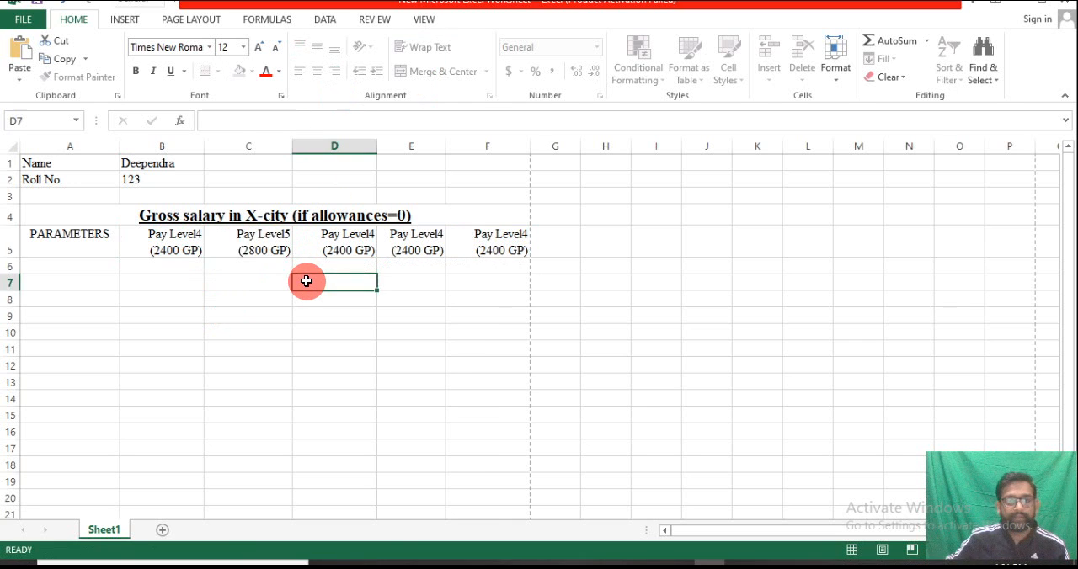
Change the D5 column heading to "Pay Level6 (4200 GP)"
{"action": "double_click", "coordinate": [376, 237]}
{"action": "double_click", "coordinate": [368, 237]}
{"action": "key", "text": "BackSpace"}
{"action": "type", "text": "6"}
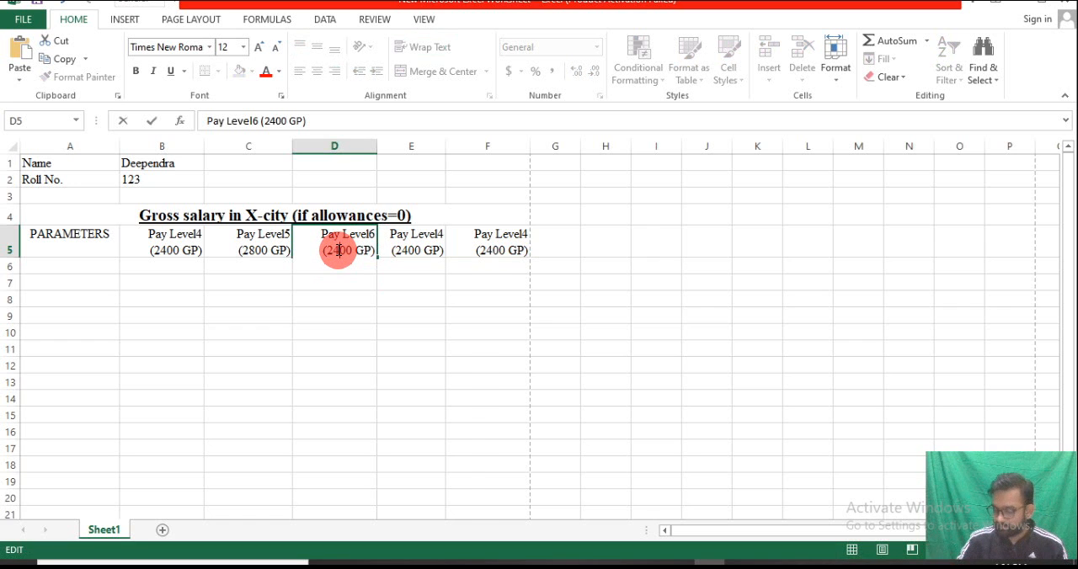
{"action": "key", "text": "BackSpace"}
{"action": "key", "text": "BackSpace"}
{"action": "type", "text": "42"}
Change the E5 column heading to "Pay Level7 (4600 GP)"
{"action": "left_click", "coordinate": [404, 246]}
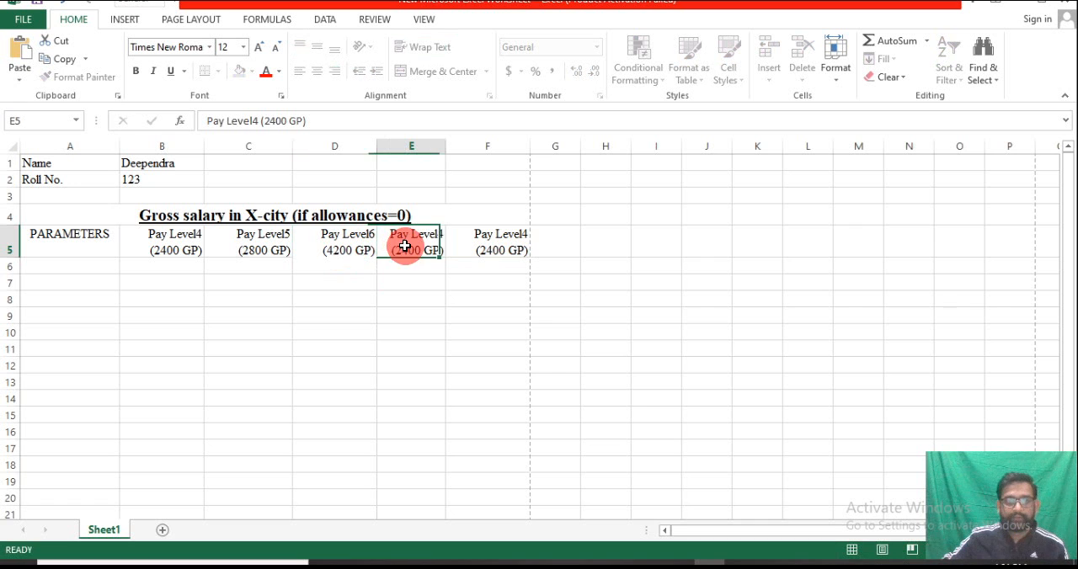
{"action": "double_click", "coordinate": [442, 235]}
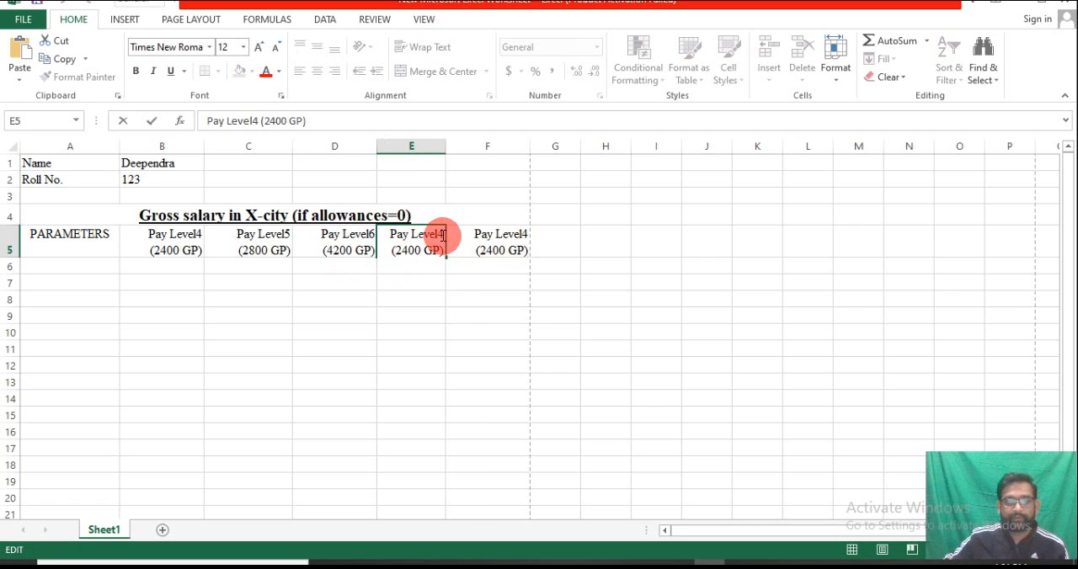
{"action": "key", "text": "BackSpace"}
{"action": "type", "text": "7"}
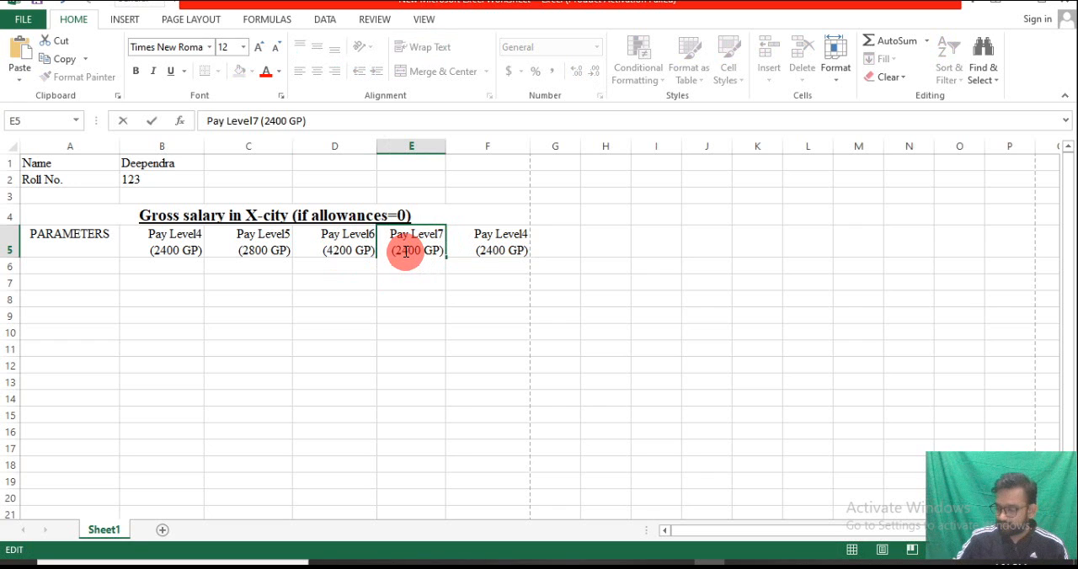
{"action": "key", "text": "BackSpace"}
{"action": "key", "text": "BackSpace"}
{"action": "type", "text": "46"}
Change the F5 column heading to "Pay Level8 (4800 GP)"
{"action": "left_click", "coordinate": [514, 250]}
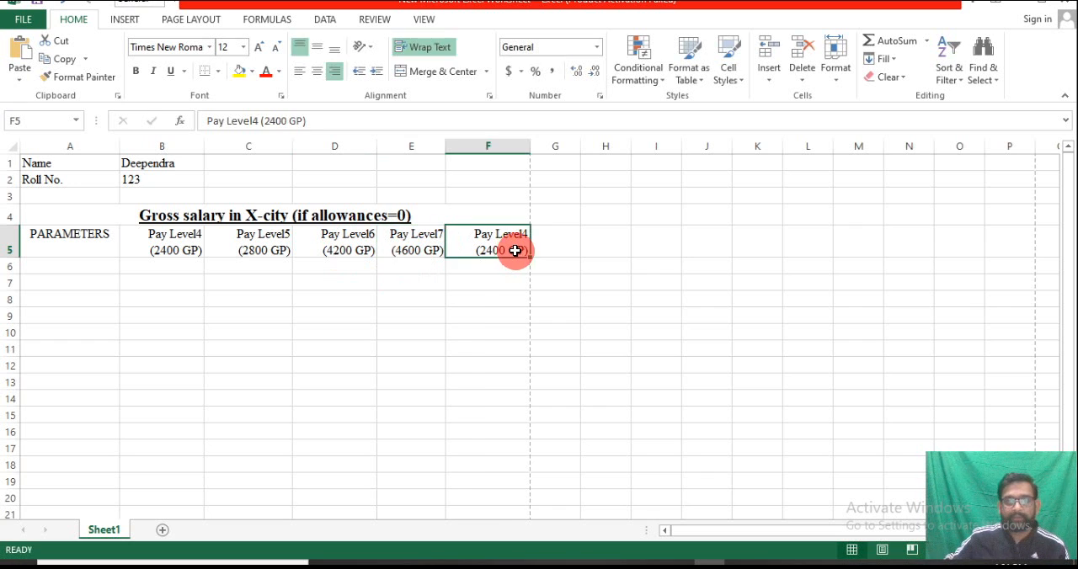
{"action": "double_click", "coordinate": [524, 233]}
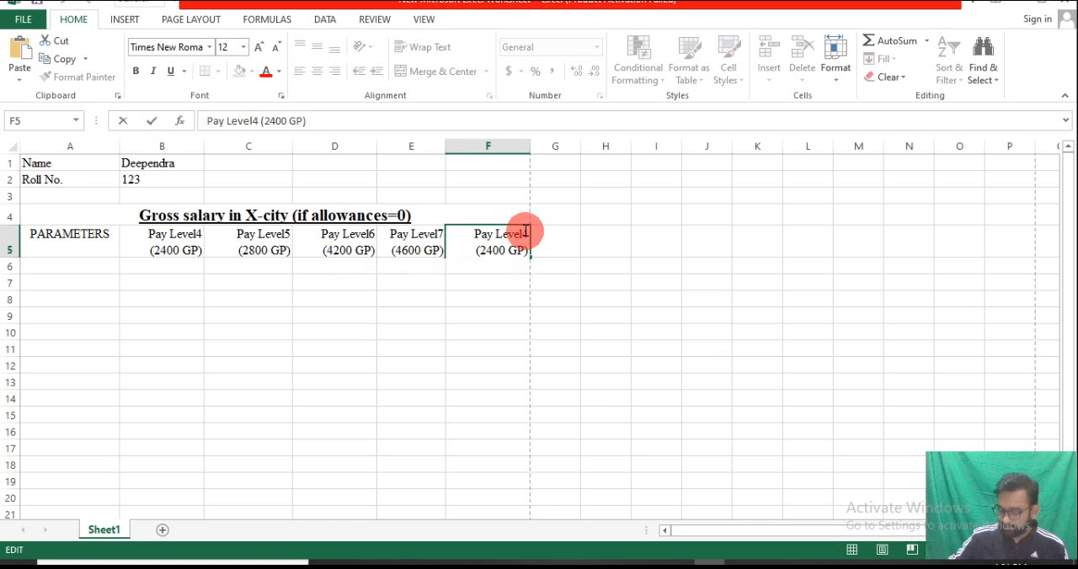
{"action": "key", "text": "BackSpace"}
{"action": "type", "text": "8"}
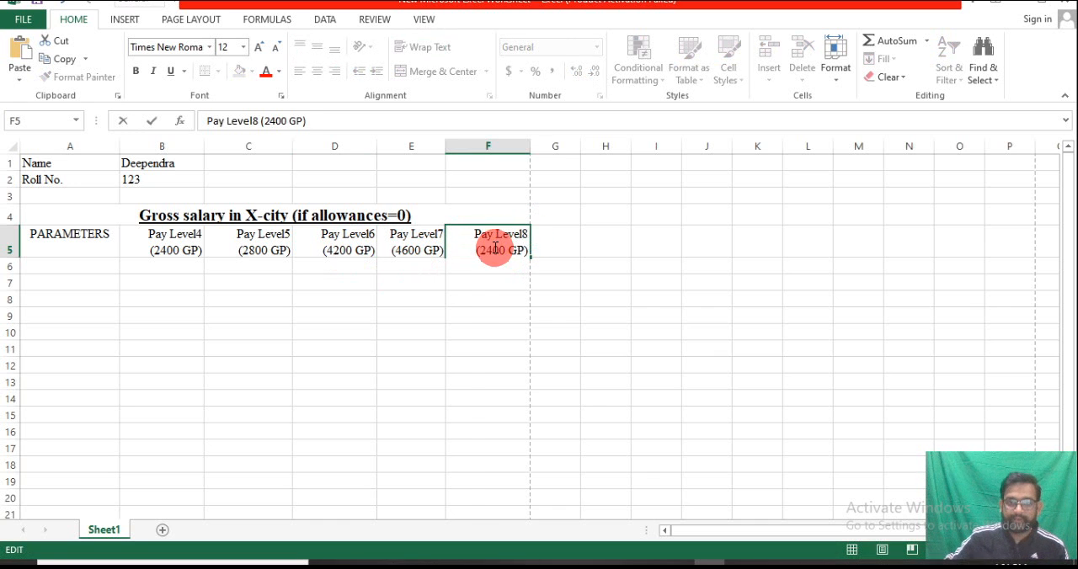
{"action": "left_click", "coordinate": [490, 250]}
{"action": "key", "text": "BackSpace"}
{"action": "key", "text": "BackSpace"}
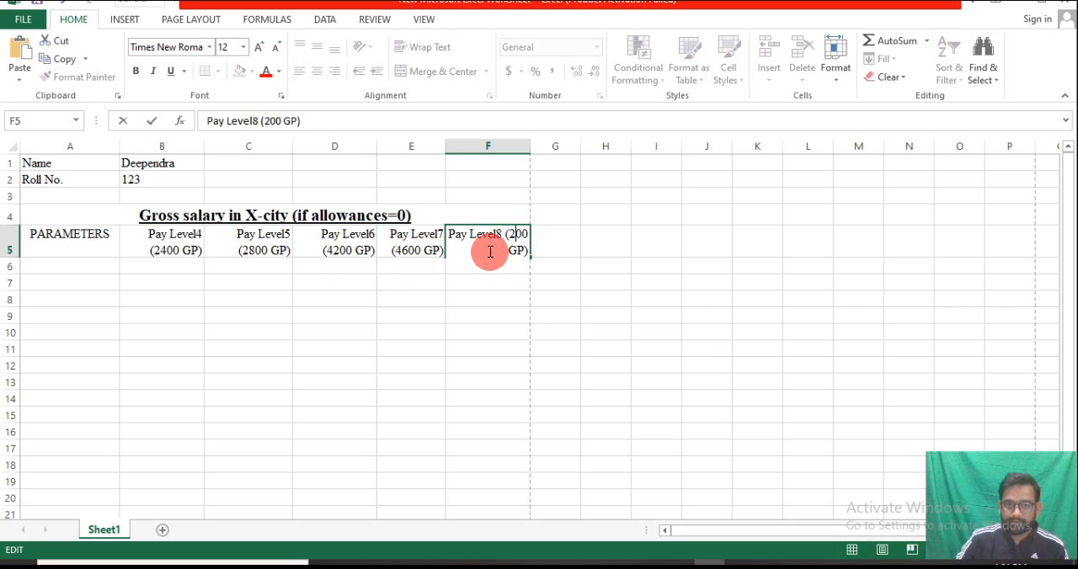
{"action": "type", "text": "48"}
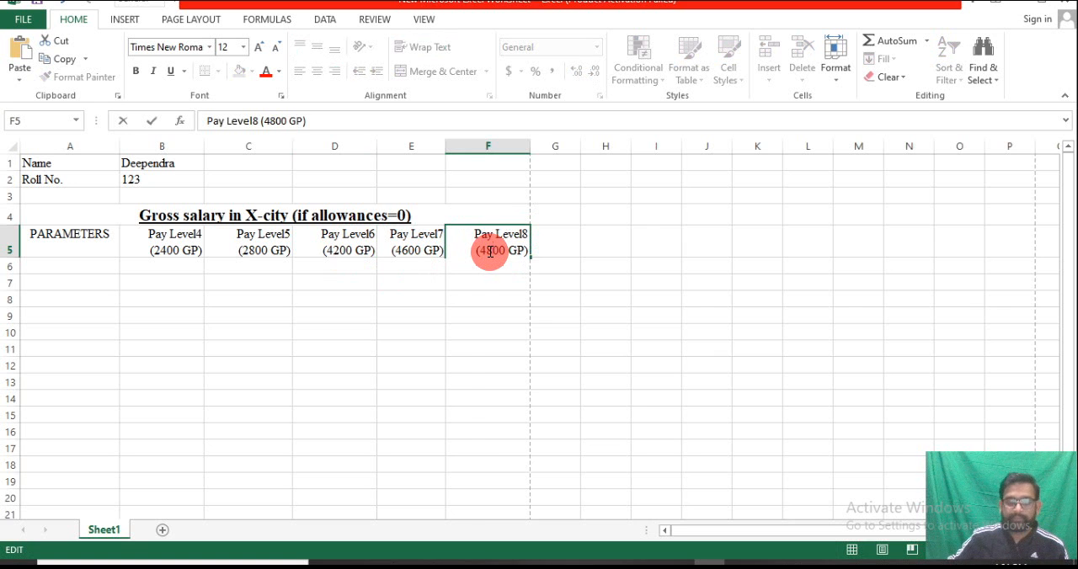
{"action": "left_click", "coordinate": [483, 379]}
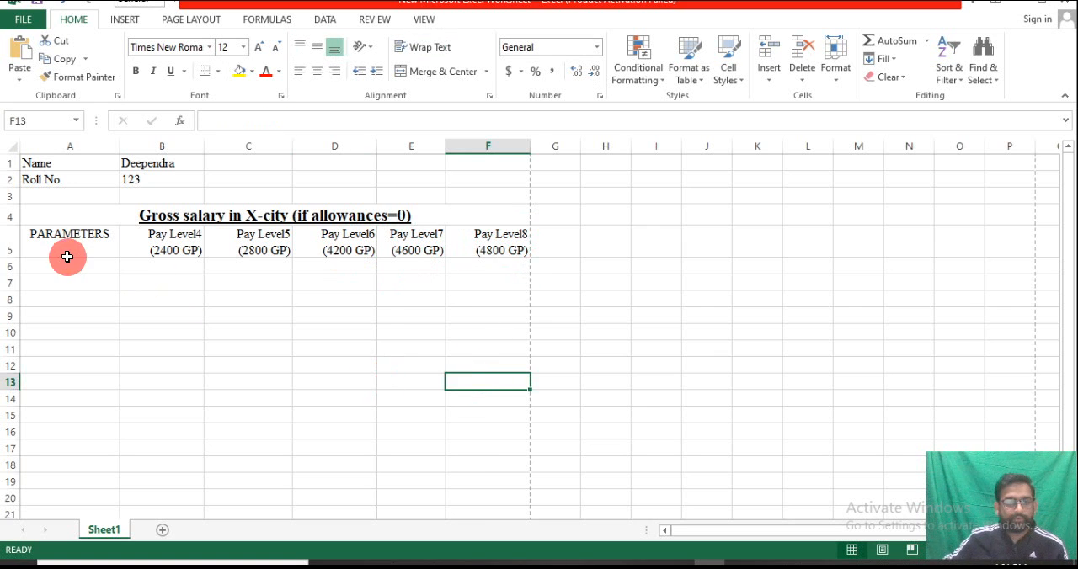
Make the heading row A5:F5 bold
{"action": "left_click_drag", "start_coordinate": [42, 238], "coordinate": [484, 261]}
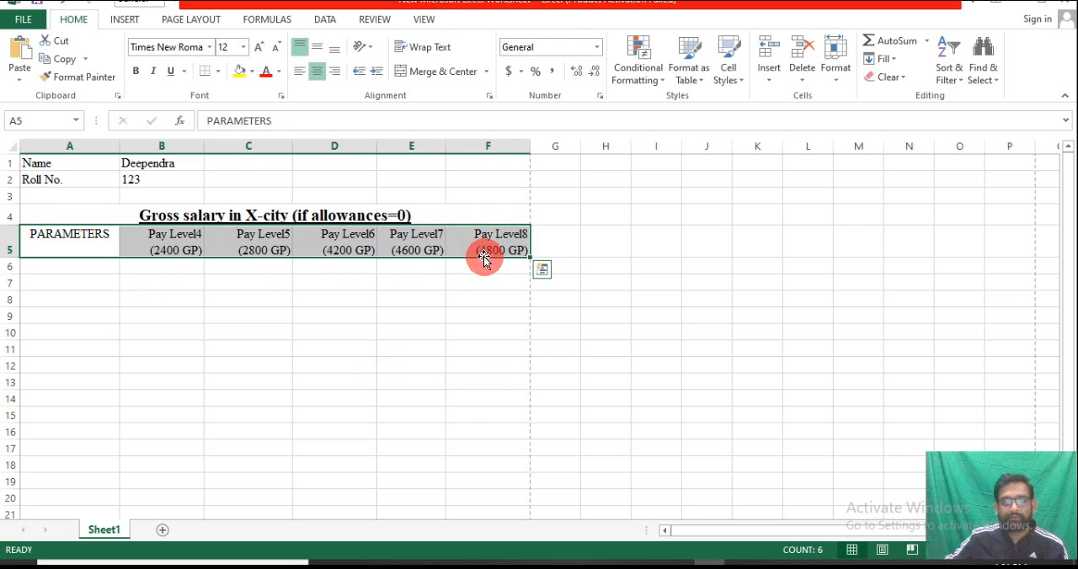
{"action": "left_click", "coordinate": [137, 72]}
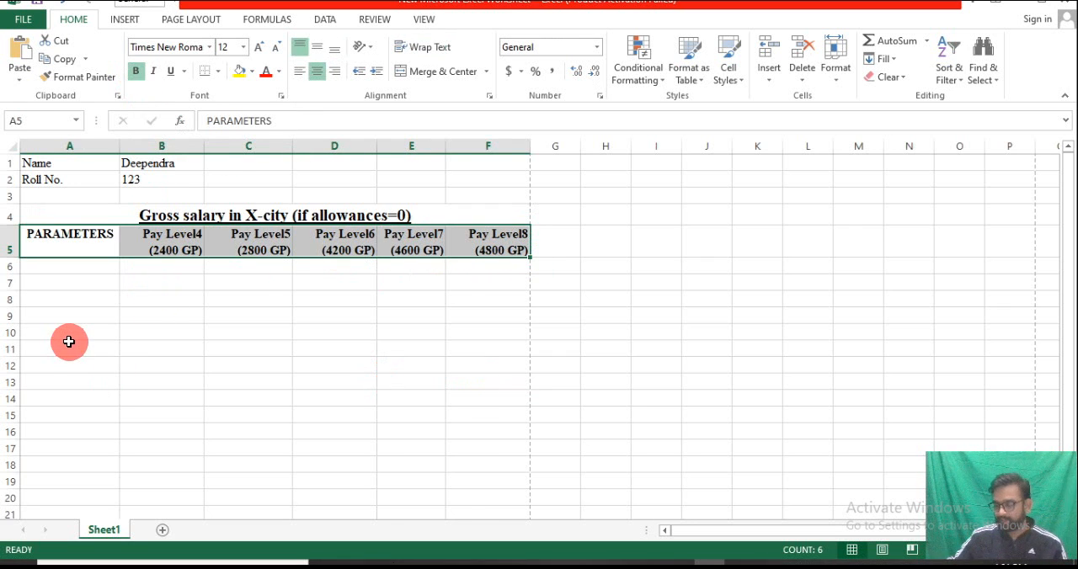
Enter the row label "Basic Pay" in A6
{"action": "left_click", "coordinate": [68, 267]}
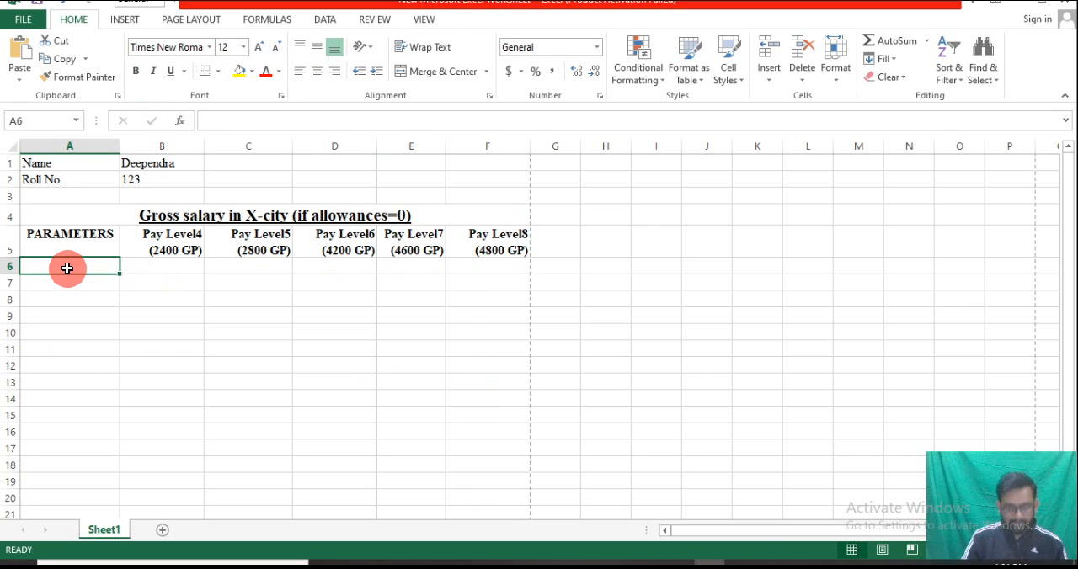
{"action": "type", "text": "Basic "}
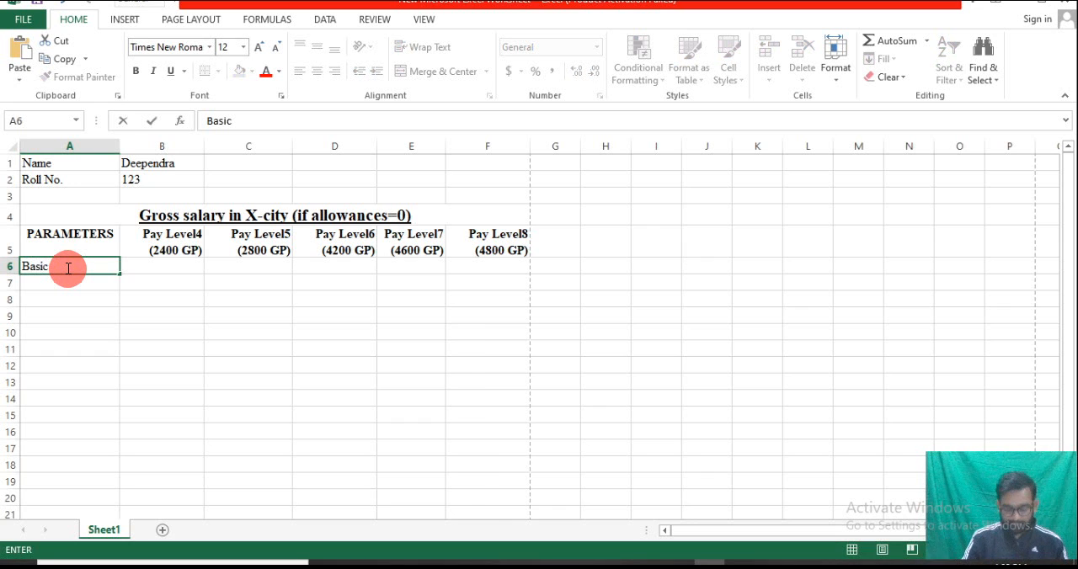
{"action": "type", "text": "Pay"}
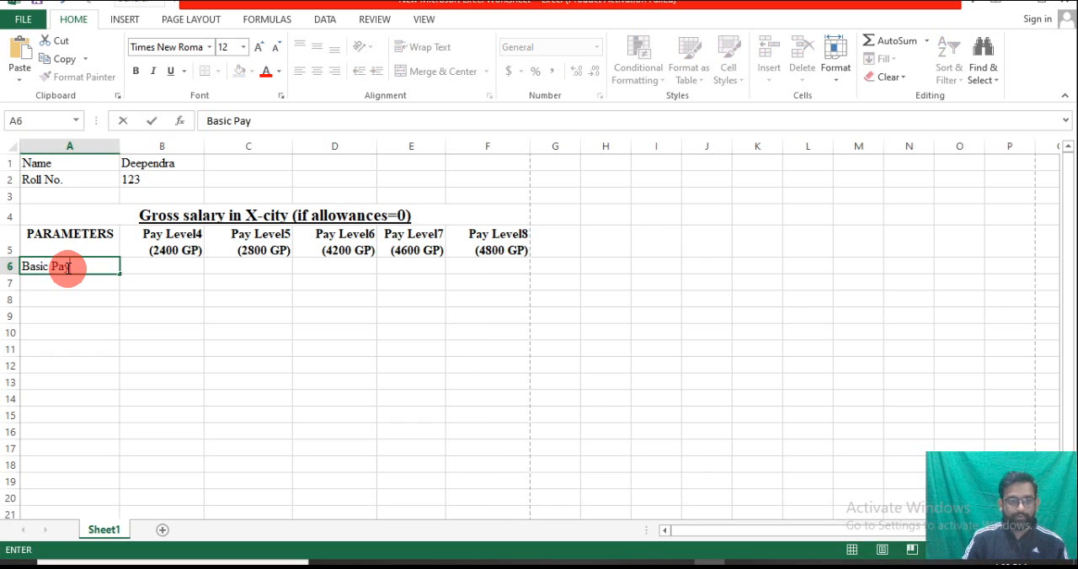
{"action": "key", "text": "Return"}
Enter the row label "HRA(24%)" in A7
{"action": "type", "text": "HRA(24%0"}
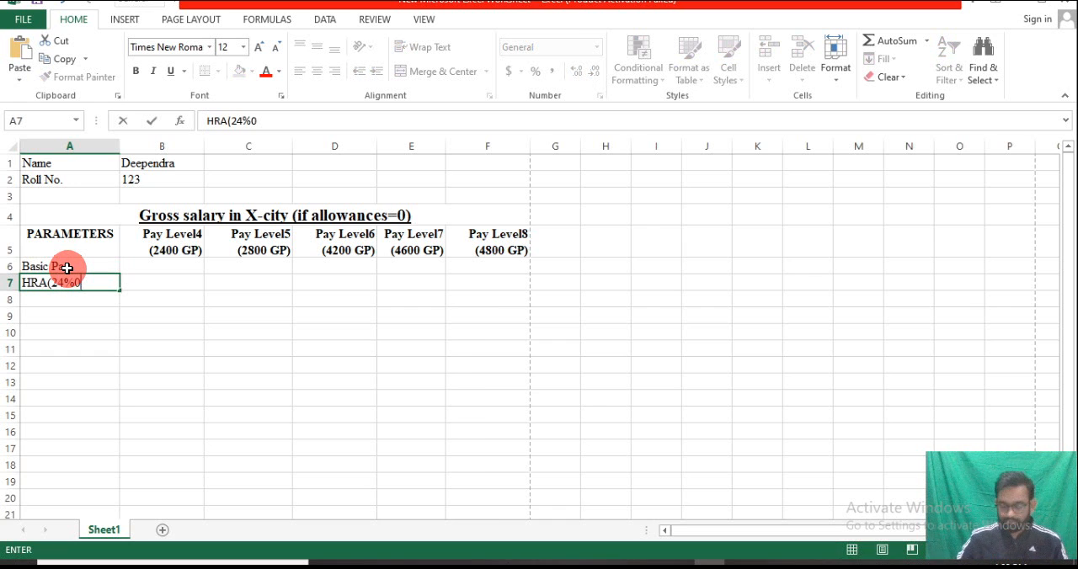
{"action": "key", "text": "BackSpace"}
{"action": "type", "text": ")"}
{"action": "key", "text": "Return"}
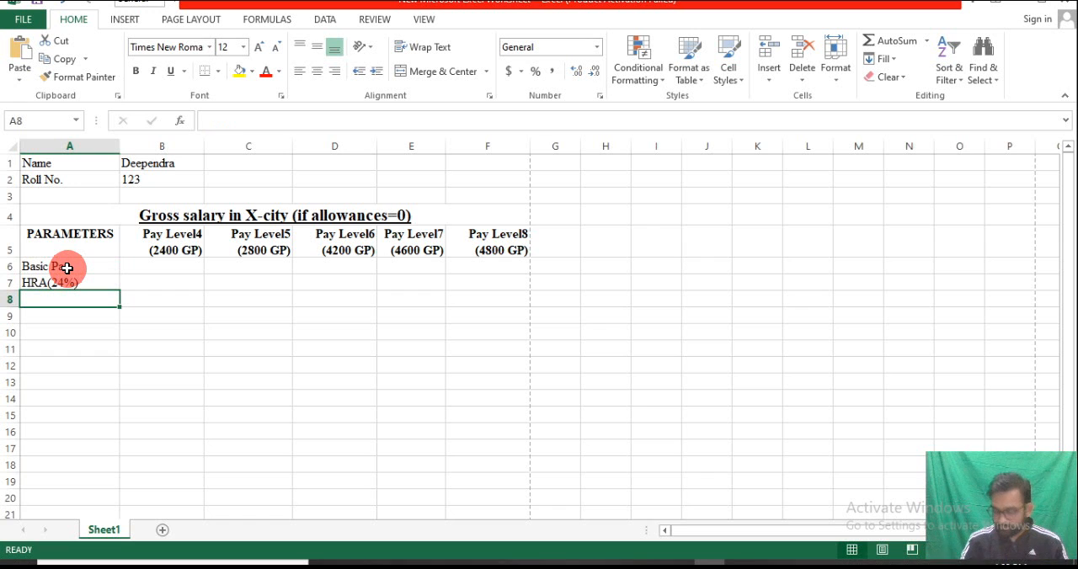
Enter the row label "DA(17%)" in A8
{"action": "type", "text": "DA("}
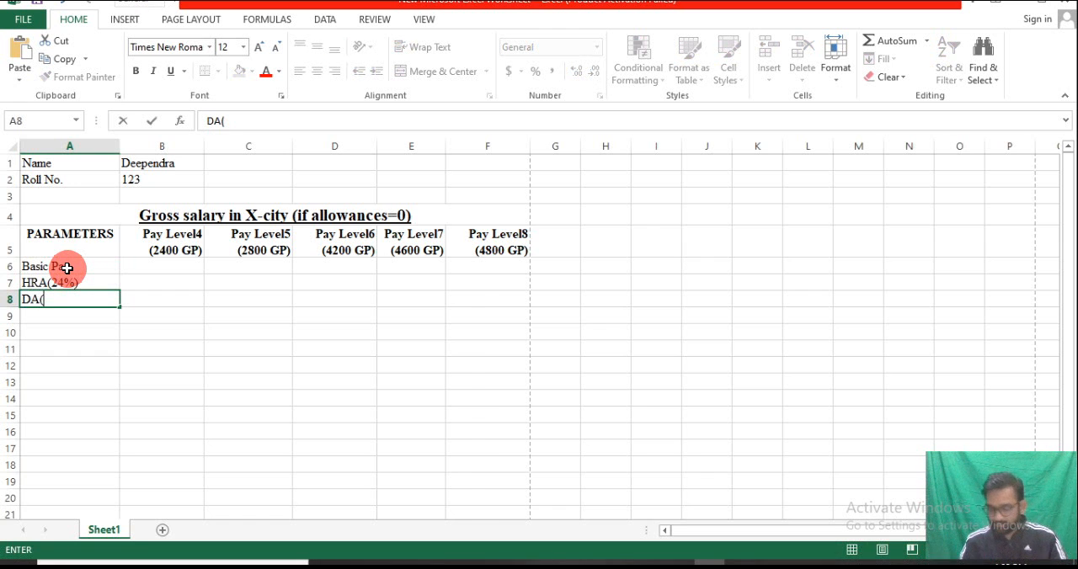
{"action": "type", "text": "17%)"}
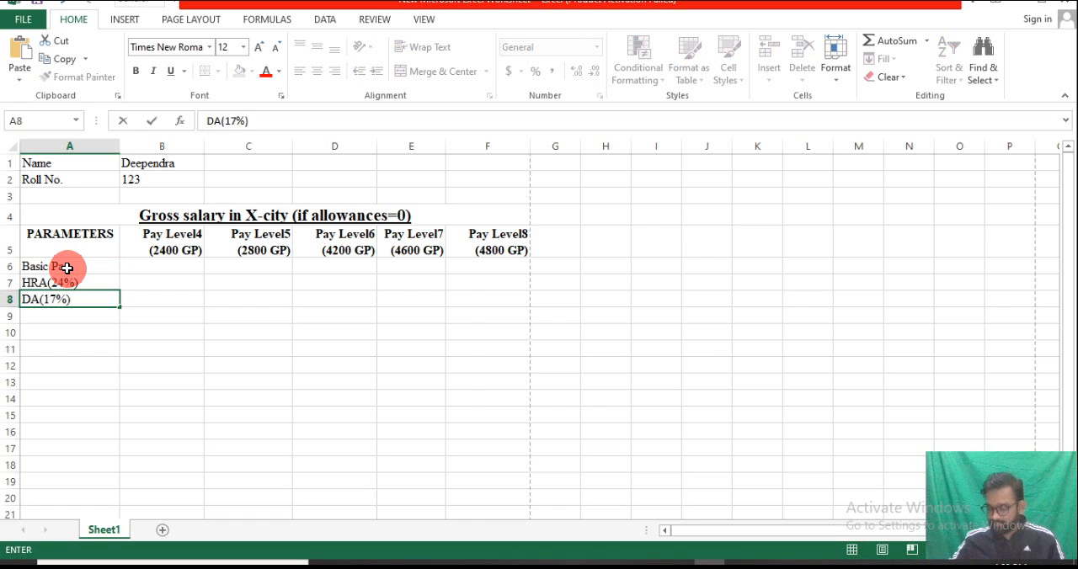
{"action": "key", "text": "Return"}
Enter the row labels "TA" in A9 and "DA on TA" in A10
{"action": "type", "text": "TA"}
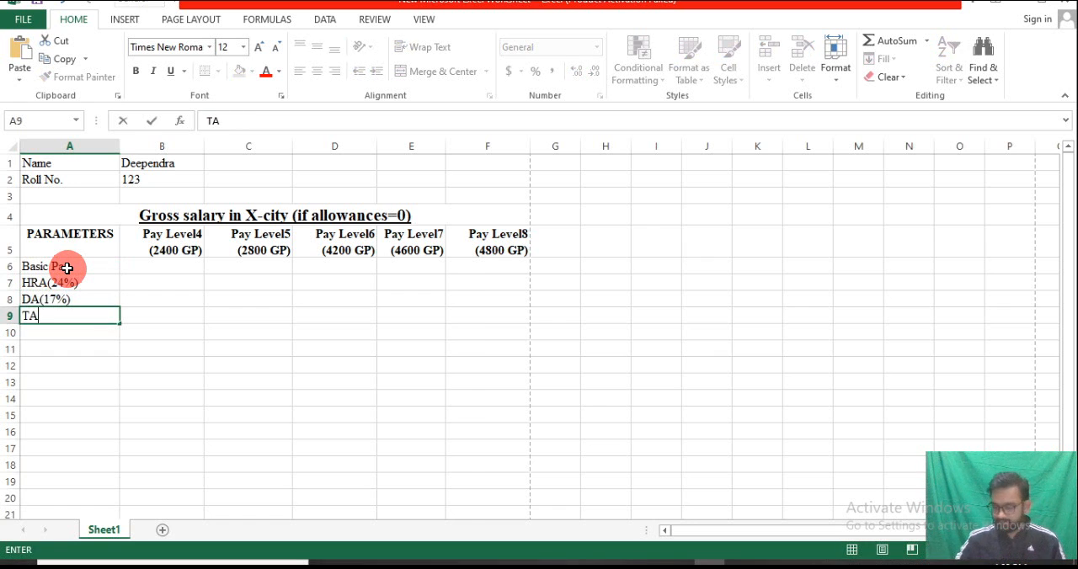
{"action": "key", "text": "Return"}
{"action": "type", "text": "Da"}
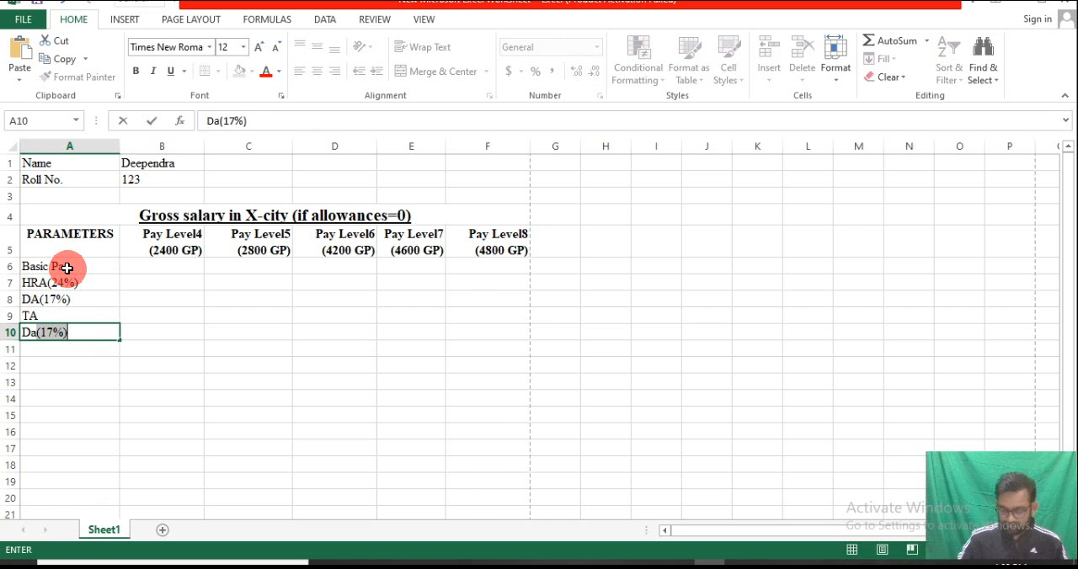
{"action": "key", "text": "BackSpace"}
{"action": "key", "text": "BackSpace"}
{"action": "type", "text": "A"}
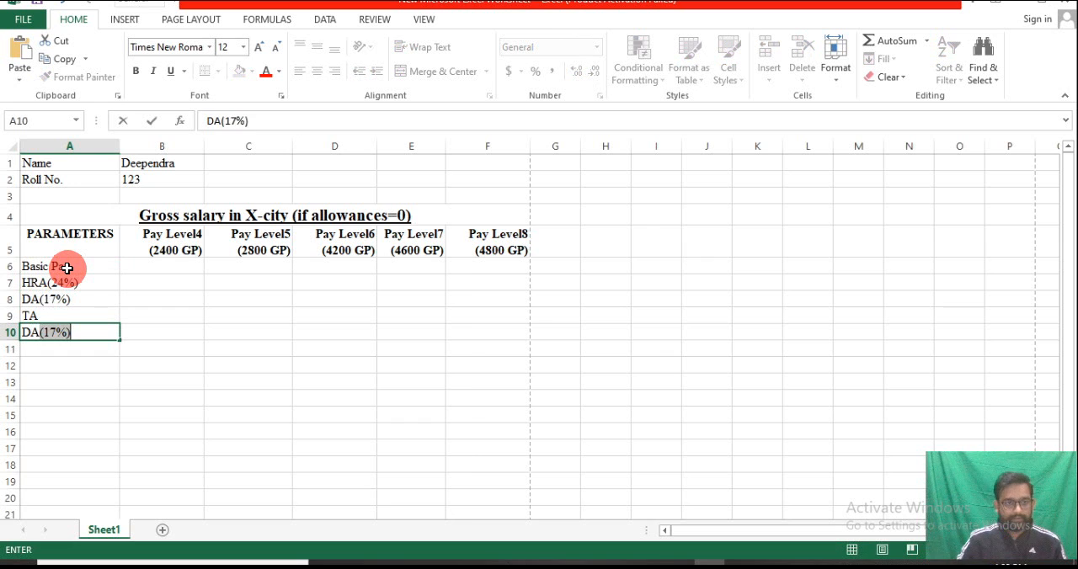
{"action": "type", "text": " on TA"}
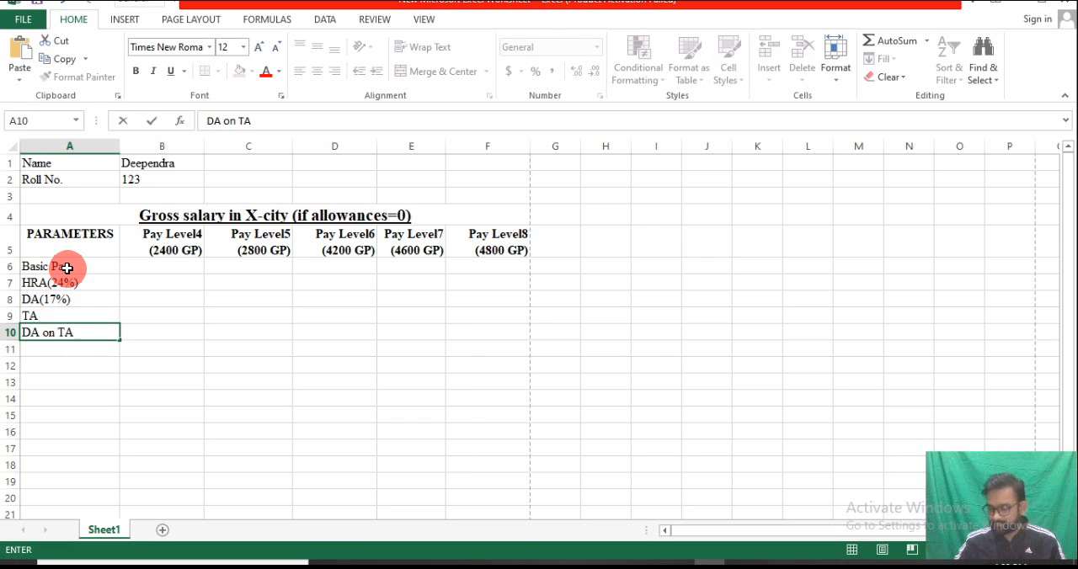
{"action": "key", "text": "Return"}
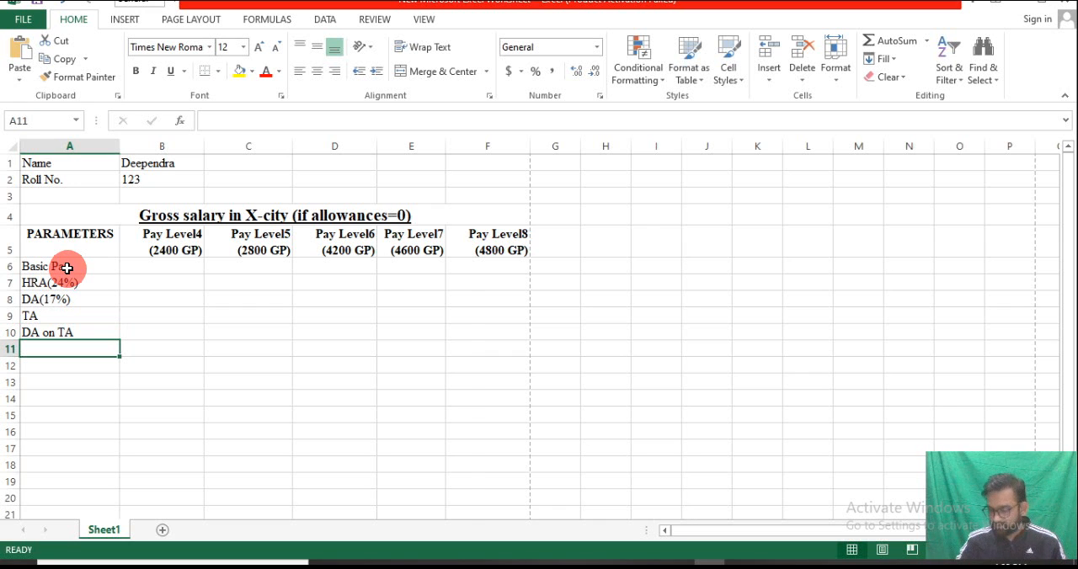
Enter the row label "Gross salary reflected in salary slip" in A11
{"action": "type", "text": "Gross"}
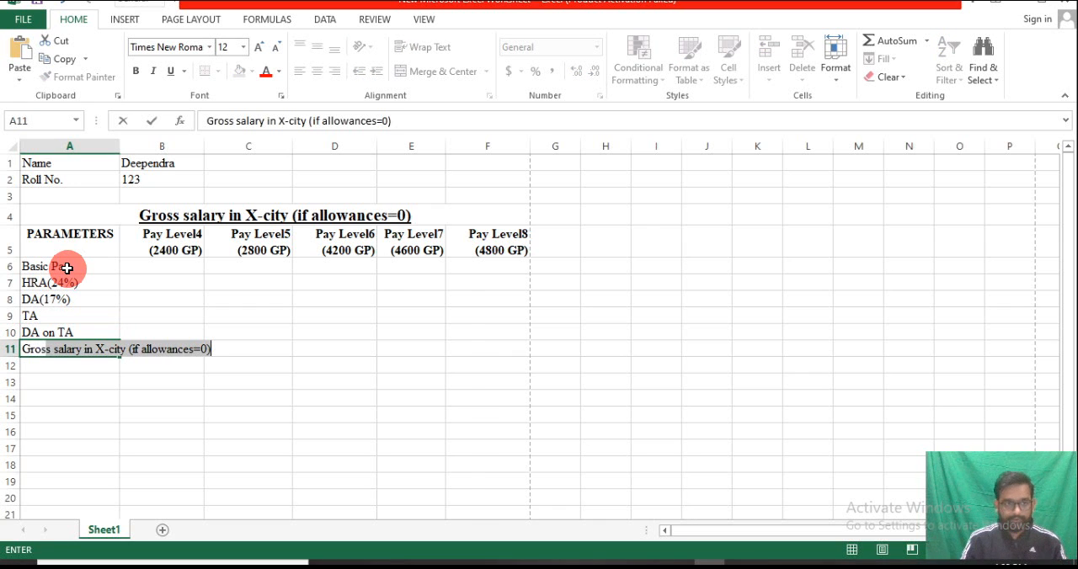
{"action": "type", "text": " sal"}
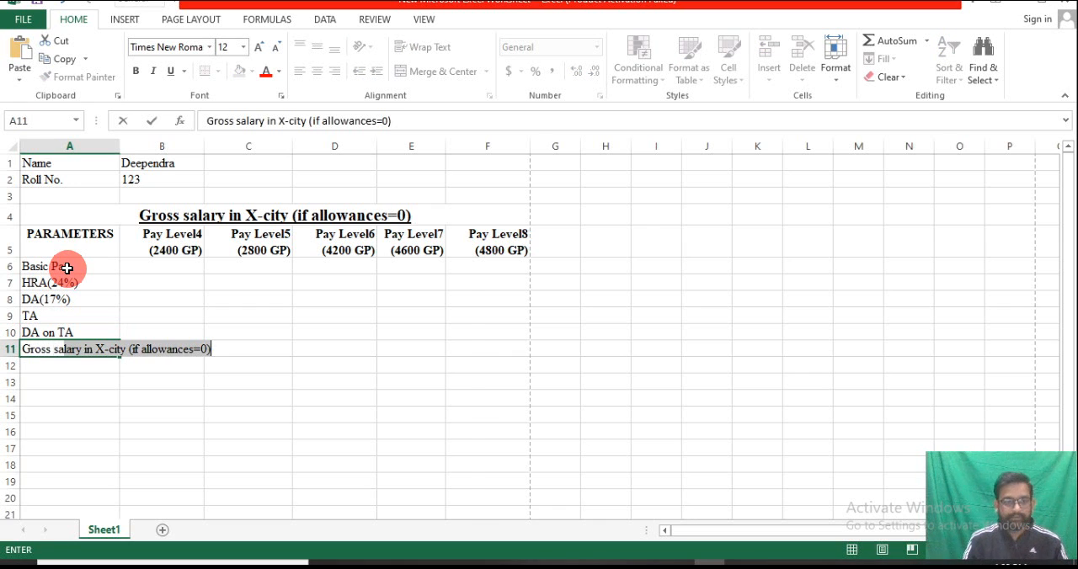
{"action": "type", "text": "ry"}
{"action": "key", "text": "BackSpace"}
{"action": "key", "text": "BackSpace"}
{"action": "type", "text": "ary"}
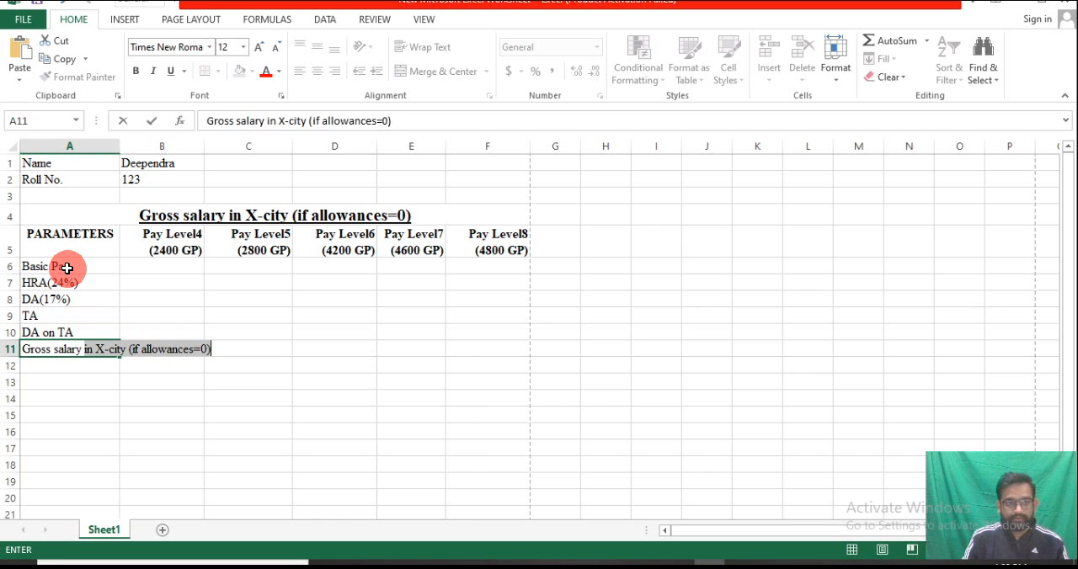
{"action": "type", "text": " ref"}
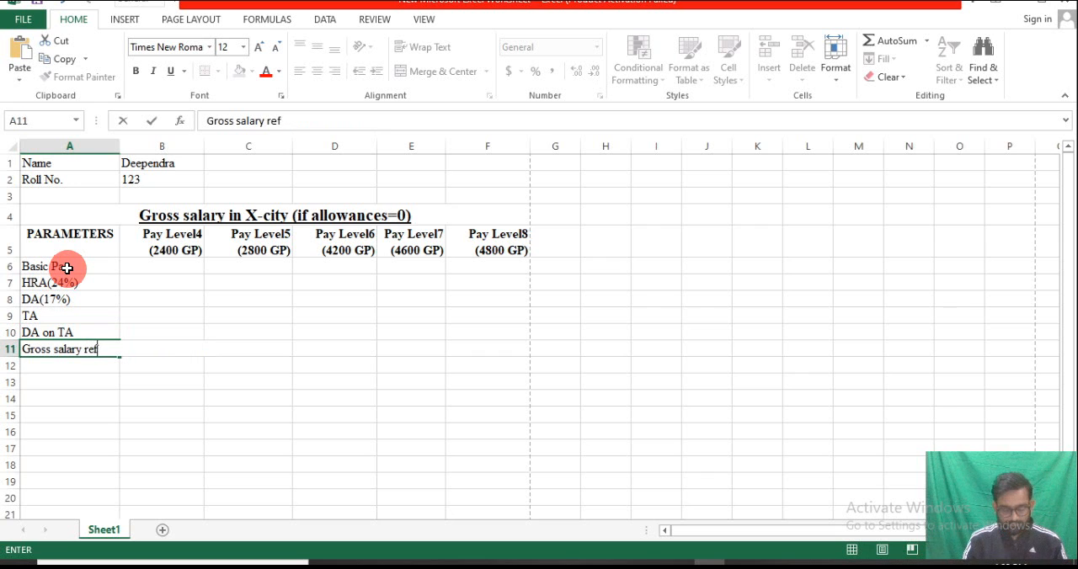
{"action": "type", "text": "lected i"}
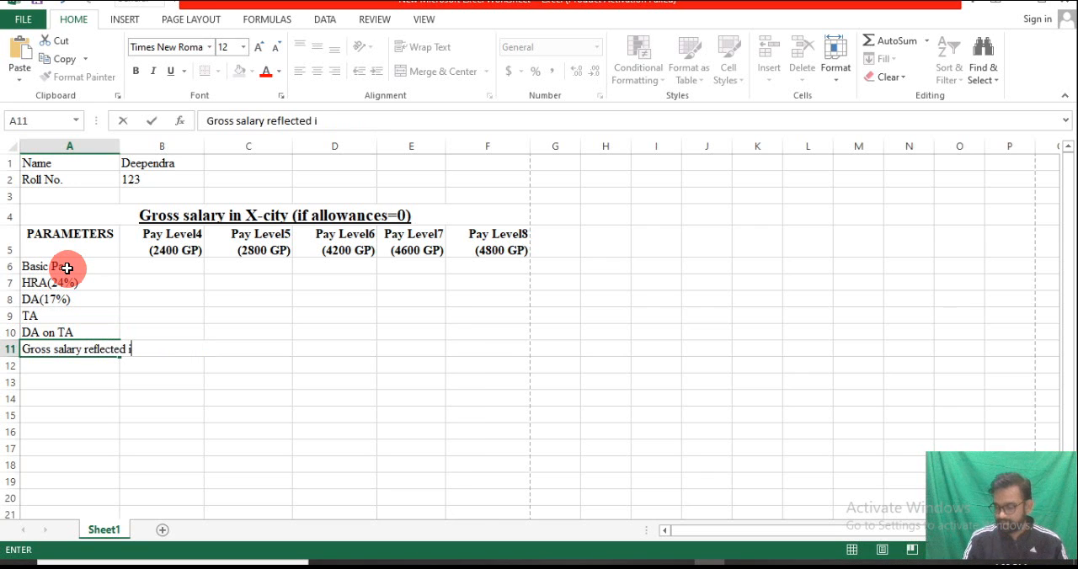
{"action": "type", "text": "n salart"}
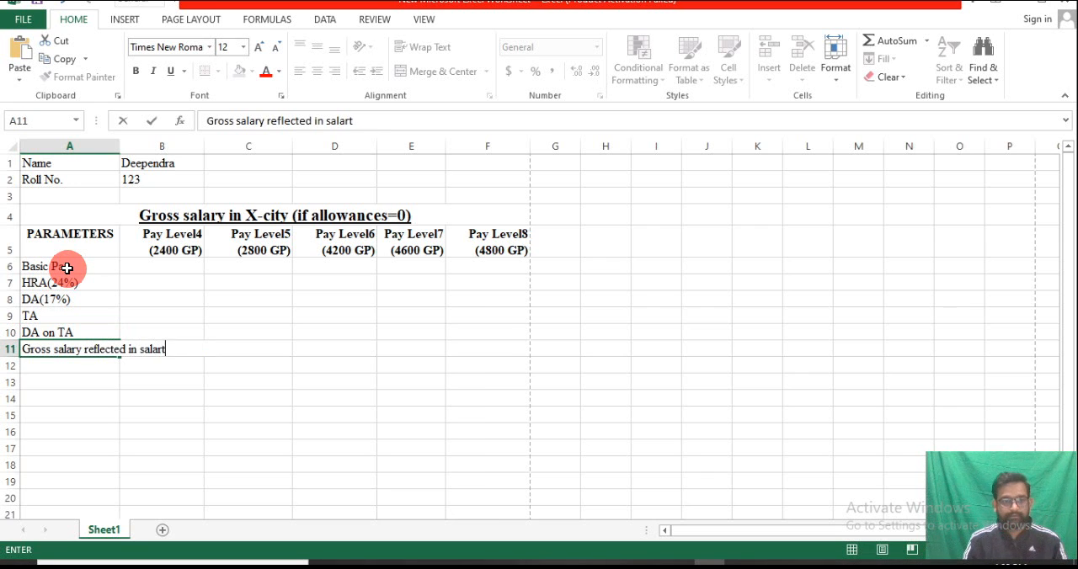
{"action": "key", "text": "BackSpace"}
{"action": "type", "text": "y slip"}
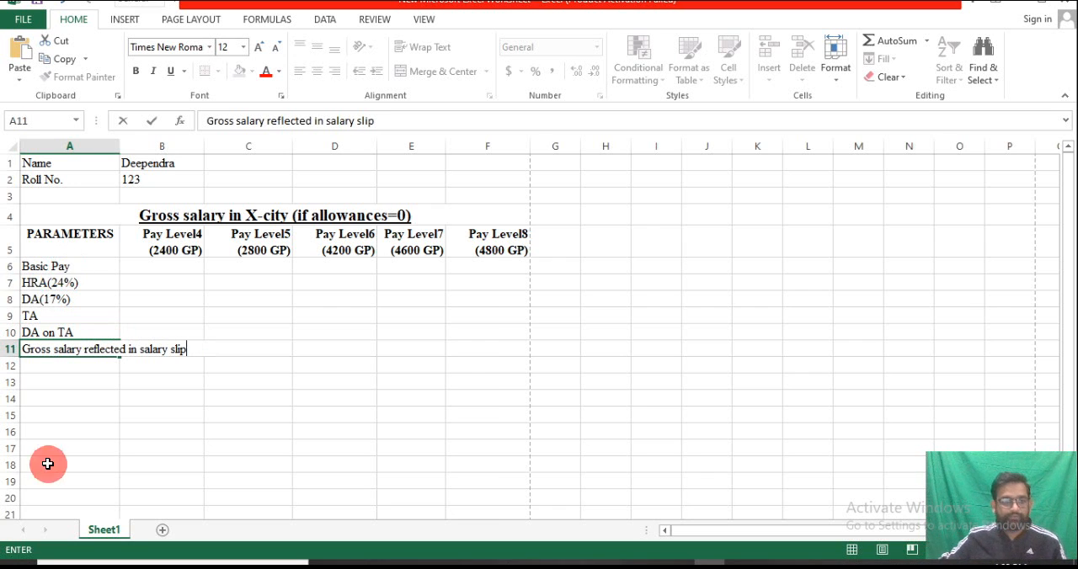
{"action": "key", "text": "Return"}
Wrap the text of the A11 label within its cell and make column A slightly narrower
{"action": "left_click", "coordinate": [79, 350]}
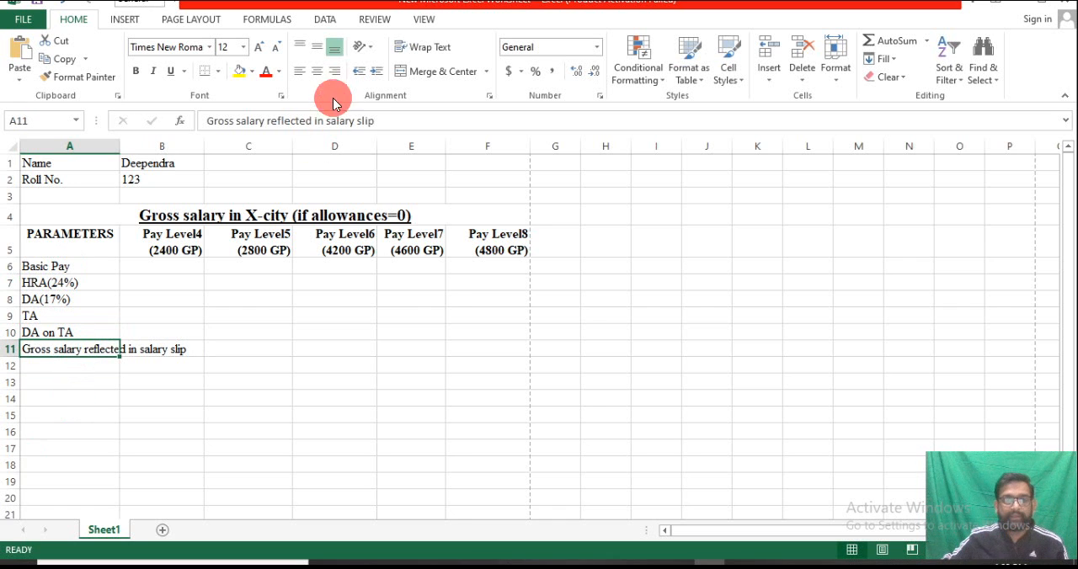
{"action": "left_click", "coordinate": [421, 48]}
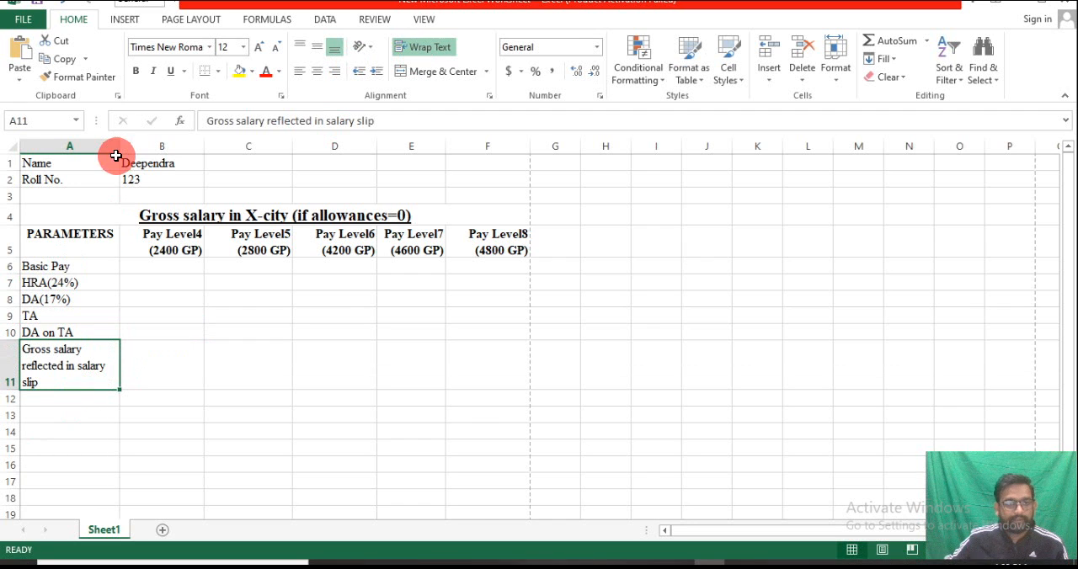
{"action": "left_click_drag", "start_coordinate": [119, 147], "coordinate": [115, 148]}
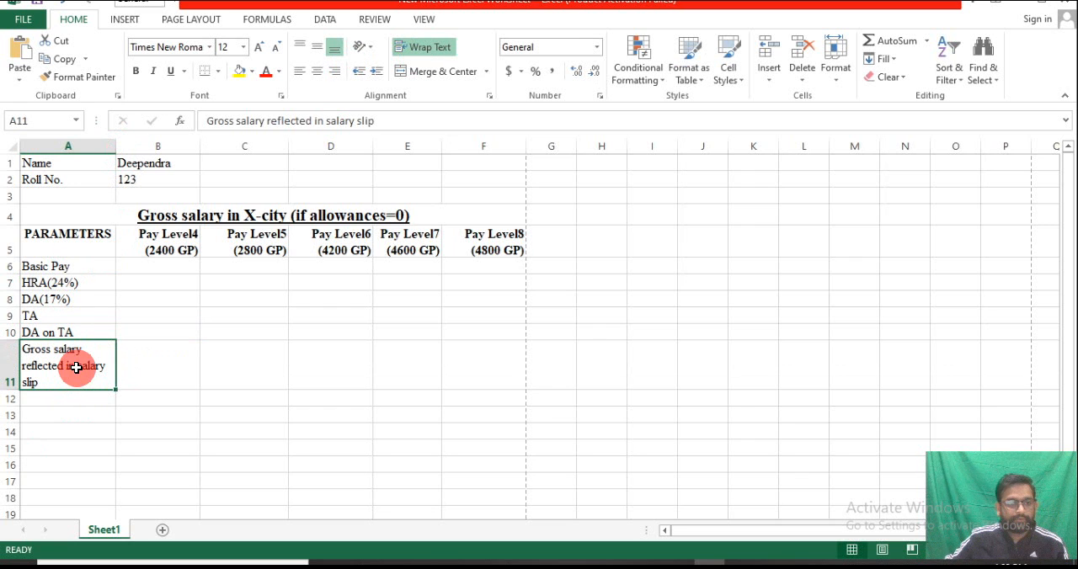
Add spaces before "salary slip" in A11 to push it onto its own line, and make the whole label bold
{"action": "double_click", "coordinate": [78, 365]}
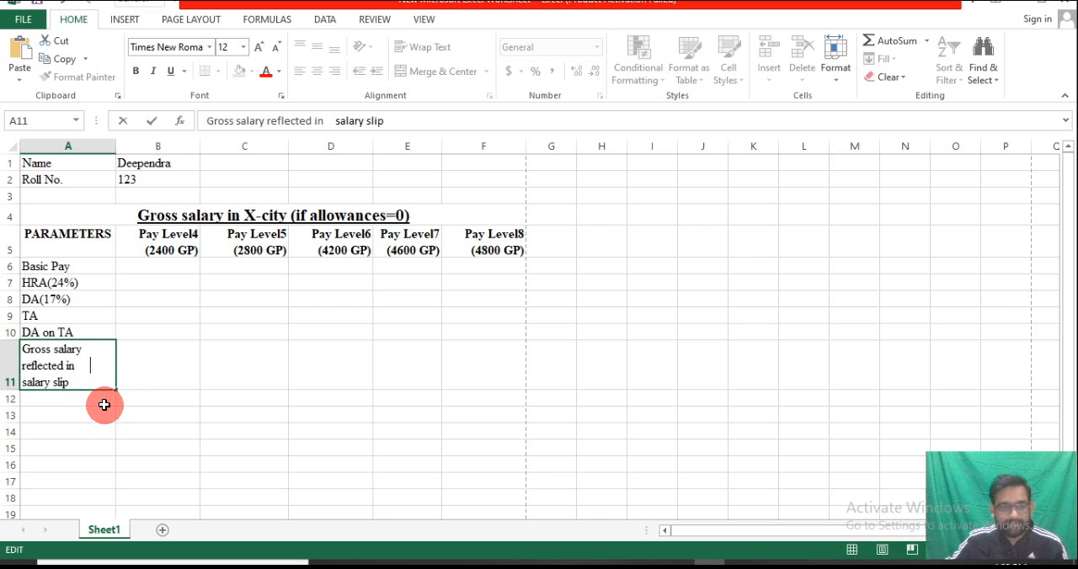
{"action": "left_click_drag", "start_coordinate": [84, 380], "coordinate": [33, 325]}
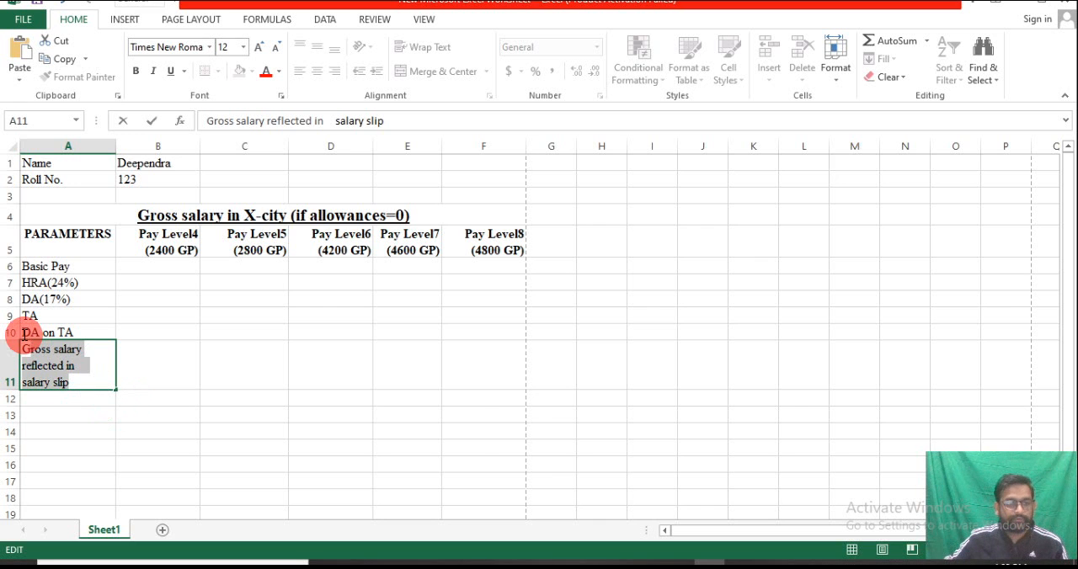
{"action": "left_click", "coordinate": [135, 70]}
{"action": "left_click", "coordinate": [58, 398]}
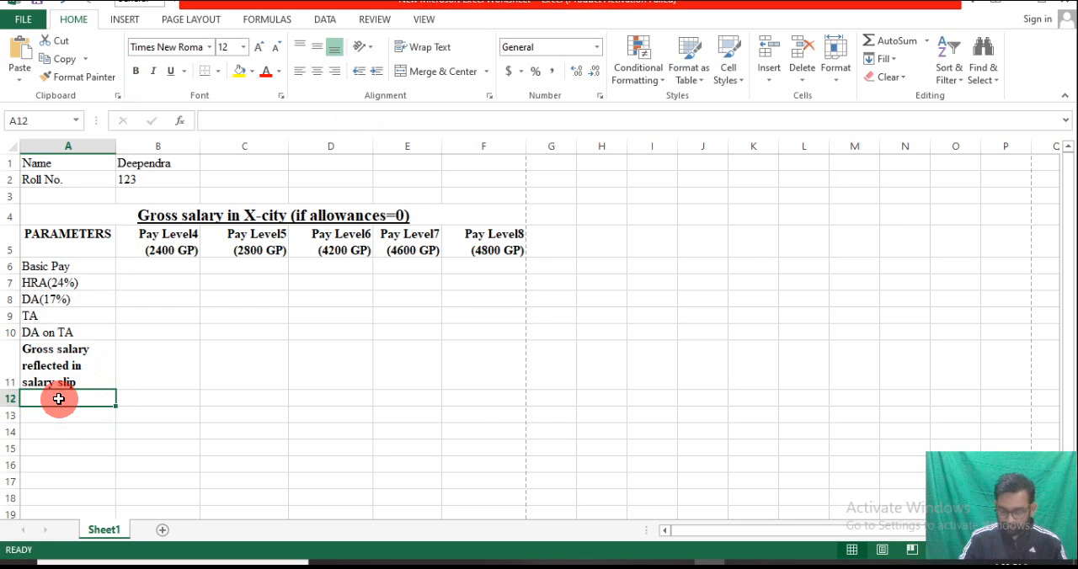
Enter the row label "Govt. contribution on NPS (14% of Basic + DA)" in A12
{"action": "type", "text": "Govt. contribtui"}
{"action": "key", "text": "BackSpace"}
{"action": "key", "text": "BackSpace"}
{"action": "key", "text": "BackSpace"}
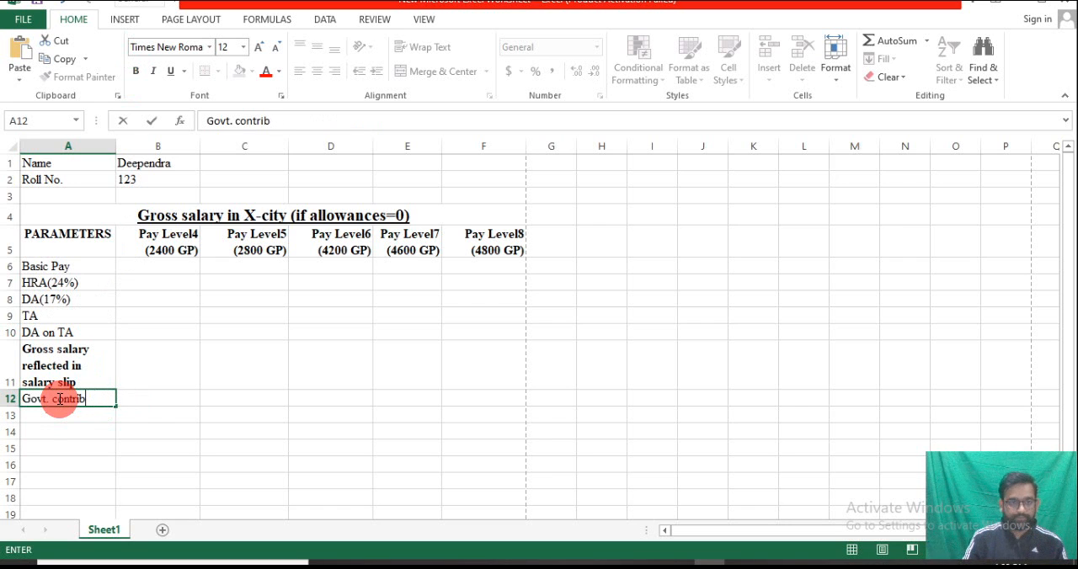
{"action": "type", "text": "ution"}
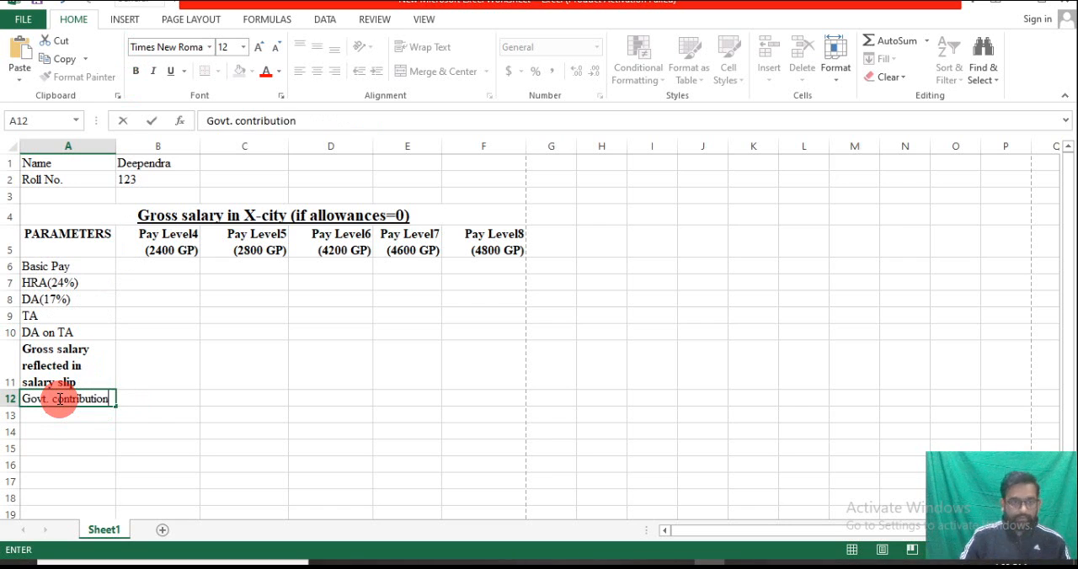
{"action": "type", "text": " on NPS"}
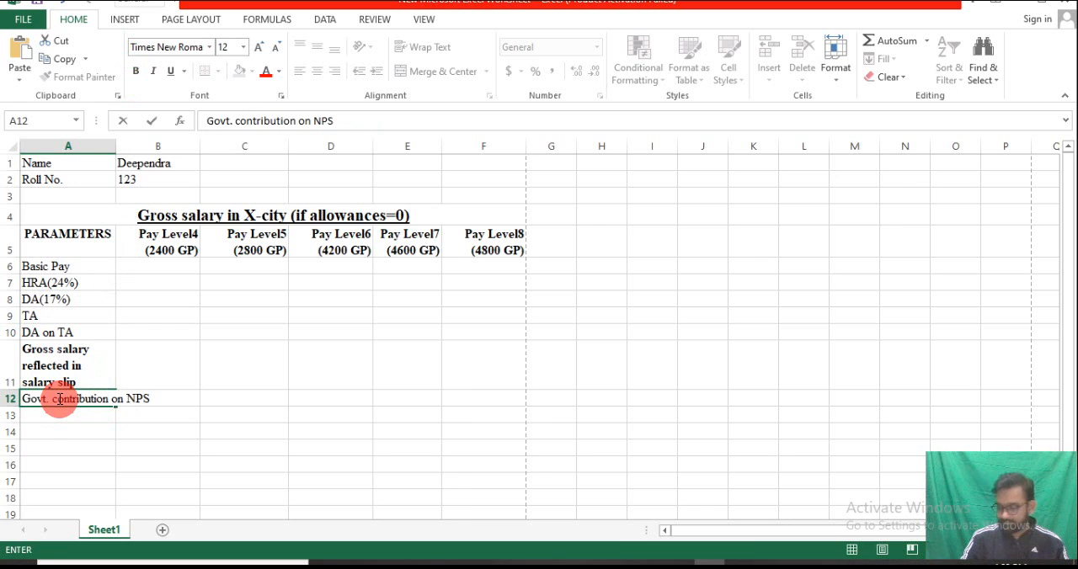
{"action": "type", "text": " ("}
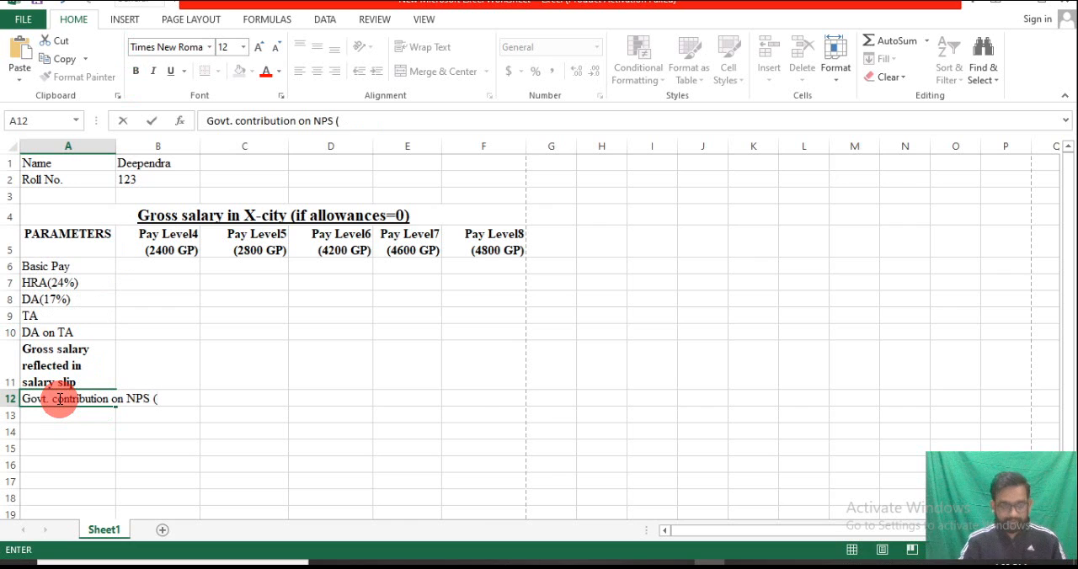
{"action": "type", "text": "14"}
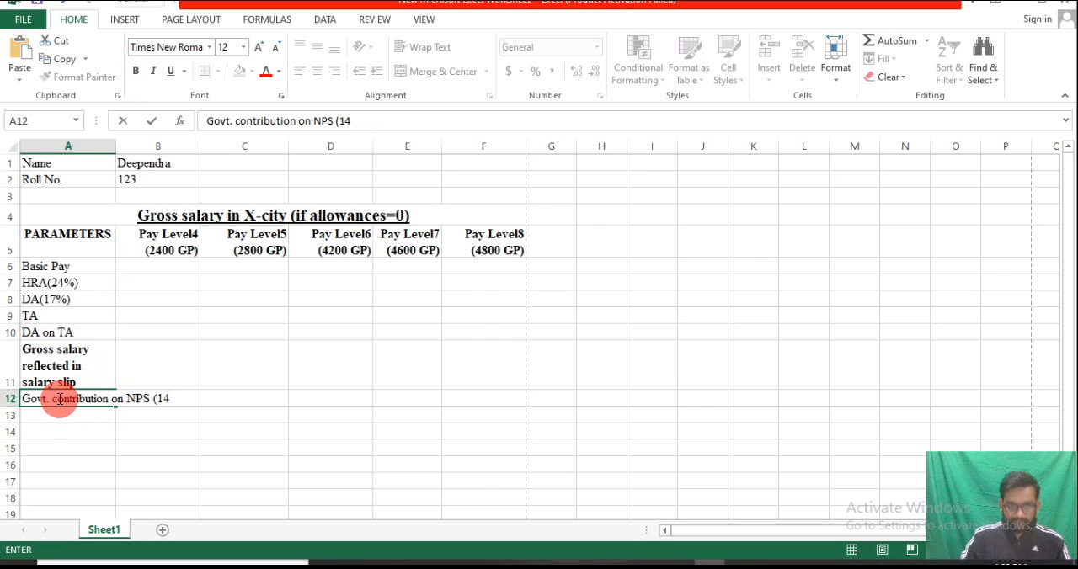
{"action": "type", "text": "%"}
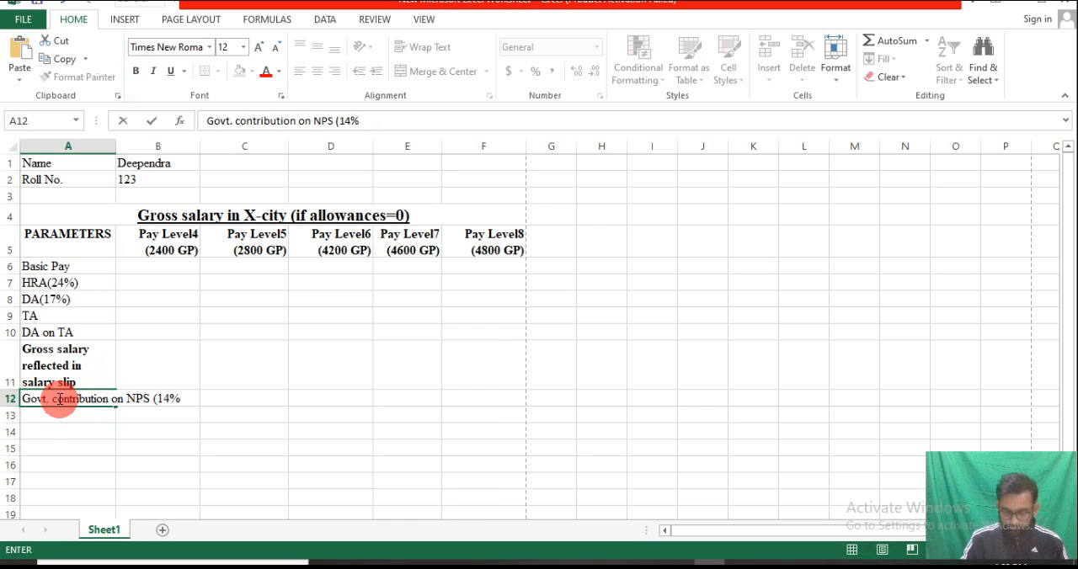
{"action": "type", "text": " of Ba"}
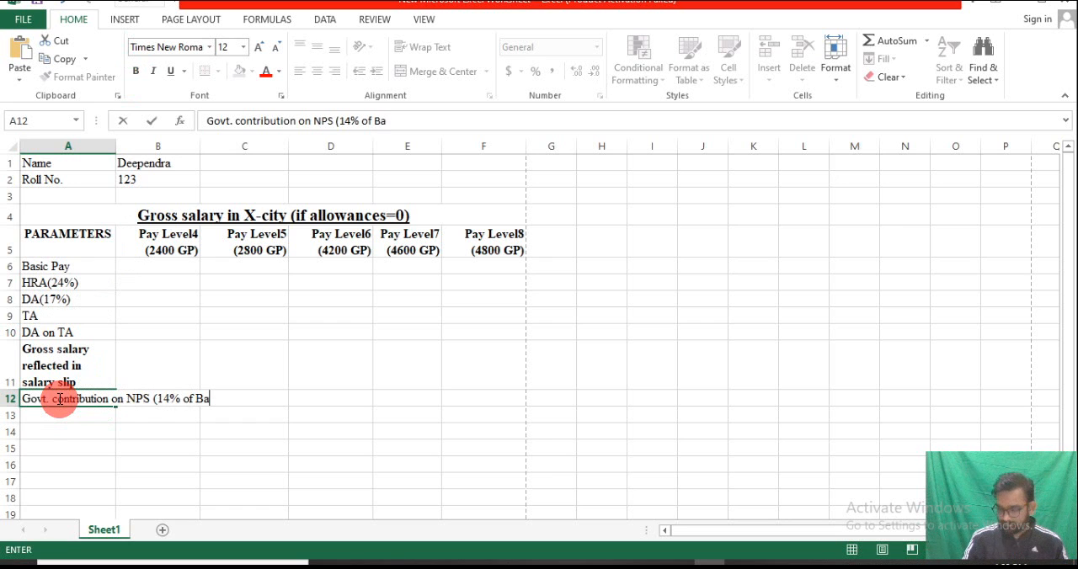
{"action": "type", "text": "sic "}
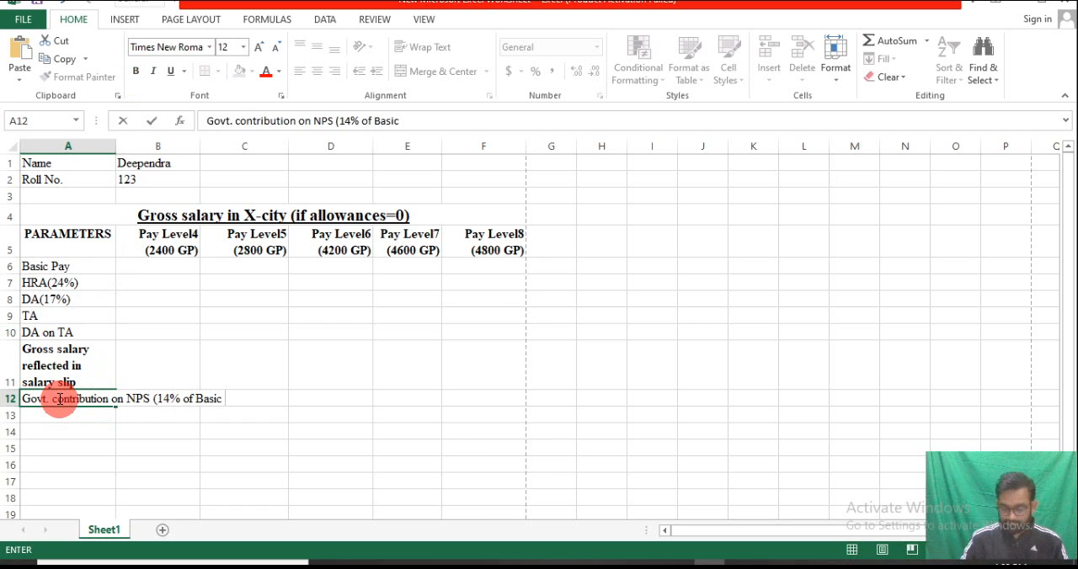
{"action": "type", "text": "+"}
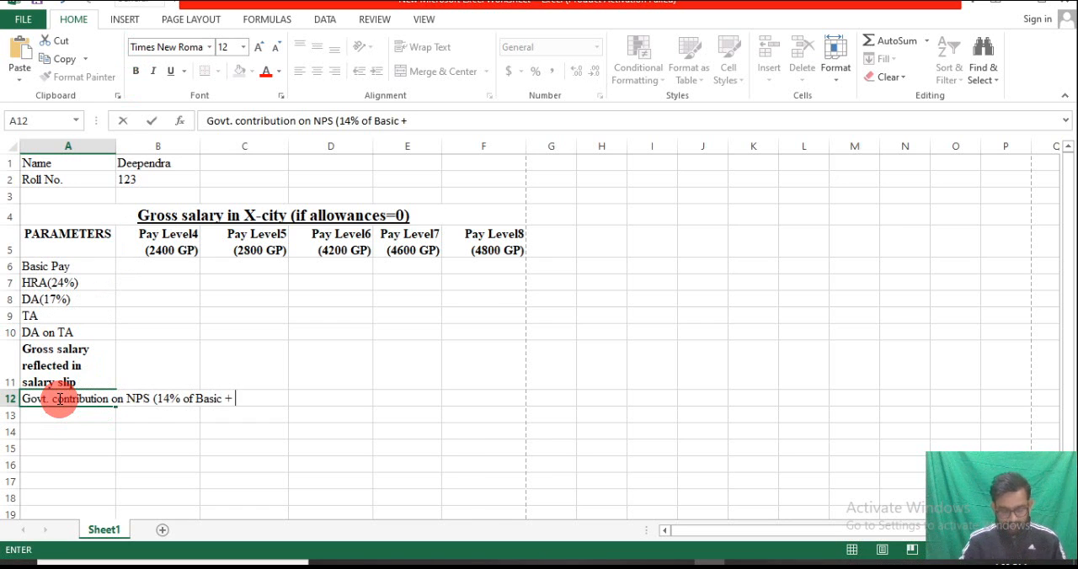
{"action": "type", "text": " DA)"}
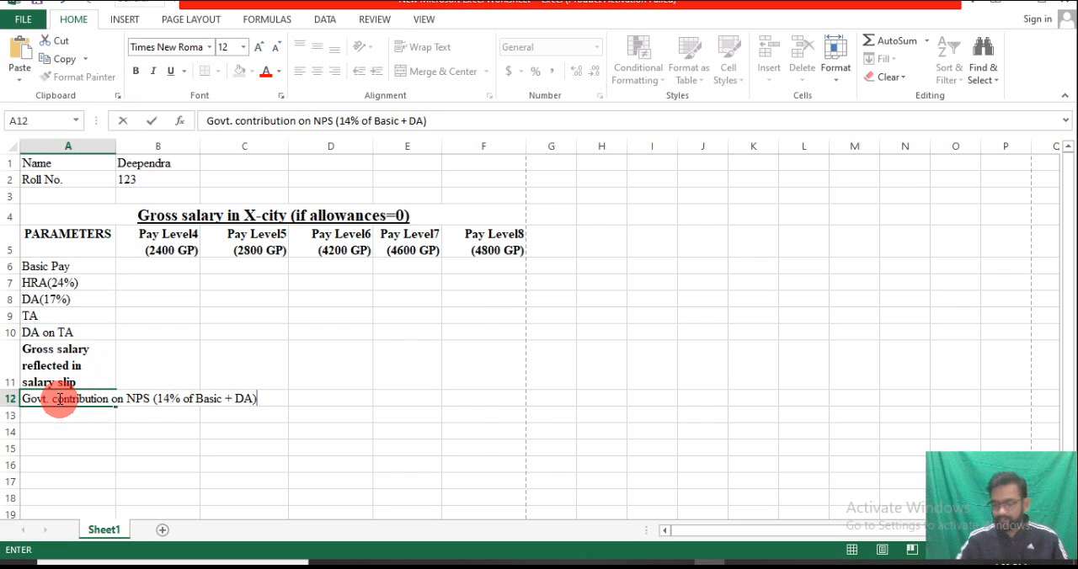
{"action": "left_click", "coordinate": [81, 417]}
Wrap the text of the A12 label within its cell and make column A slightly wider
{"action": "left_click", "coordinate": [79, 402]}
{"action": "left_click", "coordinate": [436, 47]}
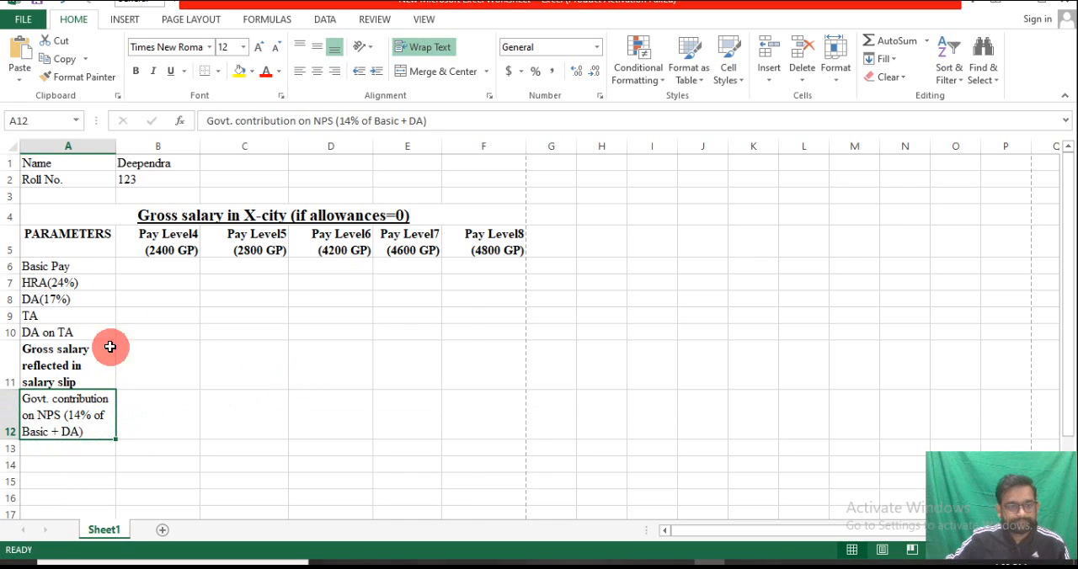
{"action": "left_click_drag", "start_coordinate": [112, 151], "coordinate": [122, 150]}
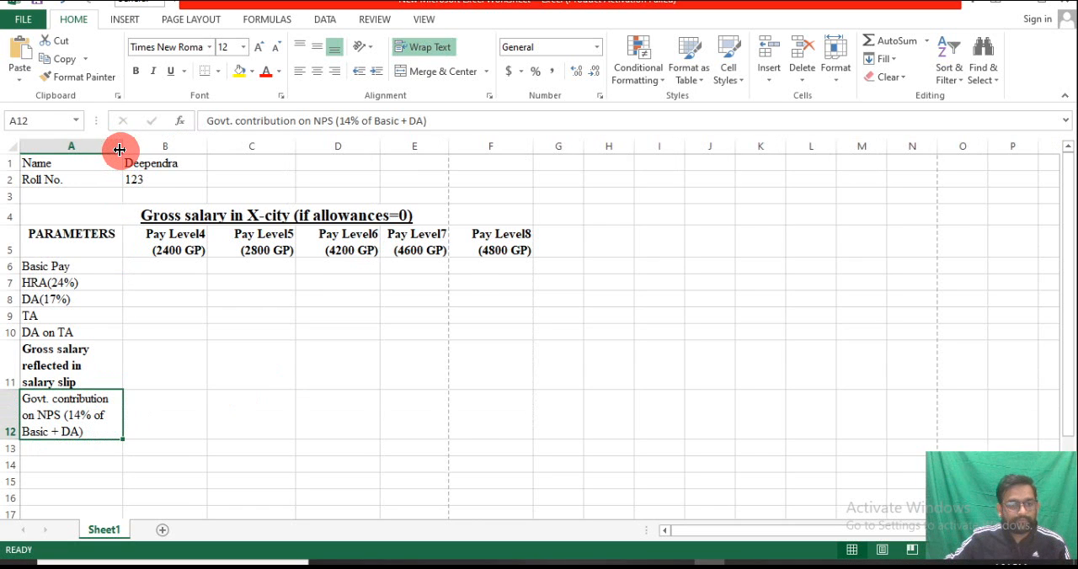
In A12, add spaces to push "(14% of Basic + DA)" onto a new line, and remove the space before the plus sign
{"action": "double_click", "coordinate": [64, 420]}
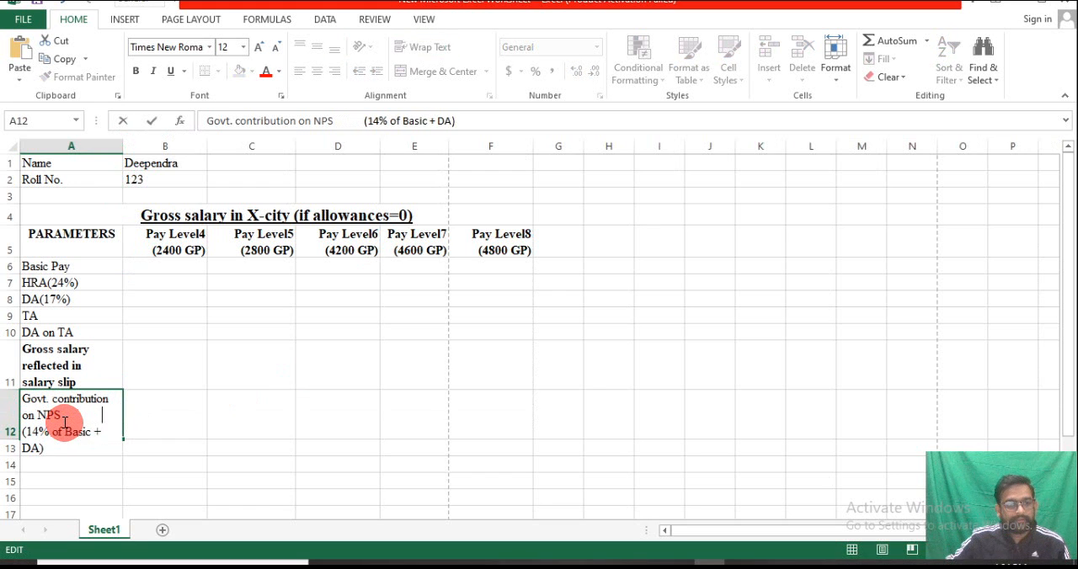
{"action": "left_click", "coordinate": [194, 430]}
{"action": "left_click", "coordinate": [97, 431]}
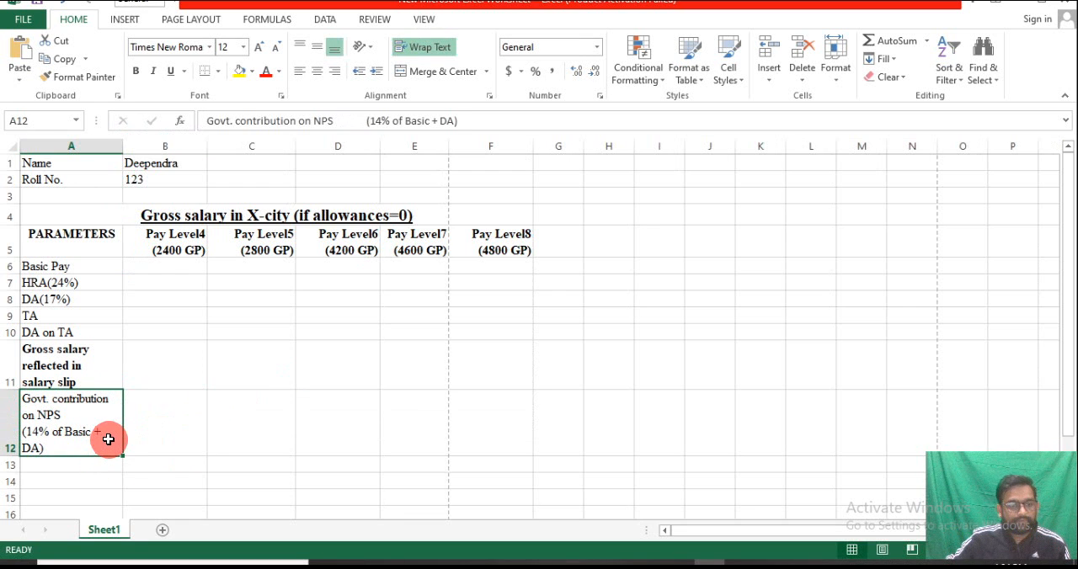
{"action": "double_click", "coordinate": [107, 436]}
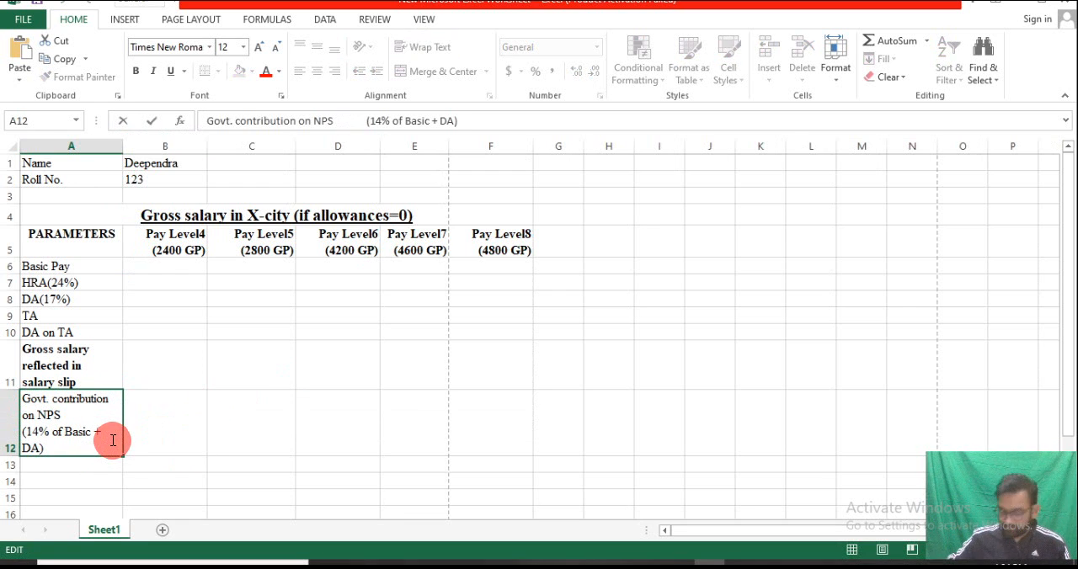
{"action": "key", "text": "BackSpace"}
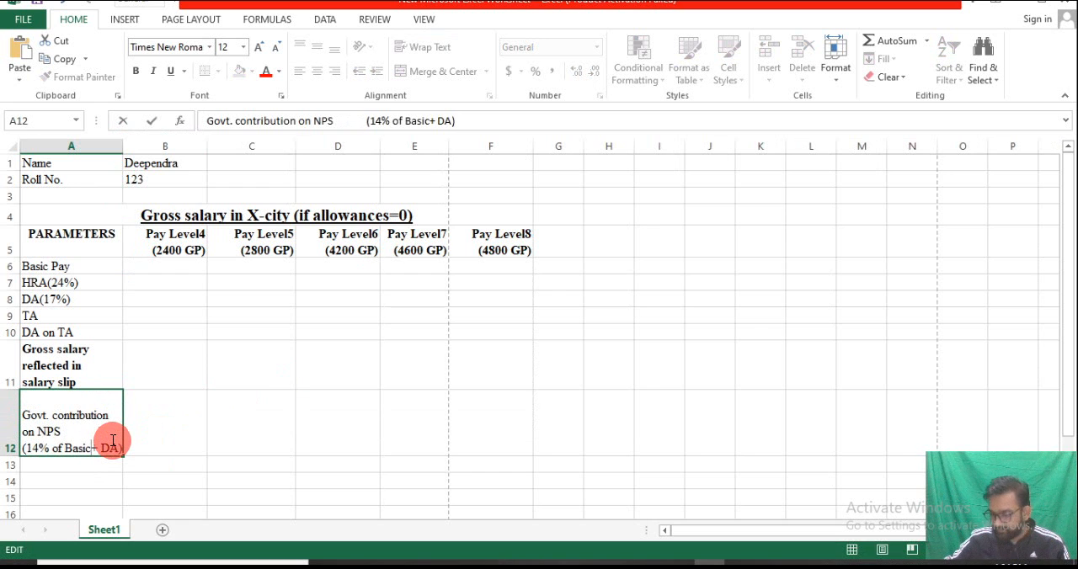
{"action": "left_click", "coordinate": [15, 457]}
Adjust the height of row 12 so that all lines of its label fit in the cell
{"action": "left_click_drag", "start_coordinate": [14, 456], "coordinate": [13, 451]}
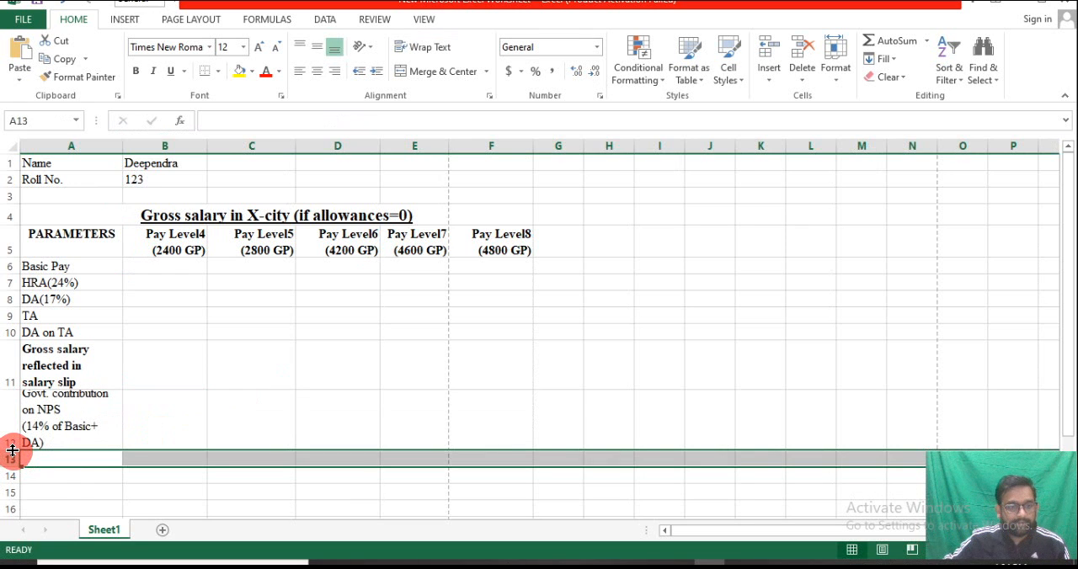
{"action": "left_click", "coordinate": [240, 394]}
{"action": "left_click_drag", "start_coordinate": [8, 451], "coordinate": [11, 460]}
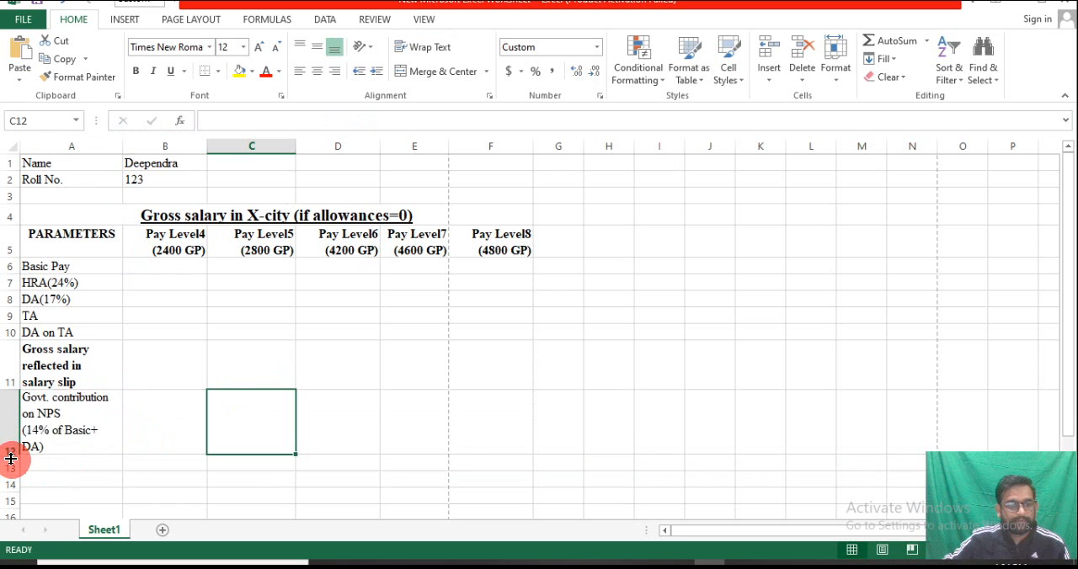
{"action": "left_click", "coordinate": [98, 436]}
{"action": "double_click", "coordinate": [99, 435]}
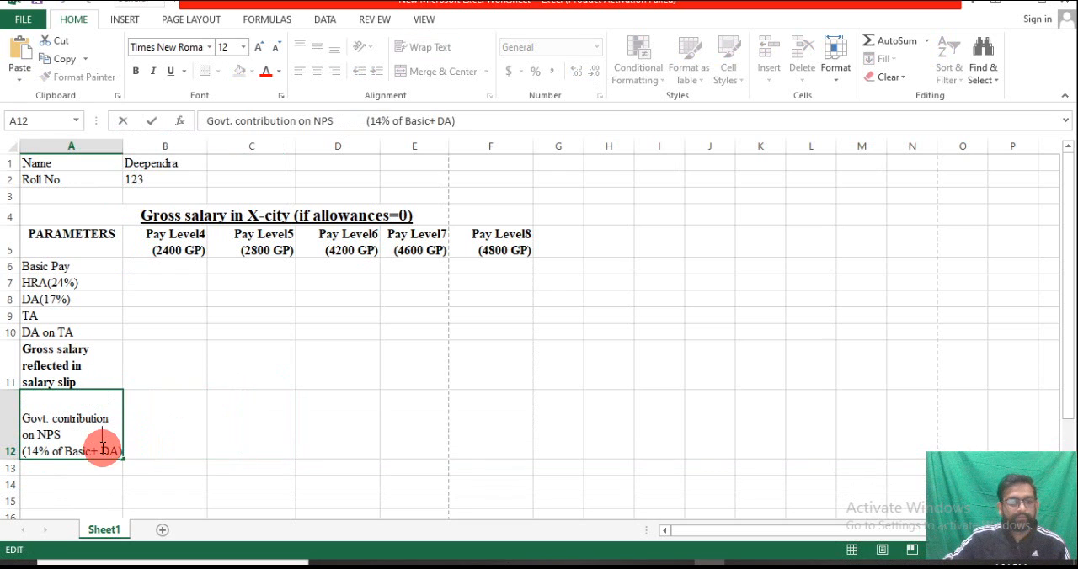
{"action": "left_click", "coordinate": [128, 483]}
{"action": "left_click", "coordinate": [95, 435]}
{"action": "double_click", "coordinate": [110, 436]}
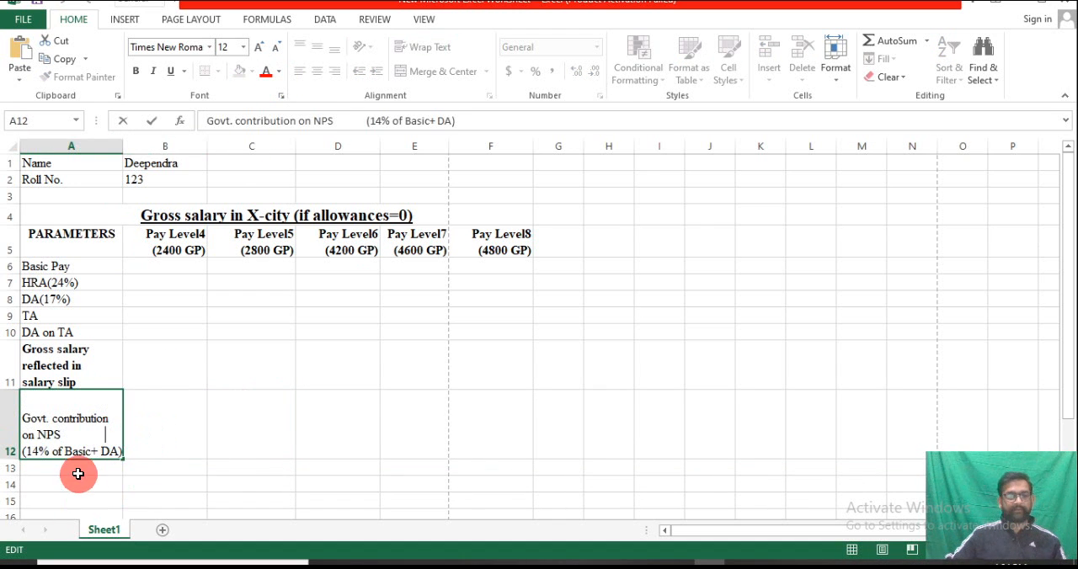
{"action": "left_click", "coordinate": [147, 428]}
Align the Govt. contribution label in A12 to the top of its cell
{"action": "left_click", "coordinate": [71, 426]}
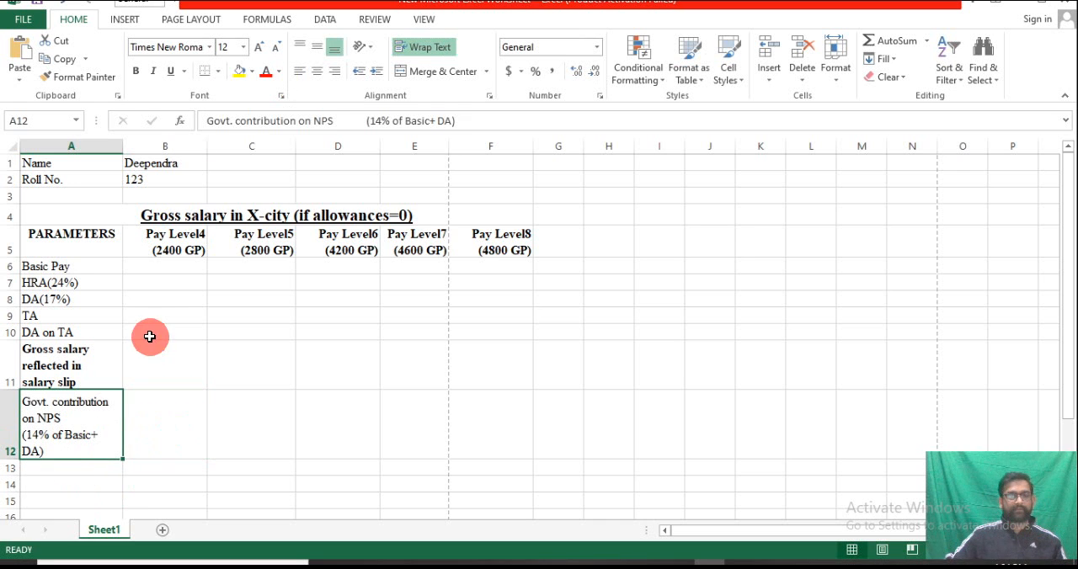
{"action": "left_click", "coordinate": [301, 48]}
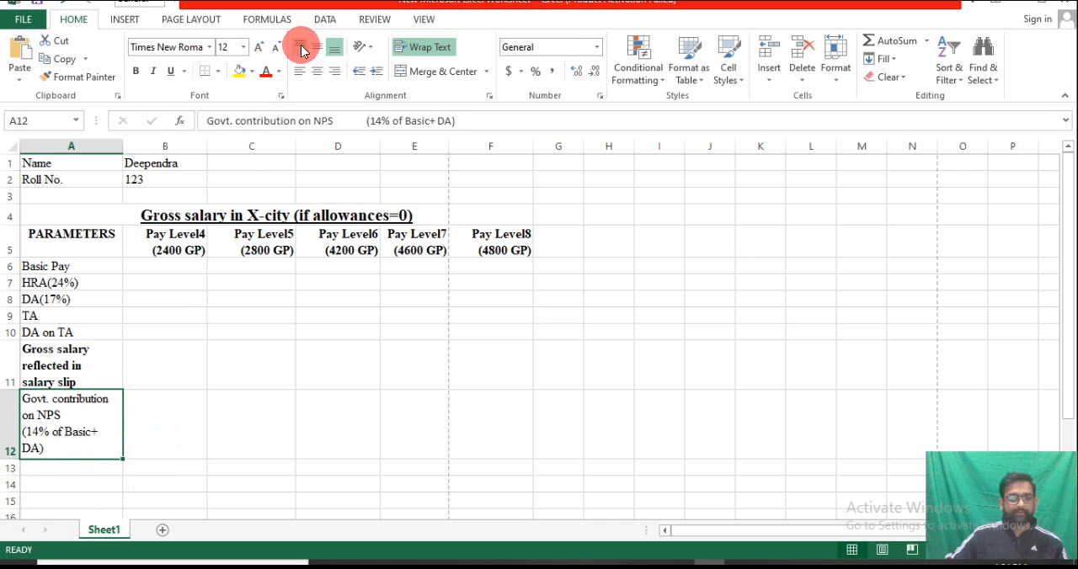
Add the row label "Actual Gross salary" in A13 below the Govt. contribution label
{"action": "double_click", "coordinate": [112, 431]}
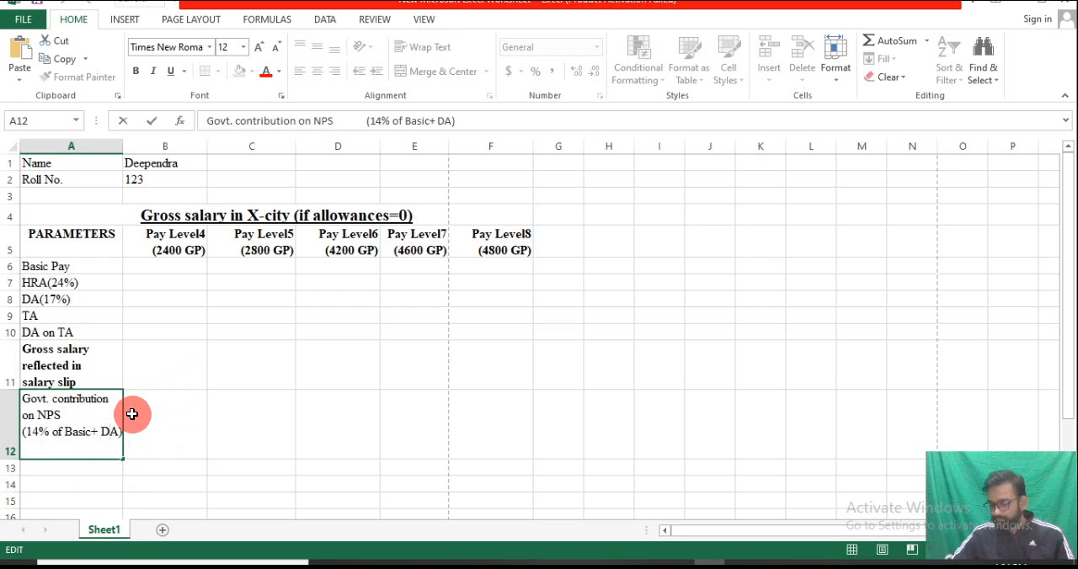
{"action": "left_click", "coordinate": [9, 454]}
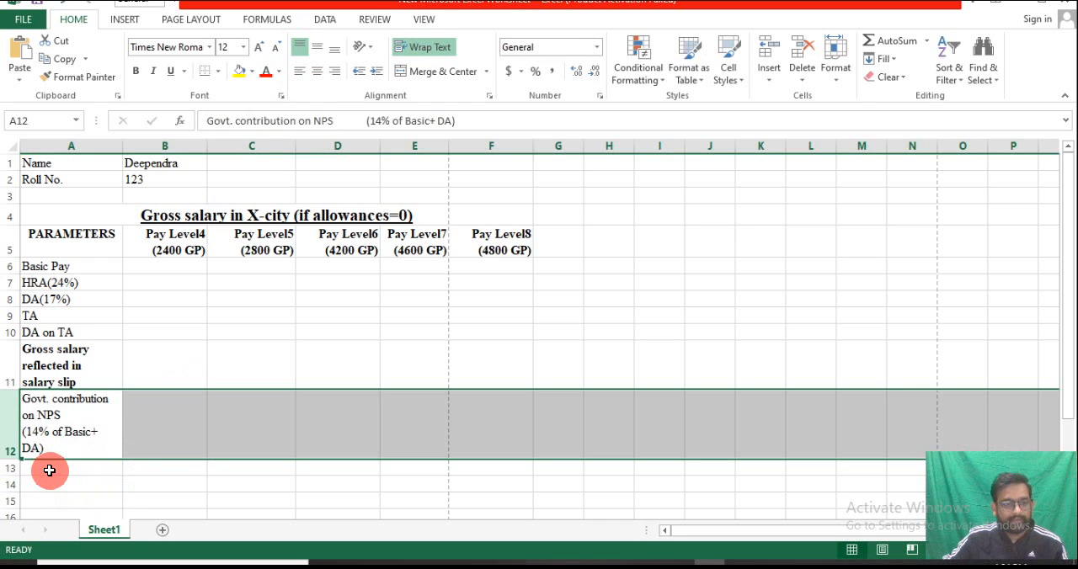
{"action": "left_click", "coordinate": [50, 471]}
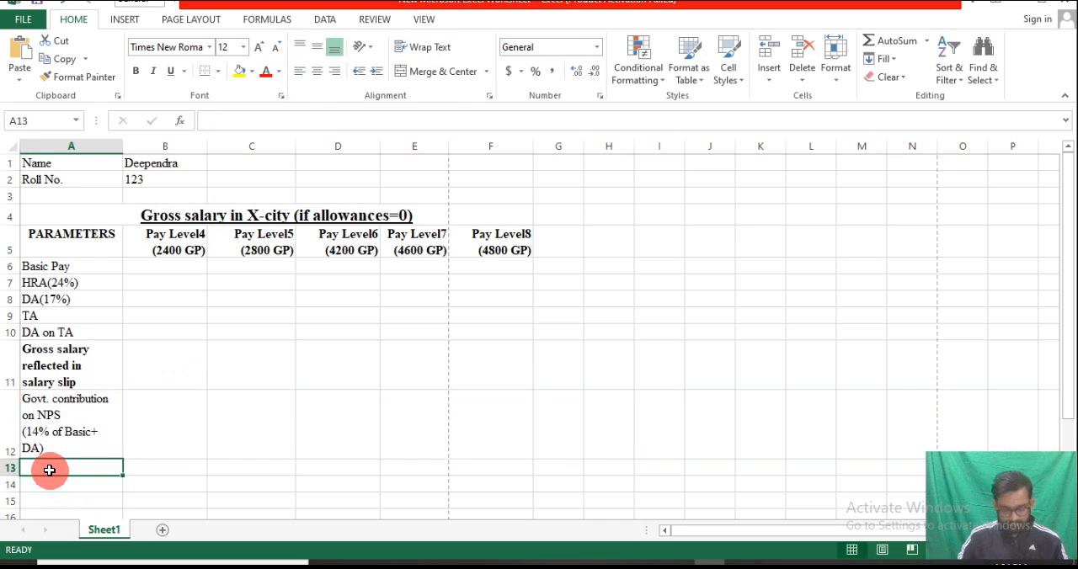
{"action": "type", "text": "Actual Gross salary"}
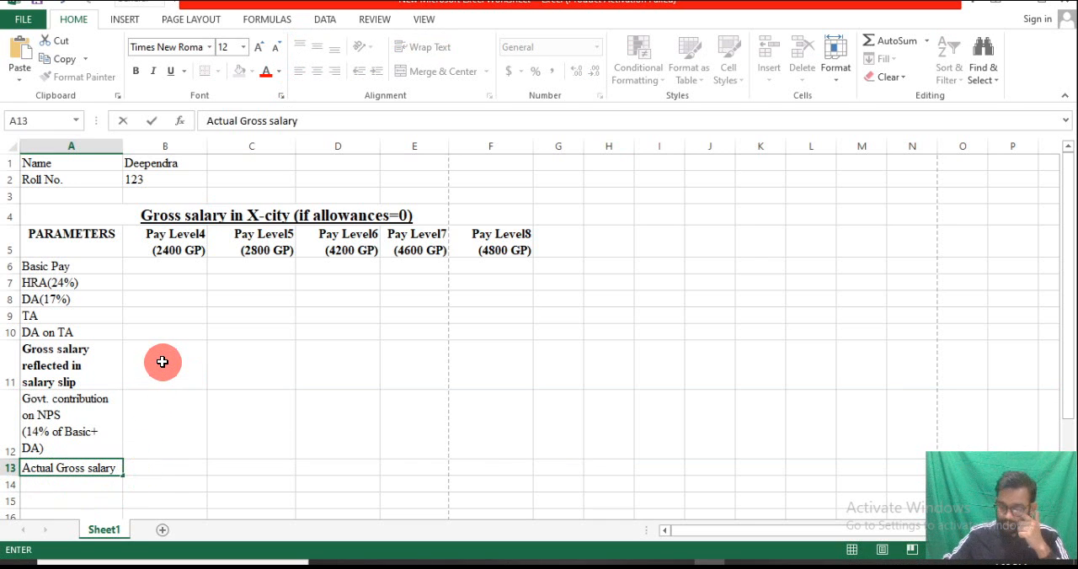
{"action": "left_click", "coordinate": [160, 263]}
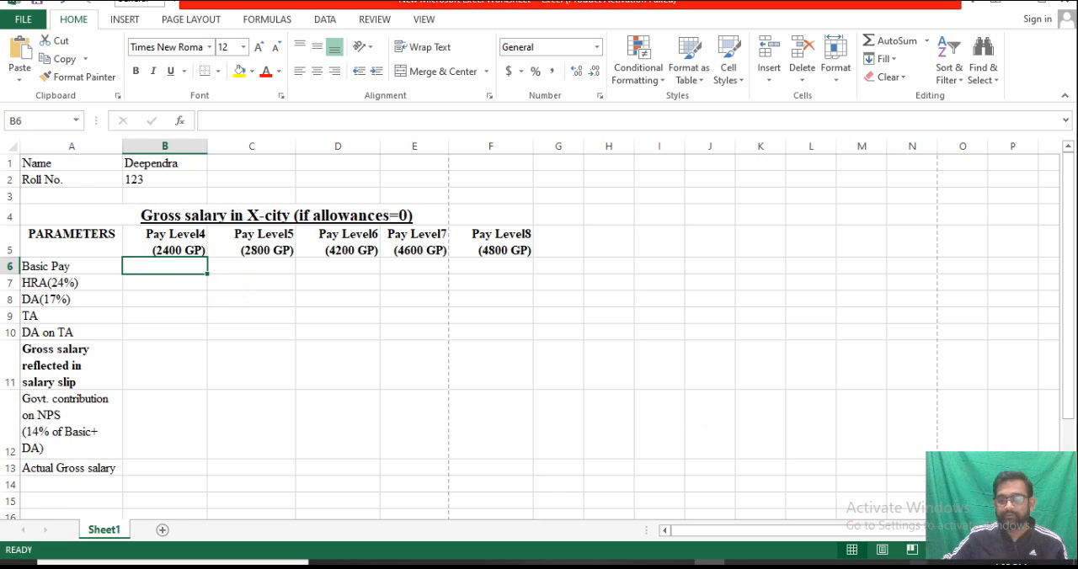
{"action": "left_click", "coordinate": [724, 567]}
{"action": "left_click", "coordinate": [116, 395]}
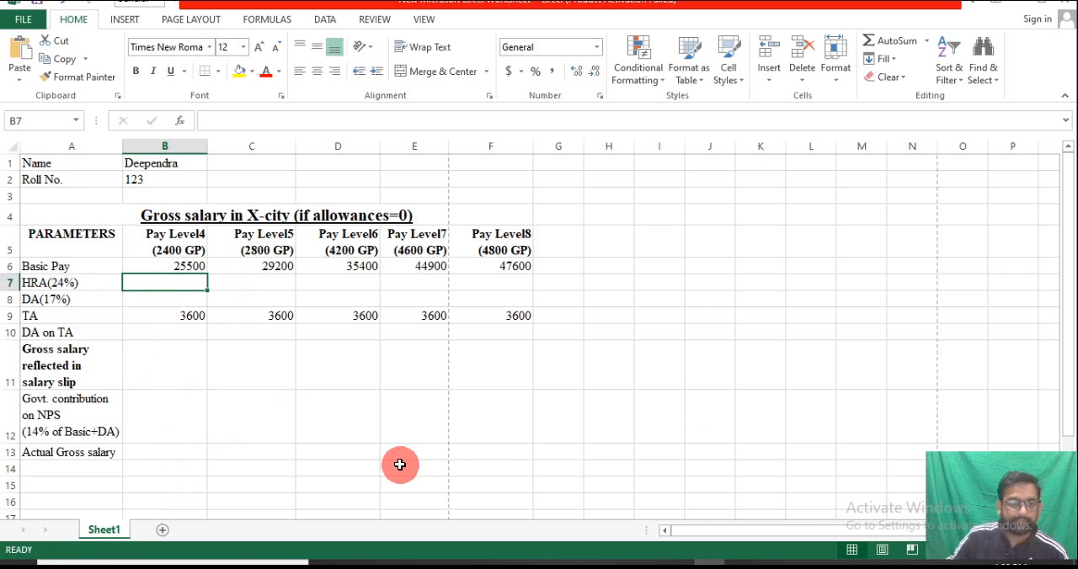
Fill the HRA and DA cells B7:F8 with Blue, Accent 1, Lighter 80%
{"action": "left_click_drag", "start_coordinate": [168, 283], "coordinate": [481, 300]}
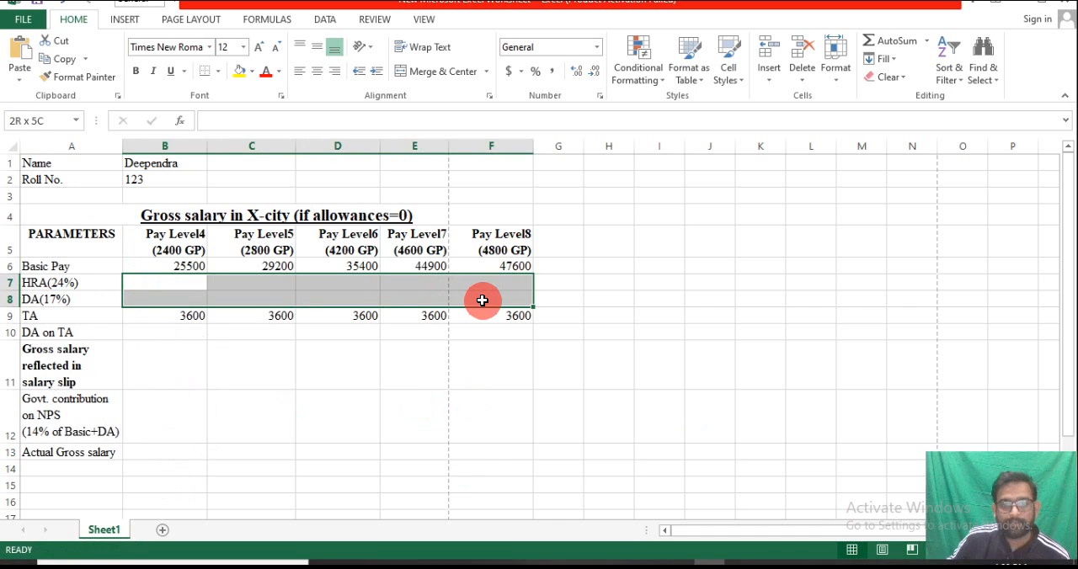
{"action": "left_click", "coordinate": [251, 72]}
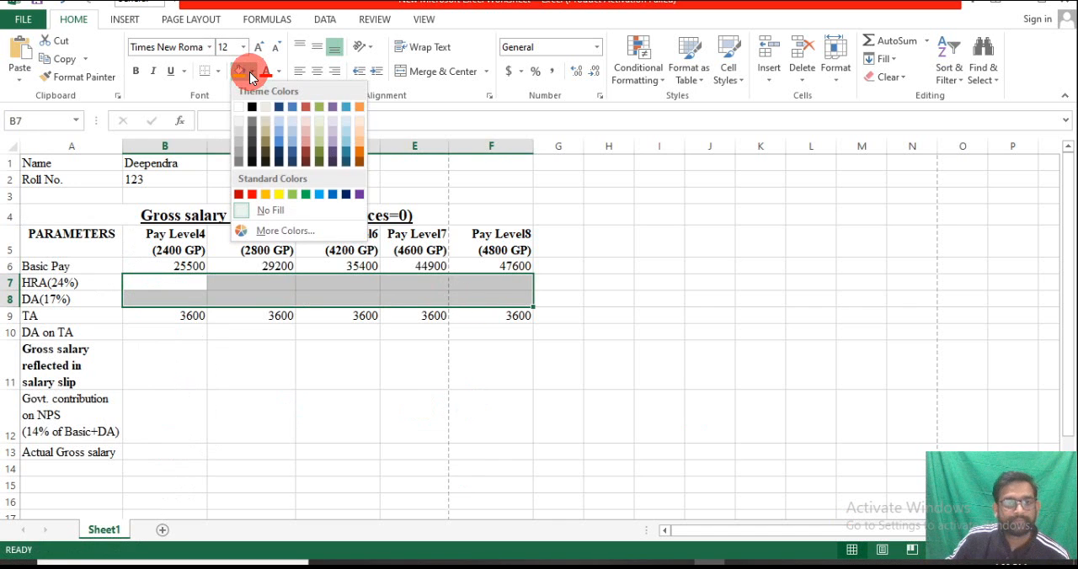
{"action": "left_click", "coordinate": [292, 121]}
Fill the cells B10:F13, from the DA on TA row to the Actual Gross salary row, with a light blue colour
{"action": "left_click", "coordinate": [145, 334]}
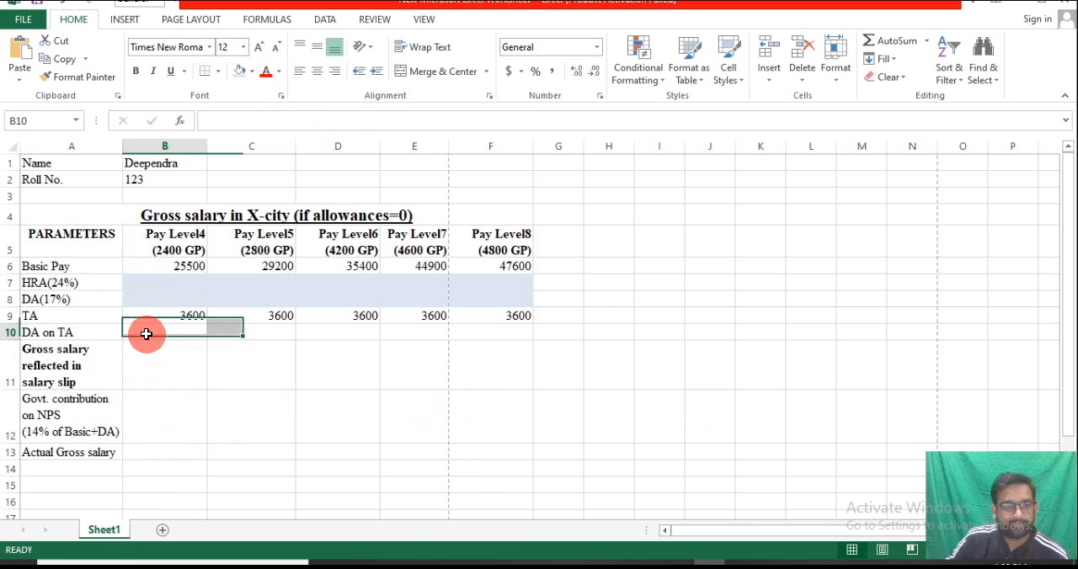
{"action": "double_click", "coordinate": [159, 336]}
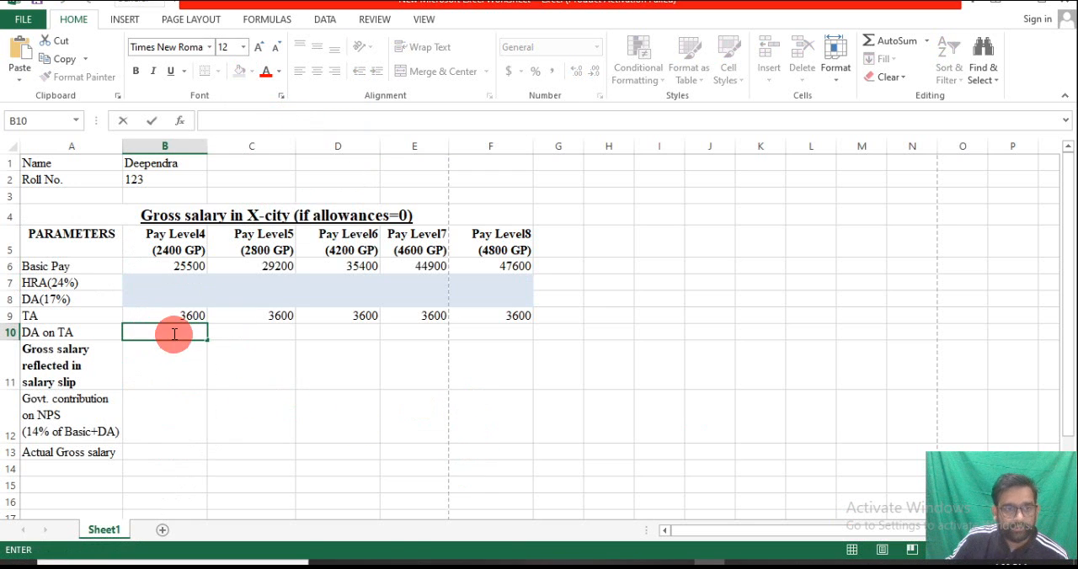
{"action": "left_click_drag", "start_coordinate": [175, 337], "coordinate": [505, 453]}
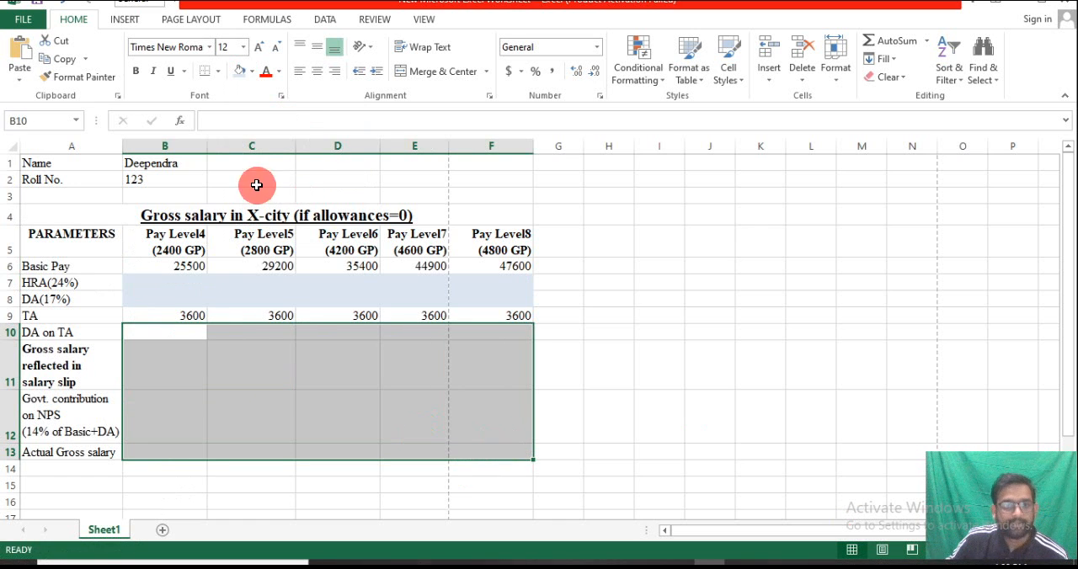
{"action": "left_click", "coordinate": [251, 71]}
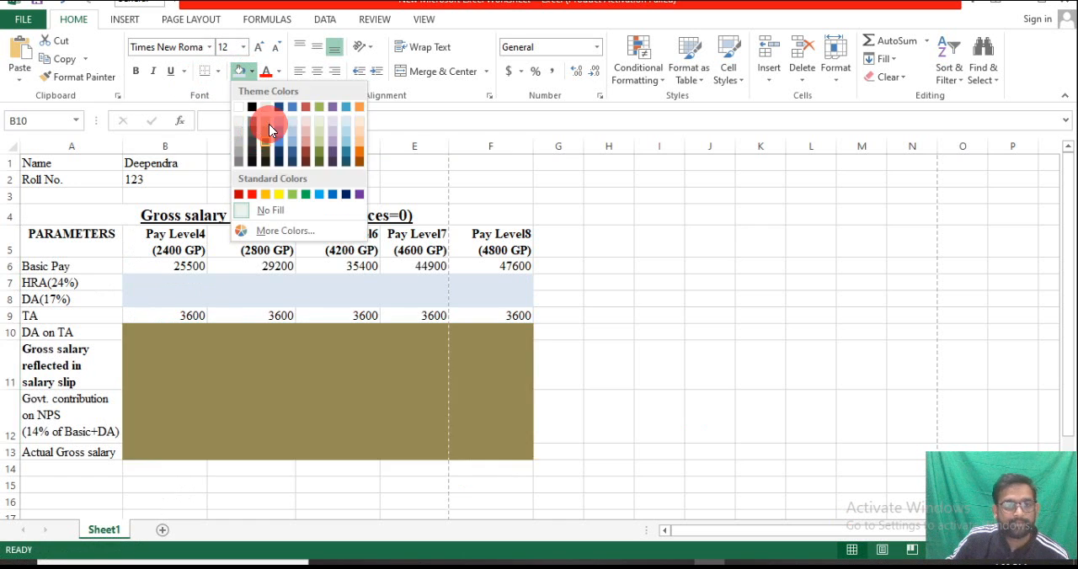
{"action": "left_click", "coordinate": [278, 121]}
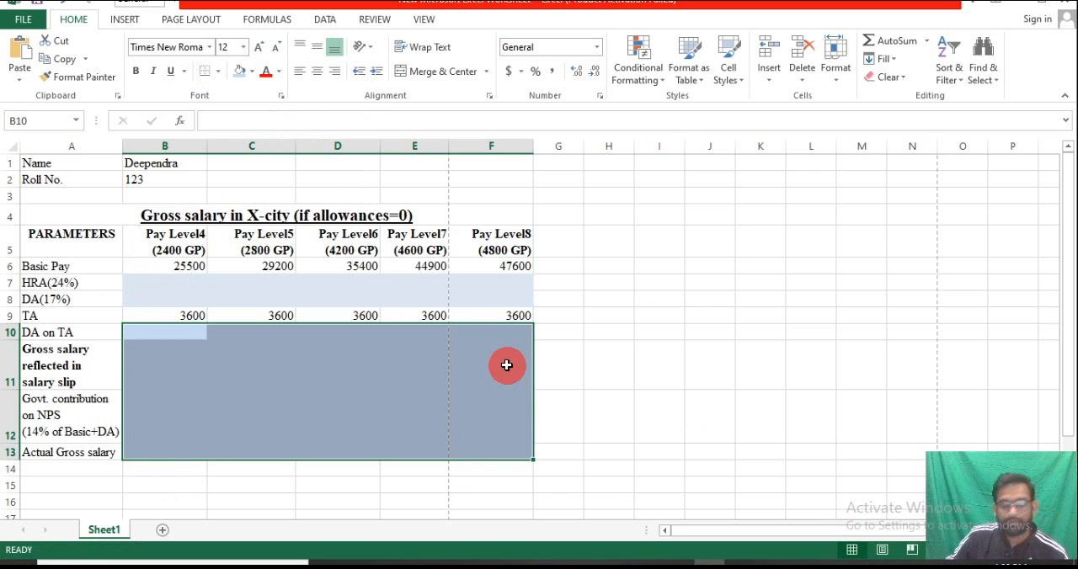
Apply all borders to the whole salary table in A5:F13
{"action": "left_click", "coordinate": [60, 252]}
{"action": "left_click_drag", "start_coordinate": [61, 253], "coordinate": [495, 450]}
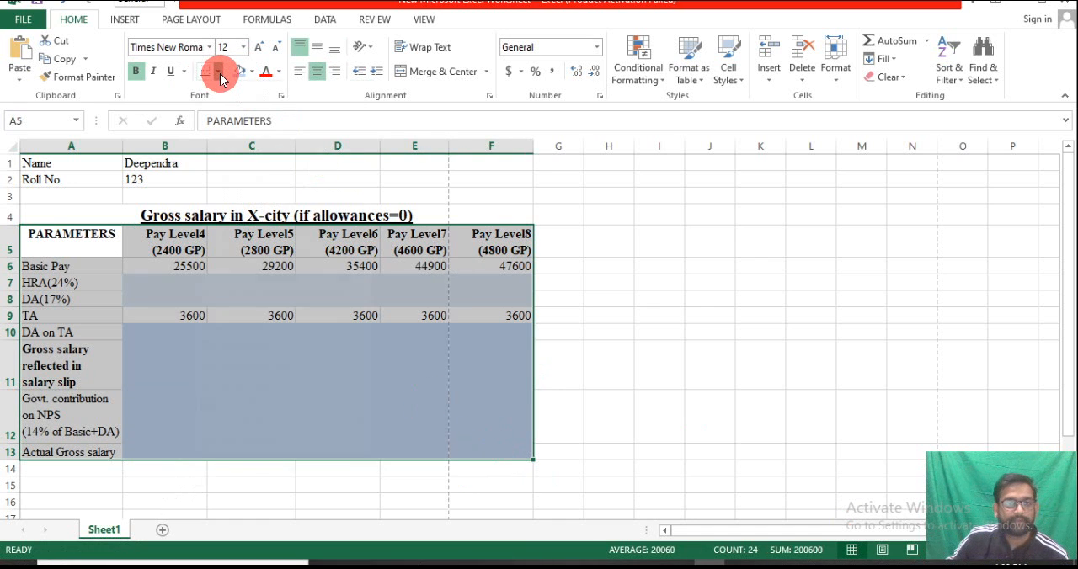
{"action": "left_click", "coordinate": [220, 79]}
{"action": "left_click", "coordinate": [235, 206]}
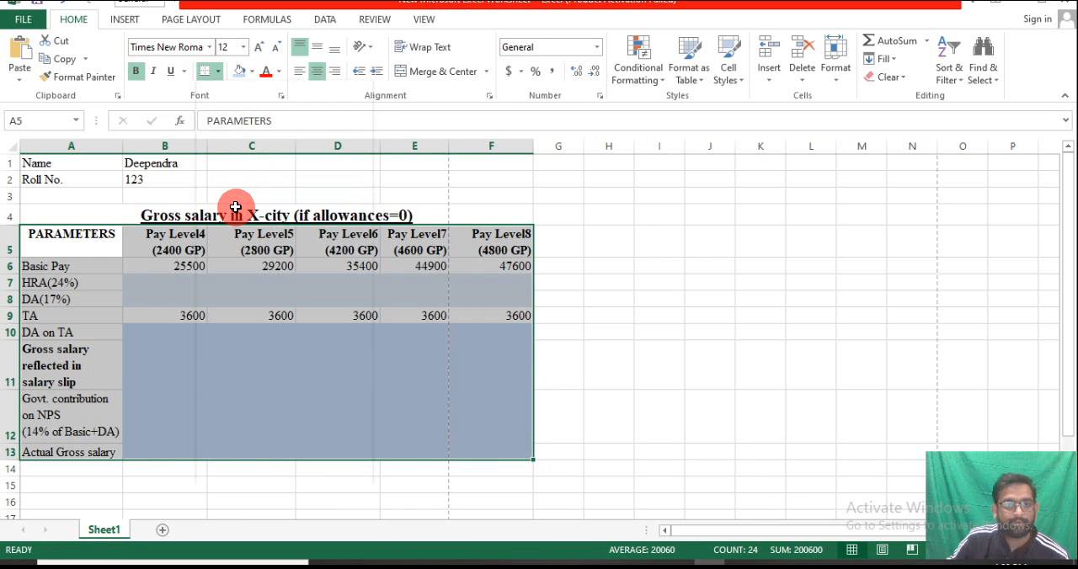
{"action": "left_click", "coordinate": [199, 349]}
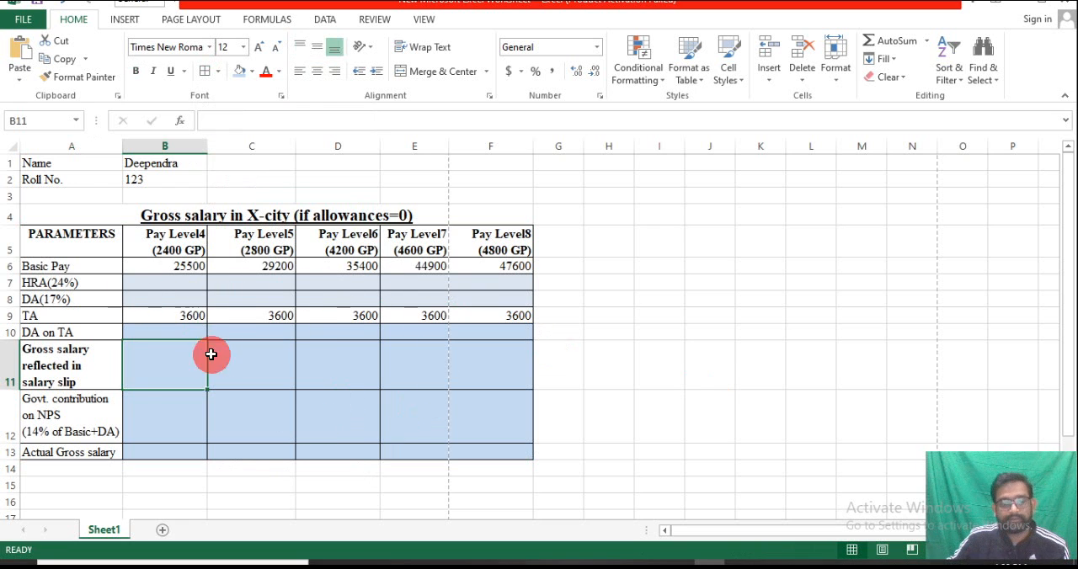
{"action": "left_click", "coordinate": [188, 282]}
{"action": "type", "text": "="}
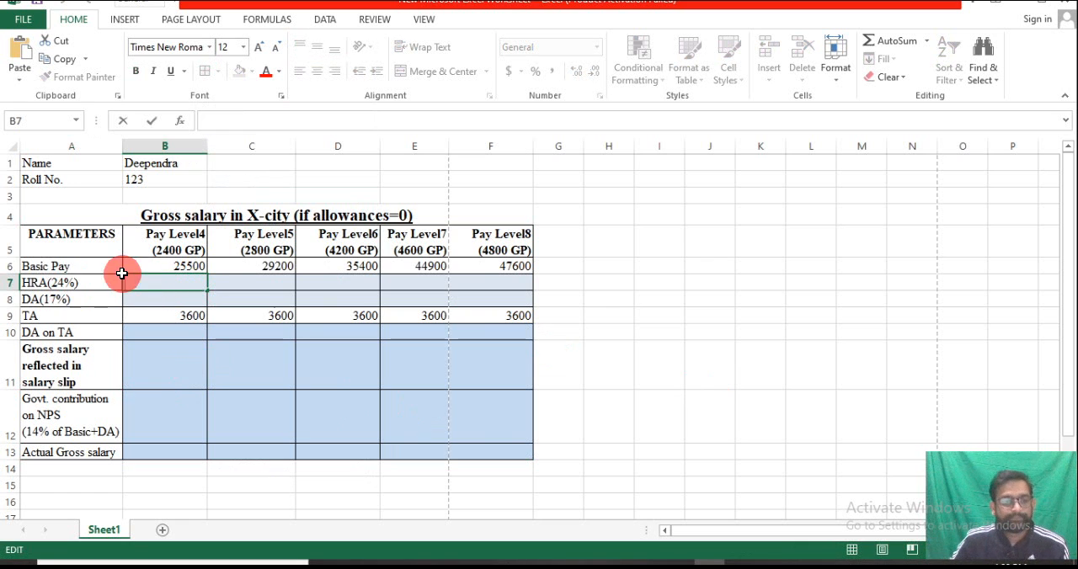
{"action": "left_click", "coordinate": [203, 267]}
Calculate HRA in B7 with the formula =B6*24/100 and copy it across to F7
{"action": "left_click", "coordinate": [179, 283]}
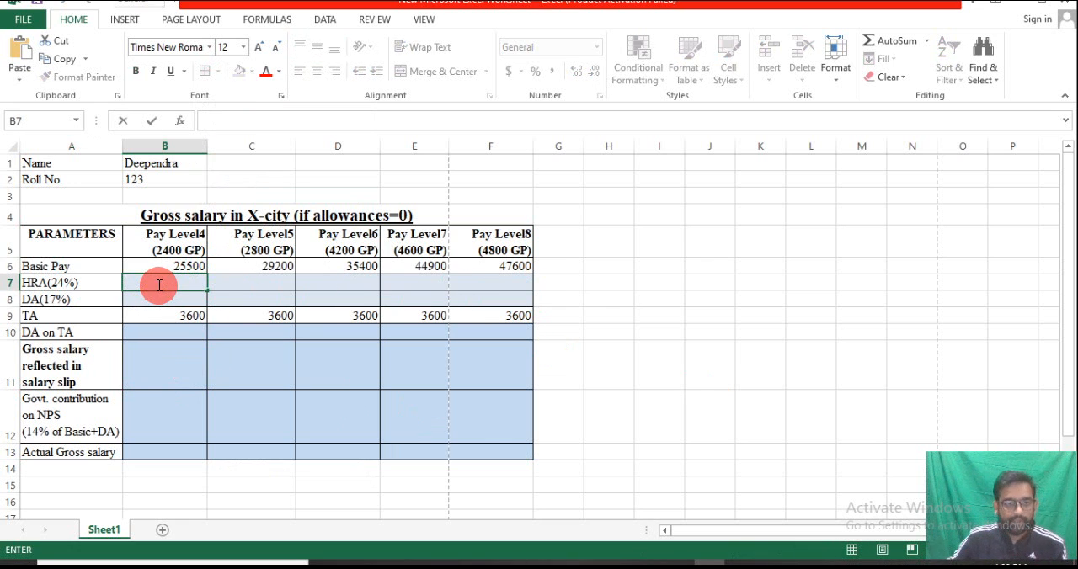
{"action": "type", "text": "="}
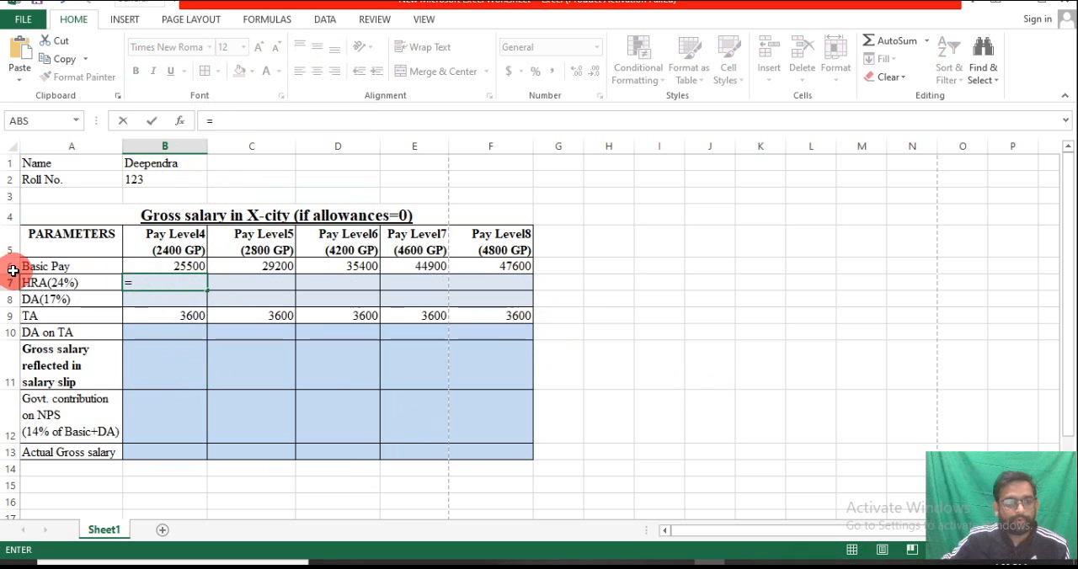
{"action": "left_click", "coordinate": [180, 266]}
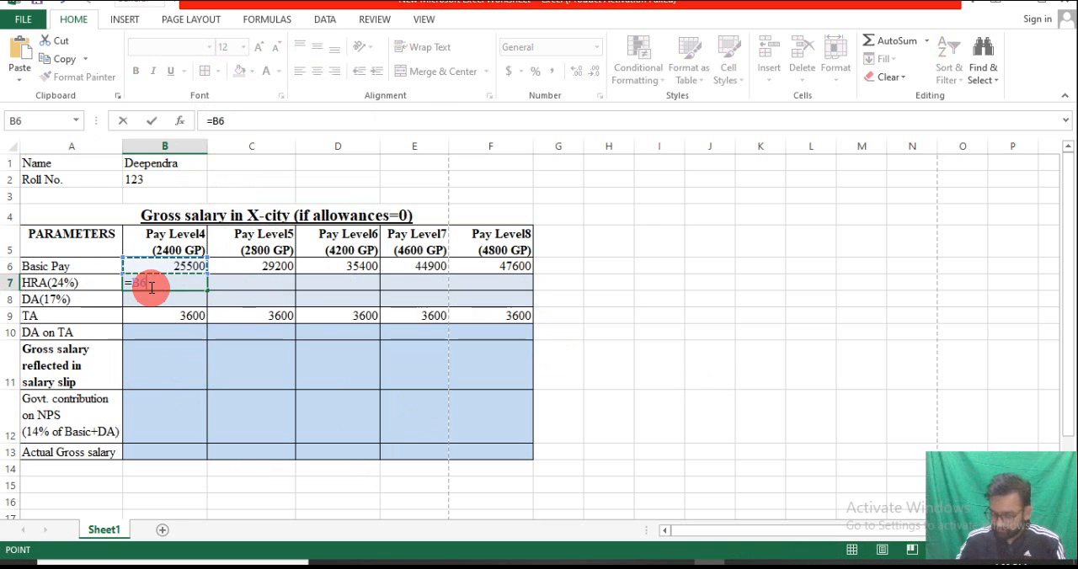
{"action": "type", "text": "*"}
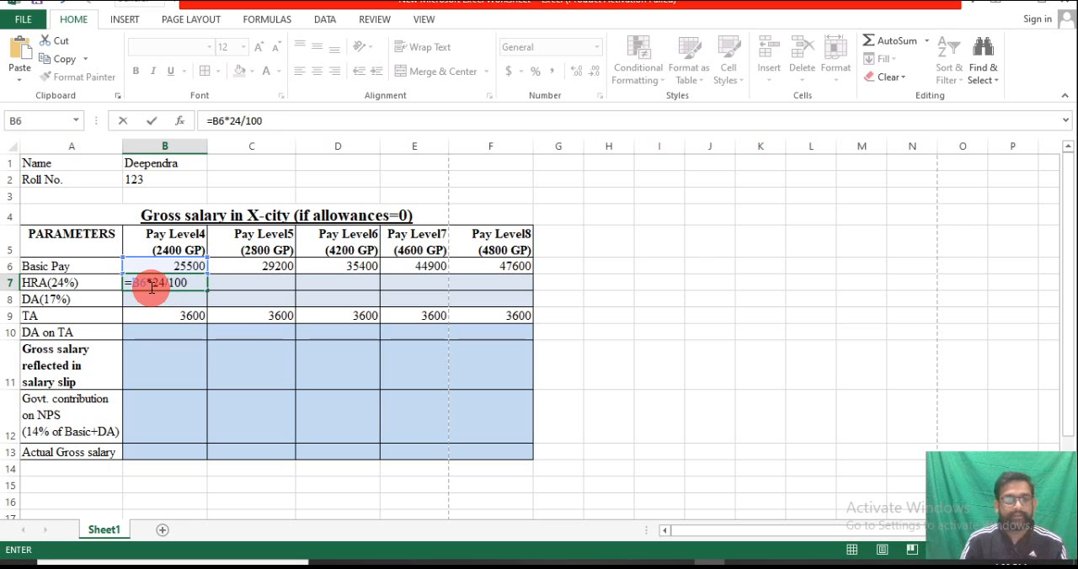
{"action": "key", "text": "Return"}
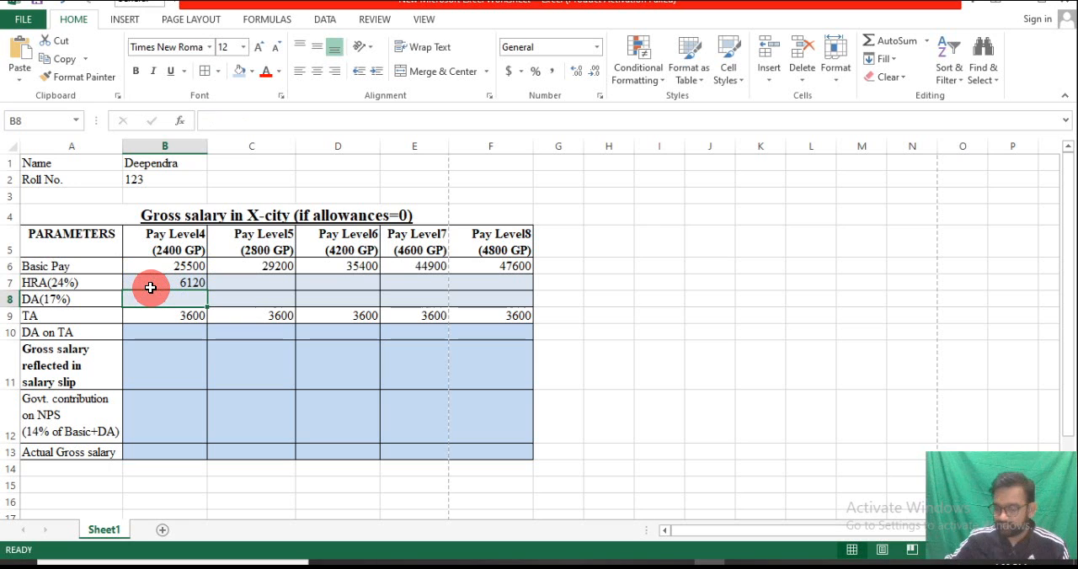
{"action": "left_click", "coordinate": [199, 285]}
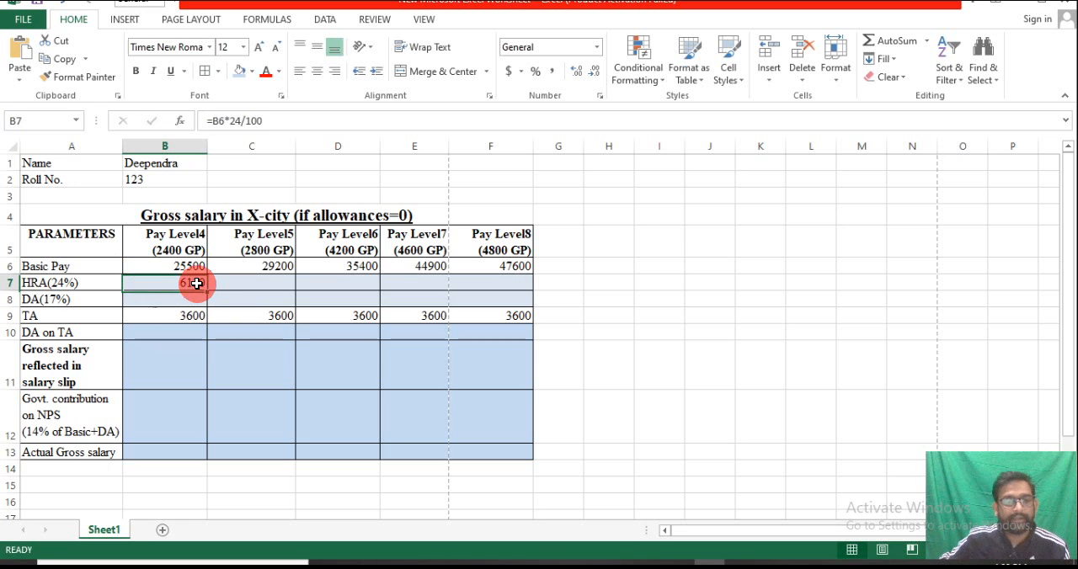
{"action": "left_click_drag", "start_coordinate": [205, 289], "coordinate": [502, 291]}
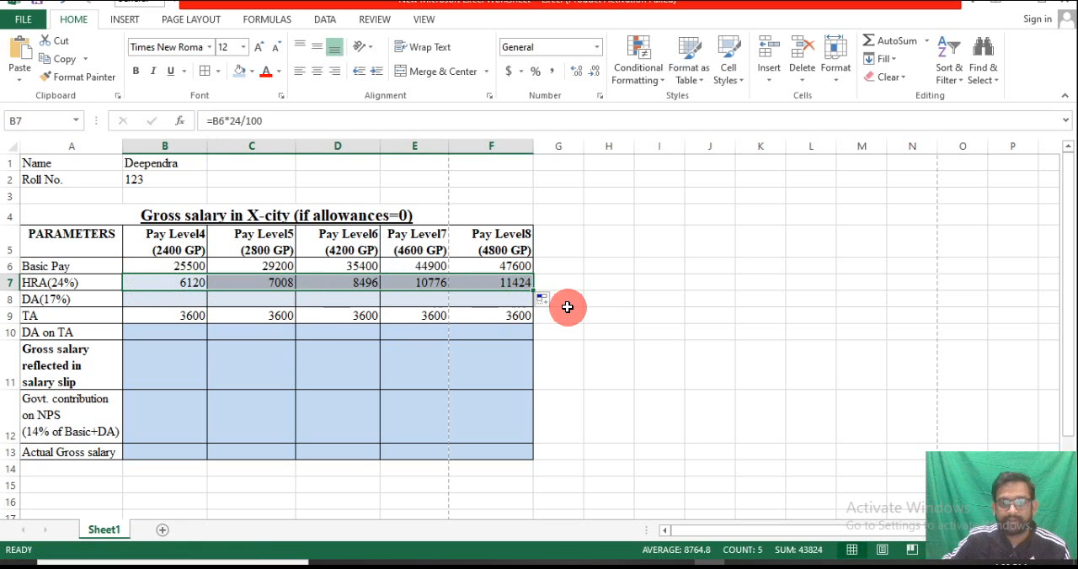
Calculate DA in B8 with the formula =B6*17/100 and copy it across to F8
{"action": "left_click", "coordinate": [176, 300]}
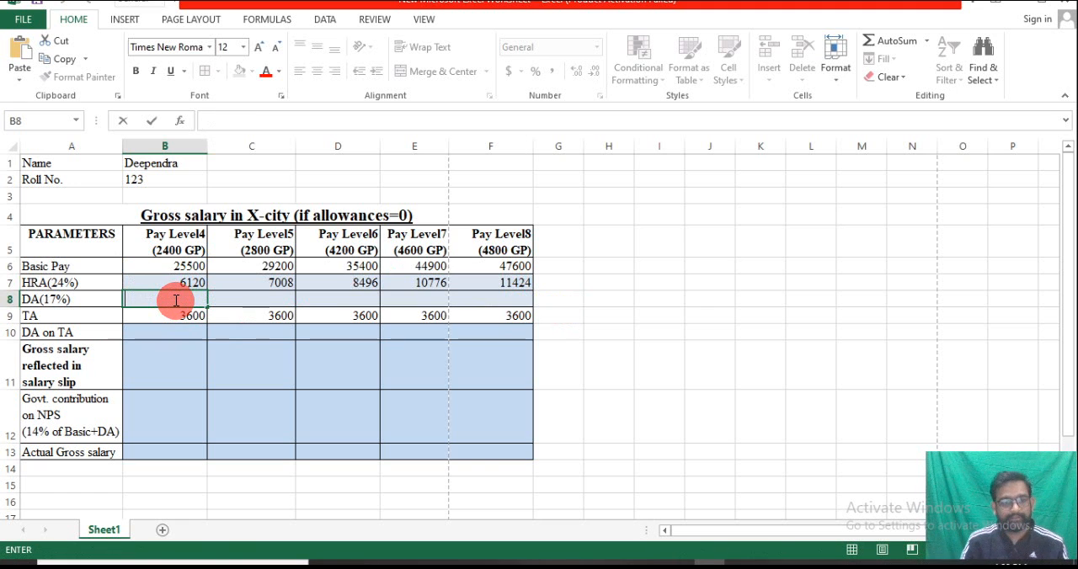
{"action": "type", "text": "="}
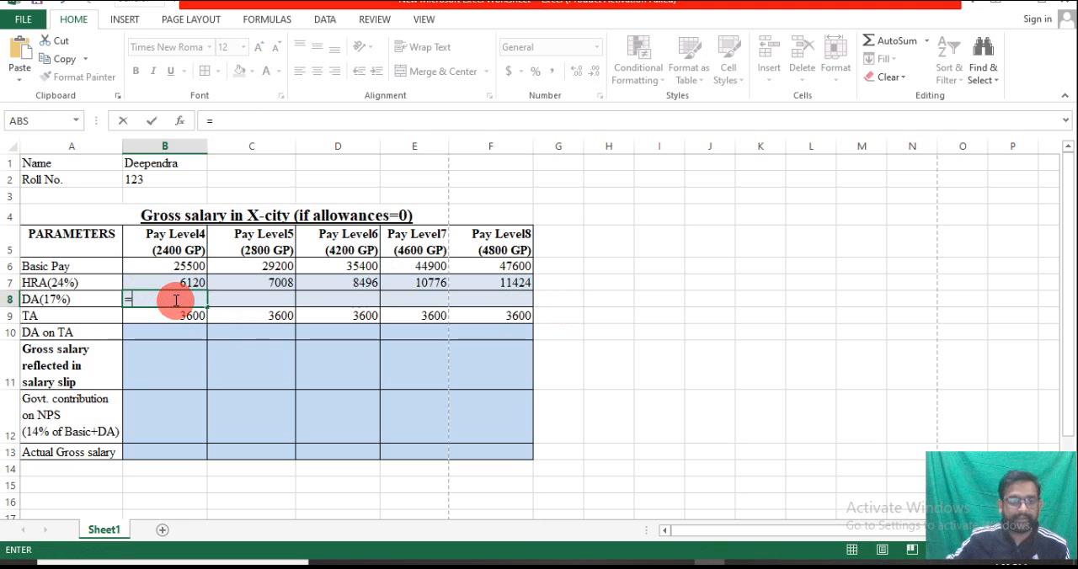
{"action": "left_click", "coordinate": [191, 266]}
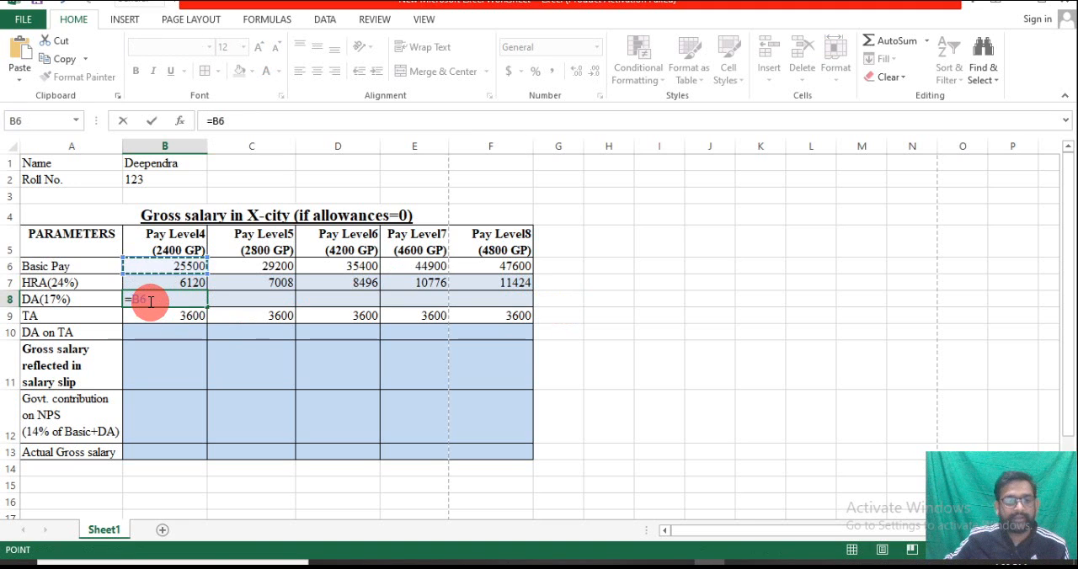
{"action": "type", "text": "*"}
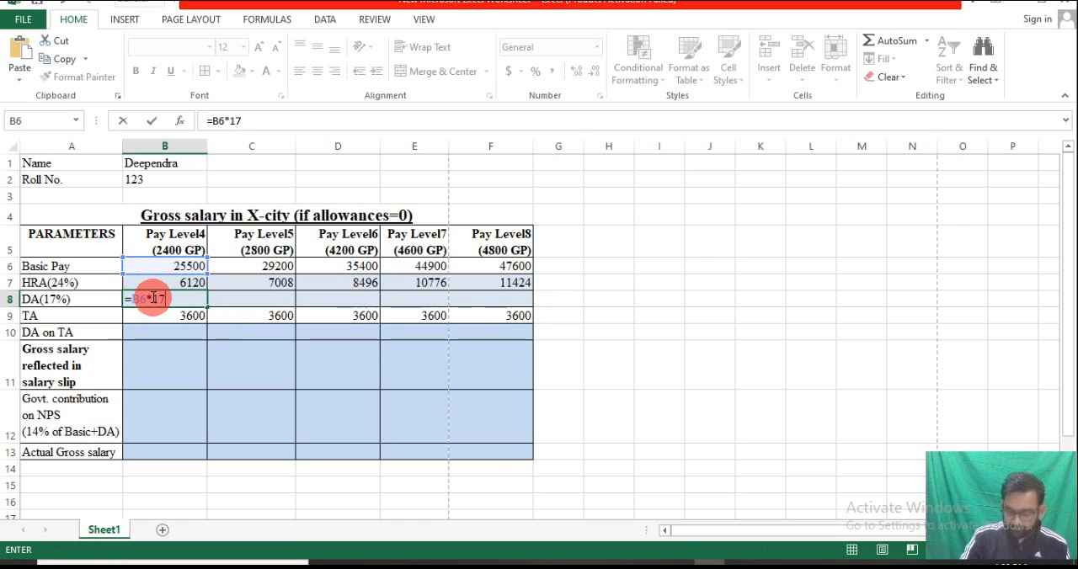
{"action": "type", "text": "17/100"}
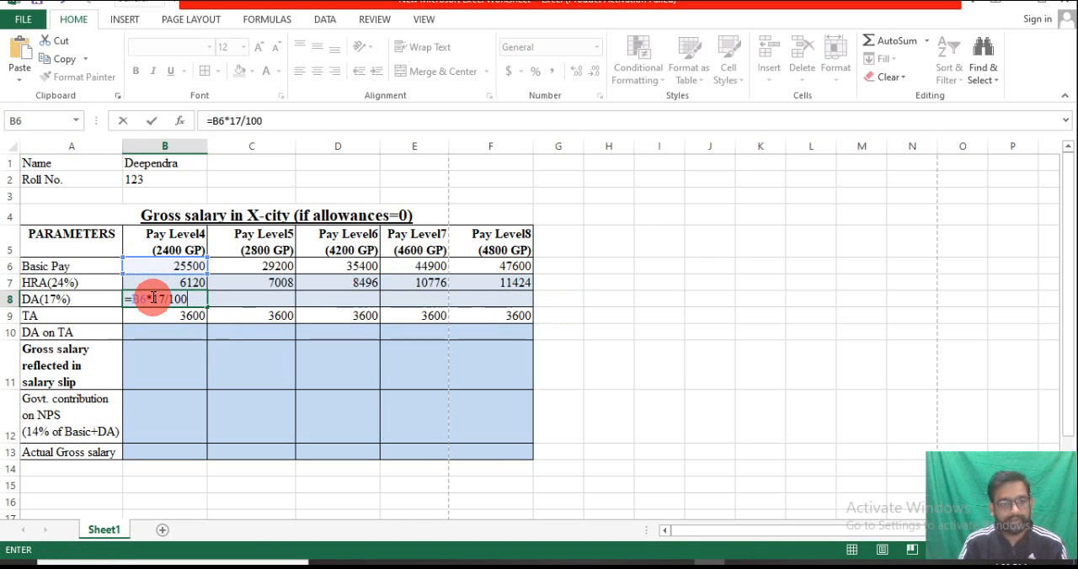
{"action": "key", "text": "Return"}
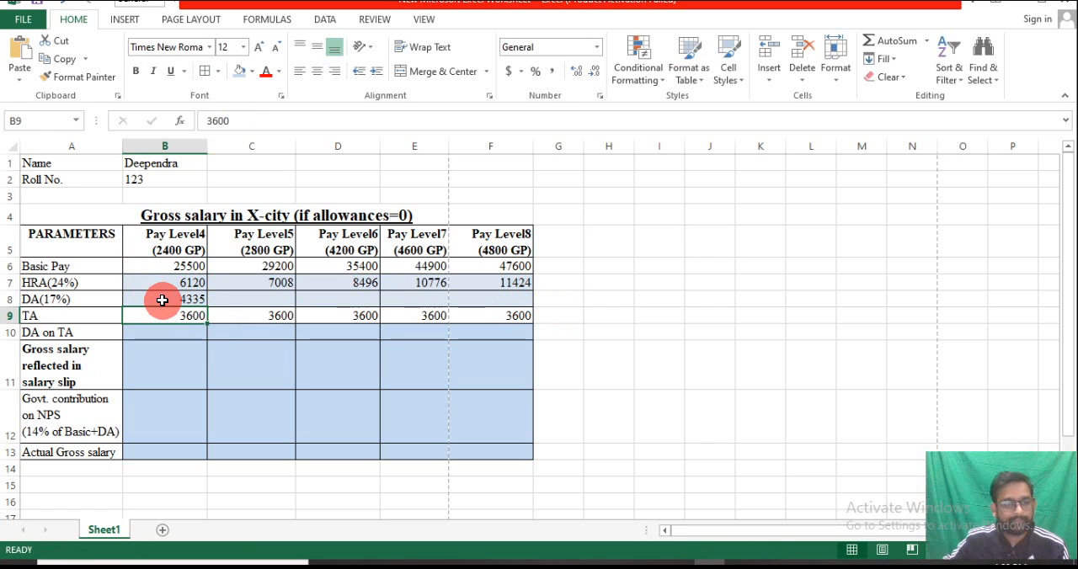
{"action": "left_click", "coordinate": [162, 300]}
{"action": "left_click_drag", "start_coordinate": [206, 305], "coordinate": [519, 305]}
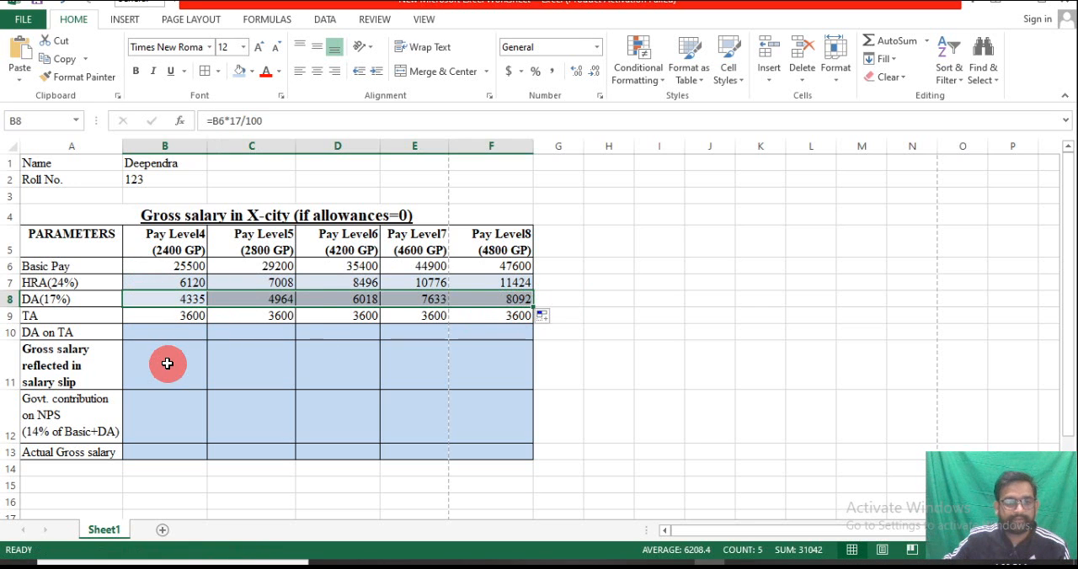
{"action": "double_click", "coordinate": [169, 334]}
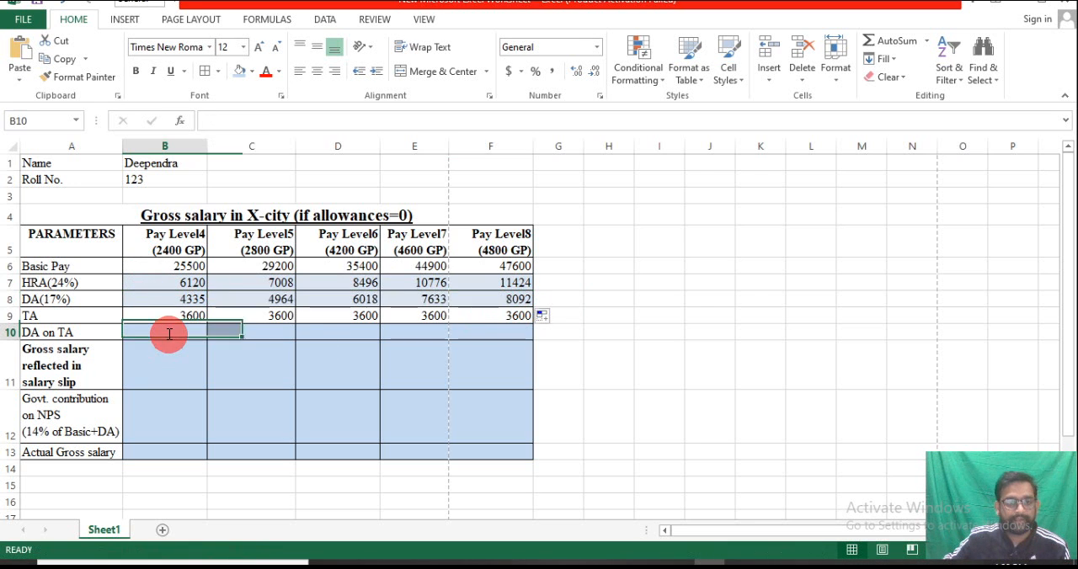
{"action": "left_click", "coordinate": [31, 340]}
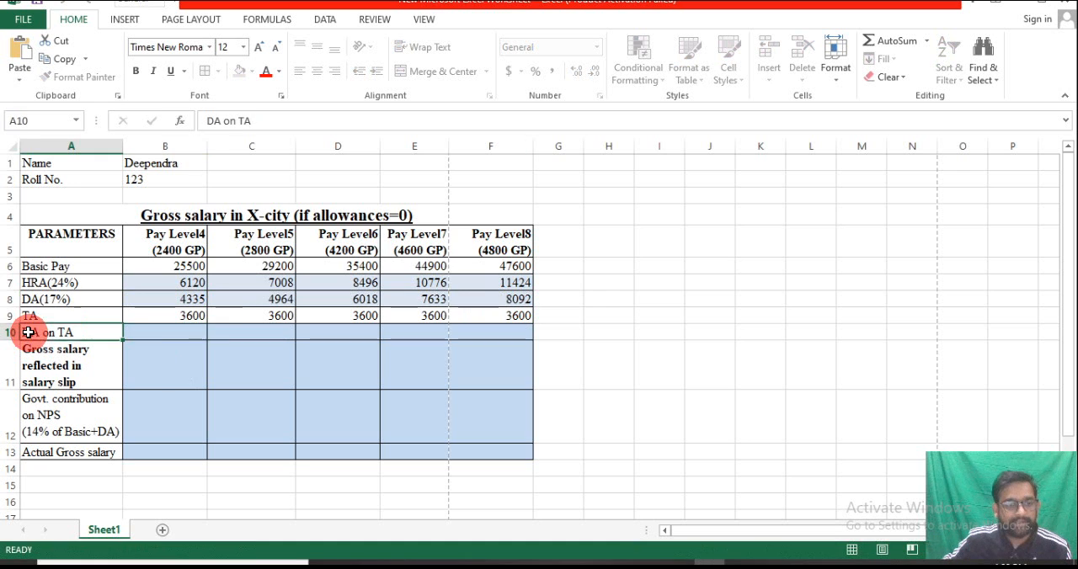
{"action": "left_click", "coordinate": [195, 320]}
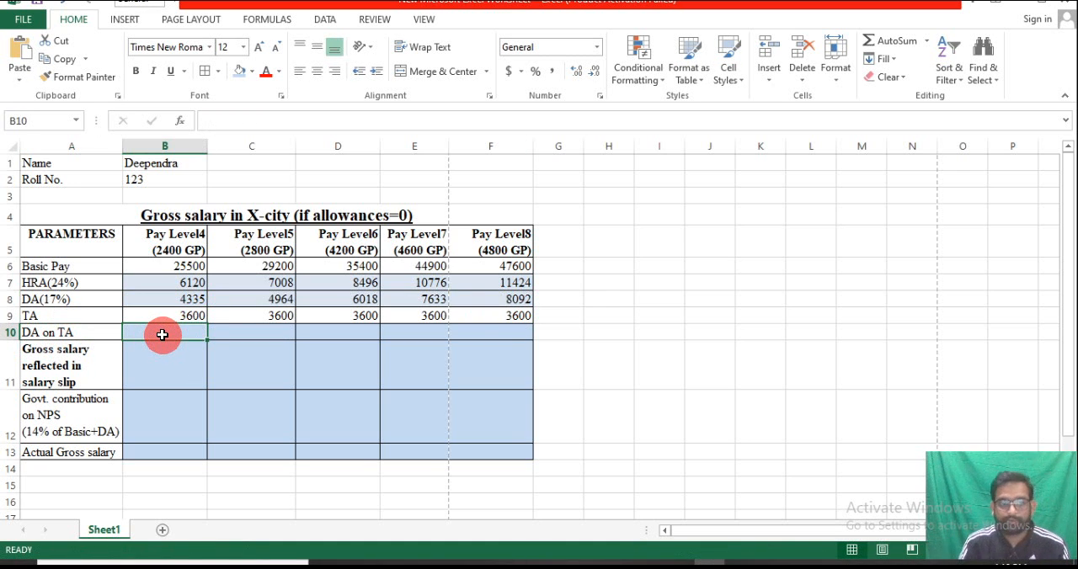
{"action": "left_click", "coordinate": [60, 300]}
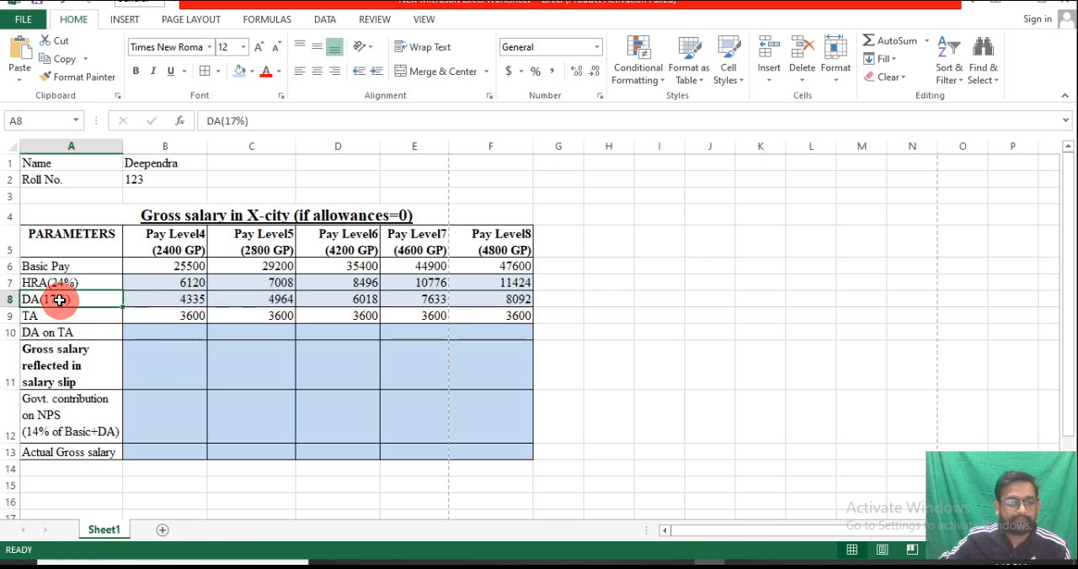
{"action": "left_click", "coordinate": [182, 317]}
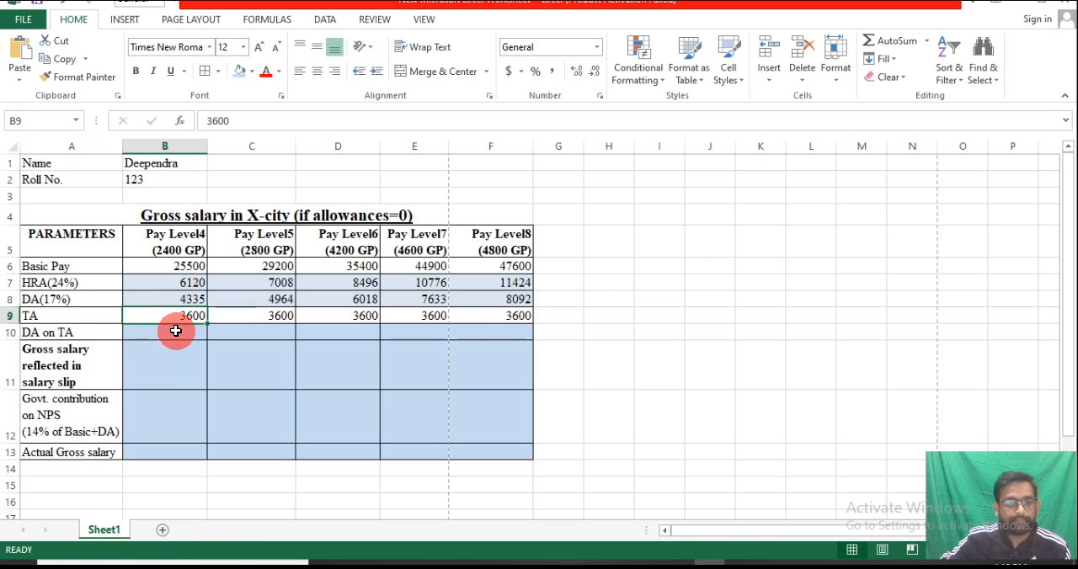
Calculate DA on TA in B10 with the formula =B9*17/100 and copy it across to F10
{"action": "left_click", "coordinate": [175, 331]}
{"action": "type", "text": "="}
{"action": "left_click", "coordinate": [172, 314]}
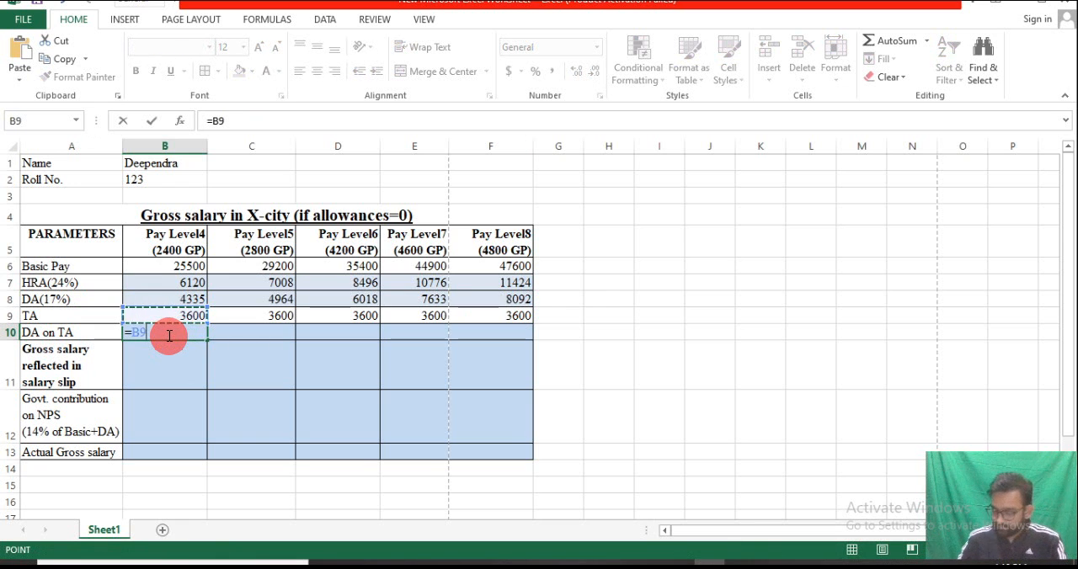
{"action": "type", "text": "*"}
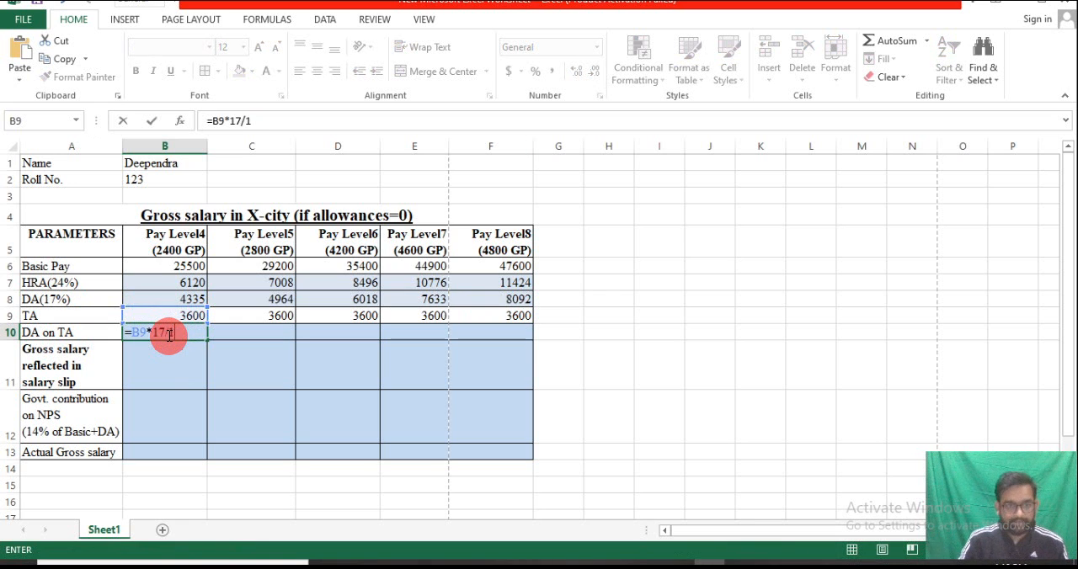
{"action": "type", "text": "17/100"}
{"action": "key", "text": "Return"}
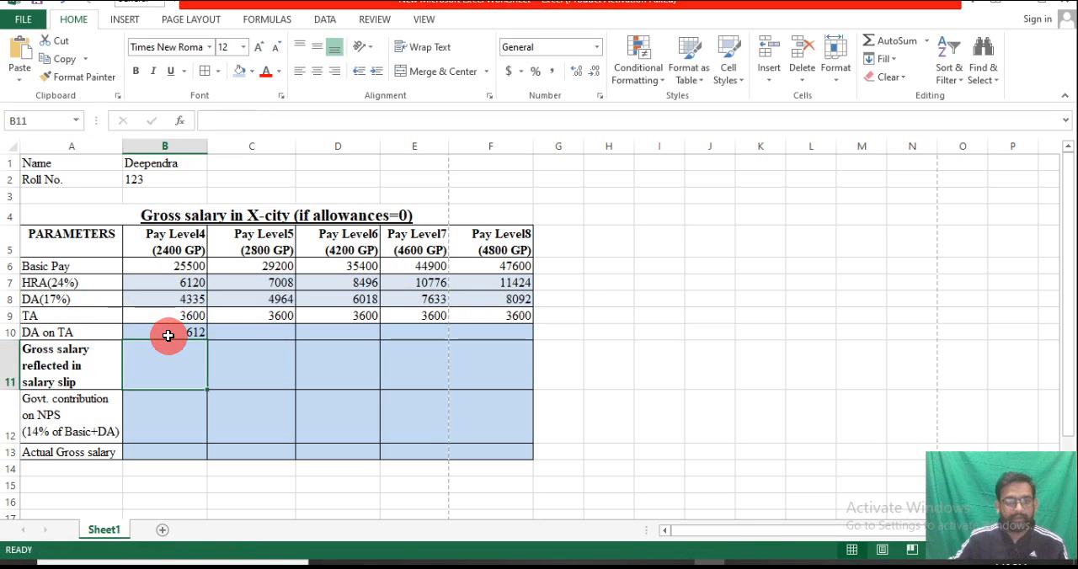
{"action": "left_click", "coordinate": [168, 334]}
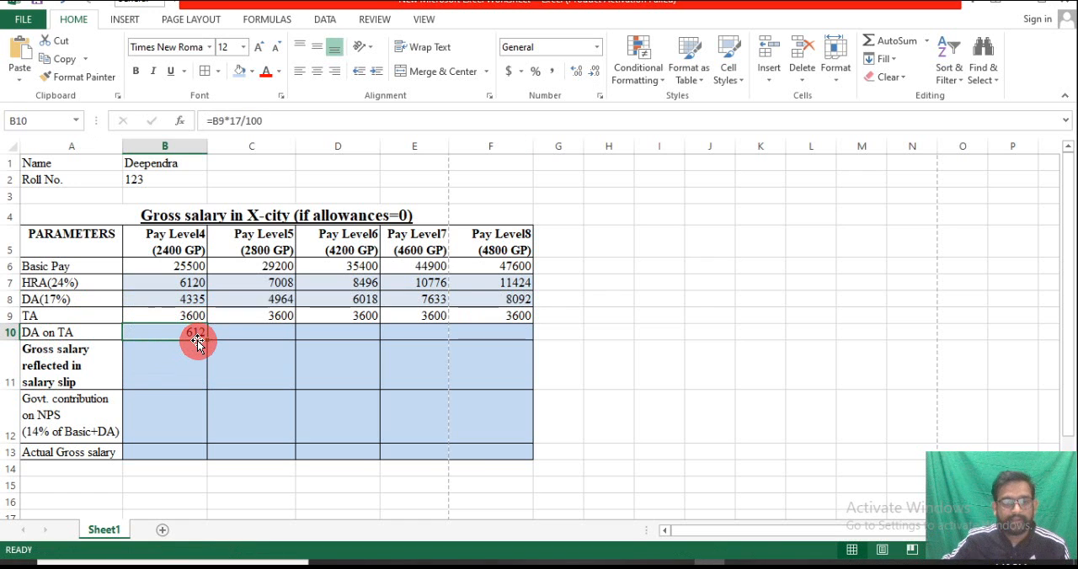
{"action": "left_click_drag", "start_coordinate": [207, 341], "coordinate": [506, 337]}
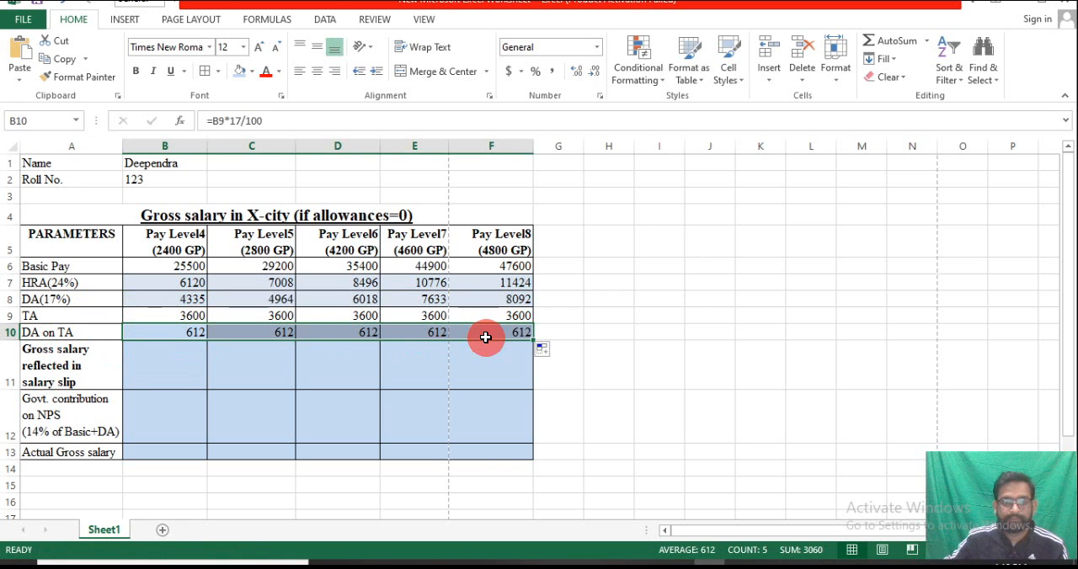
Calculate the gross salary reflected in the salary slip in B11 with the formula =SUM(B6:B10)
{"action": "left_click", "coordinate": [189, 318]}
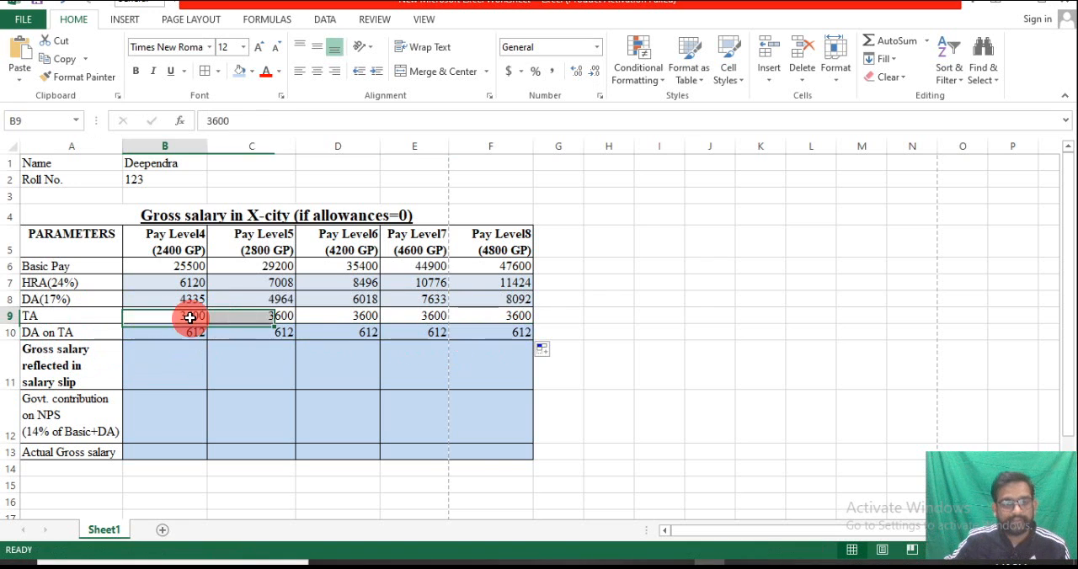
{"action": "left_click", "coordinate": [140, 363]}
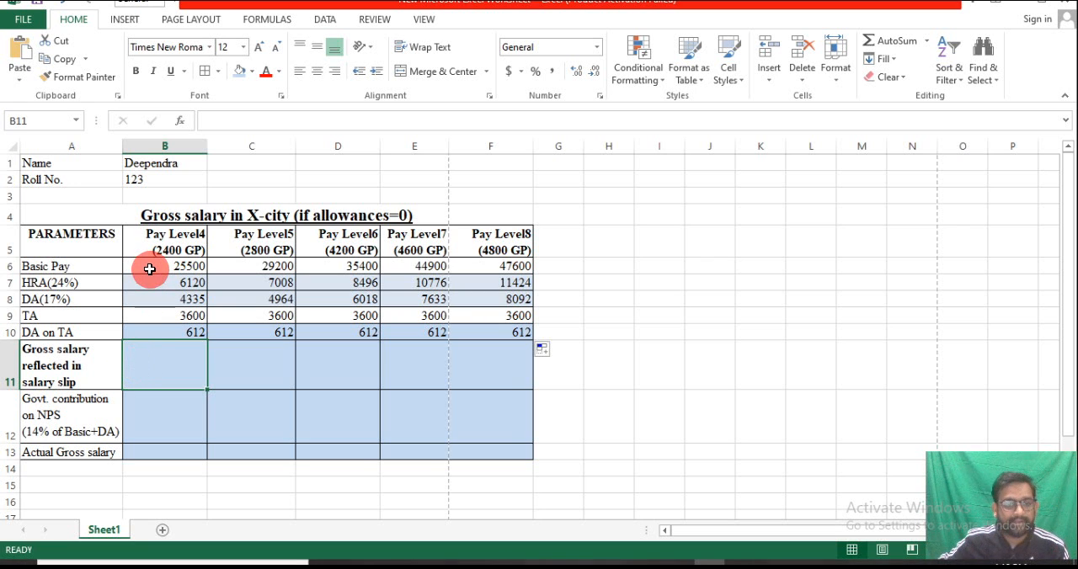
{"action": "double_click", "coordinate": [153, 365]}
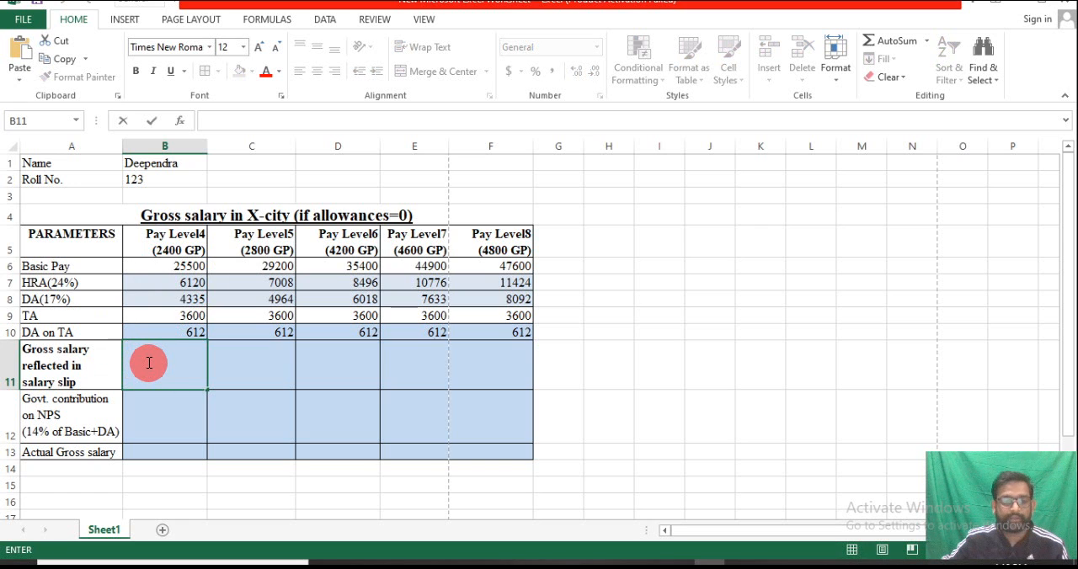
{"action": "type", "text": "="}
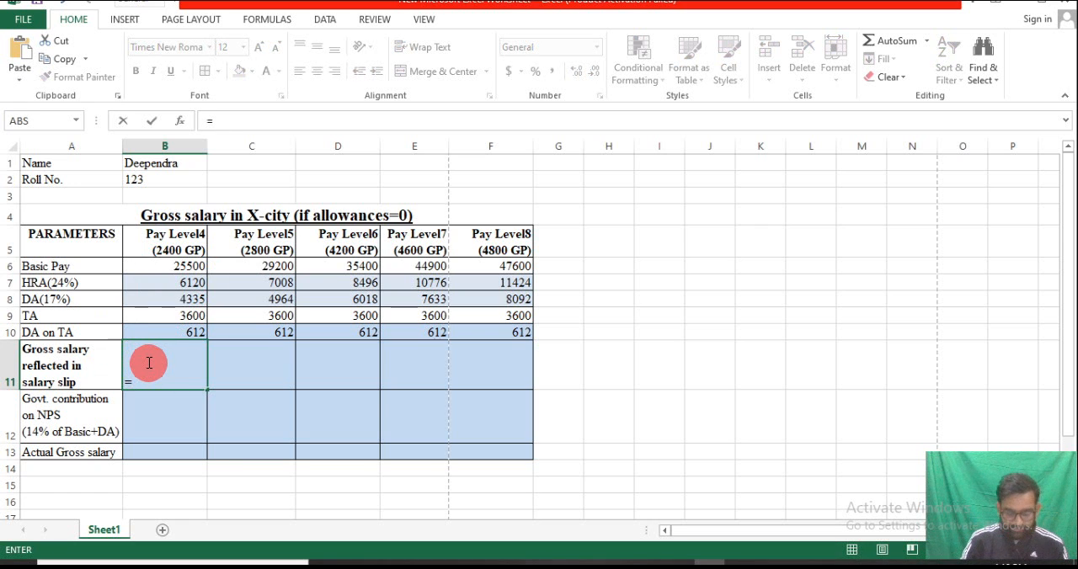
{"action": "type", "text": "sum("}
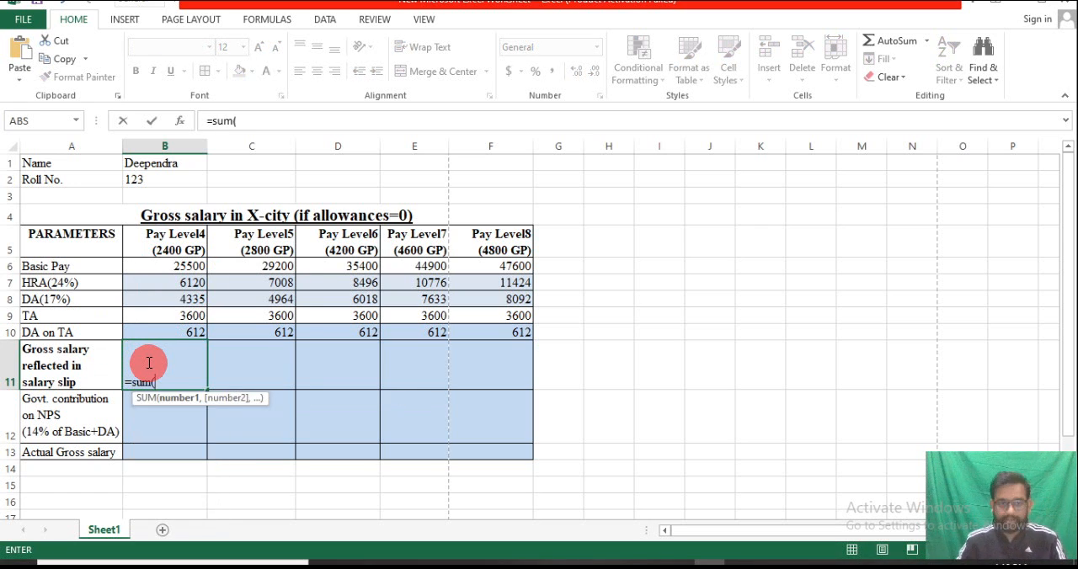
{"action": "left_click_drag", "start_coordinate": [149, 268], "coordinate": [183, 329]}
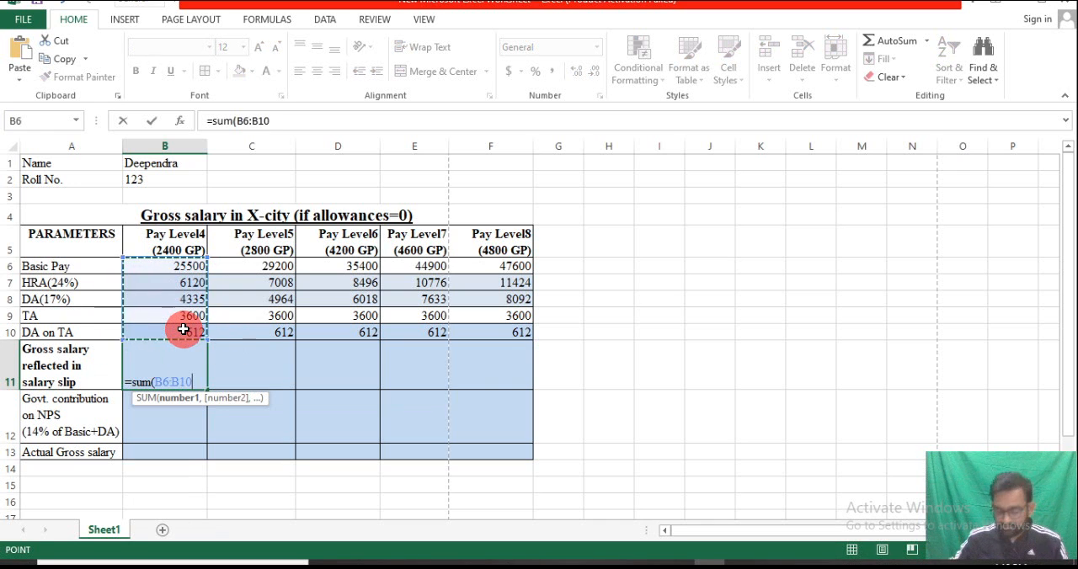
{"action": "type", "text": ")"}
{"action": "key", "text": "Return"}
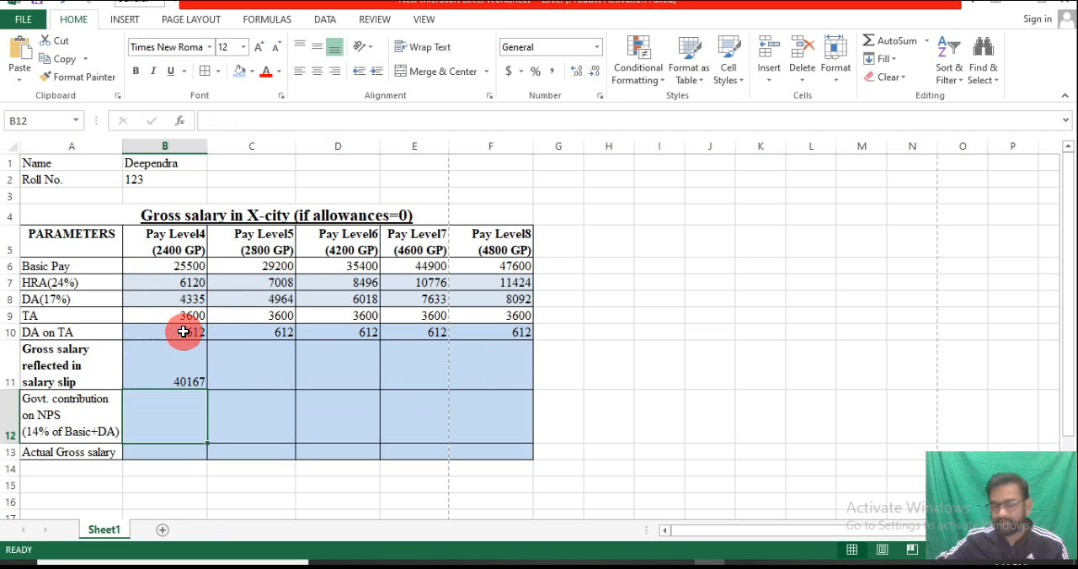
Copy the gross salary formula from B11 across to F11 and align the row's values vertically to the middle
{"action": "left_click", "coordinate": [178, 378]}
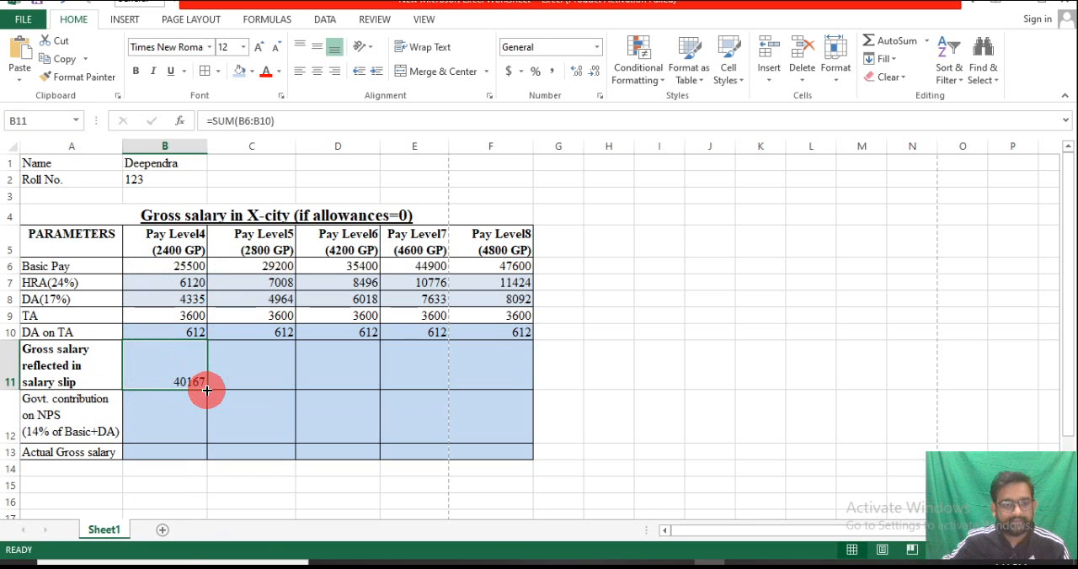
{"action": "left_click_drag", "start_coordinate": [207, 390], "coordinate": [523, 392]}
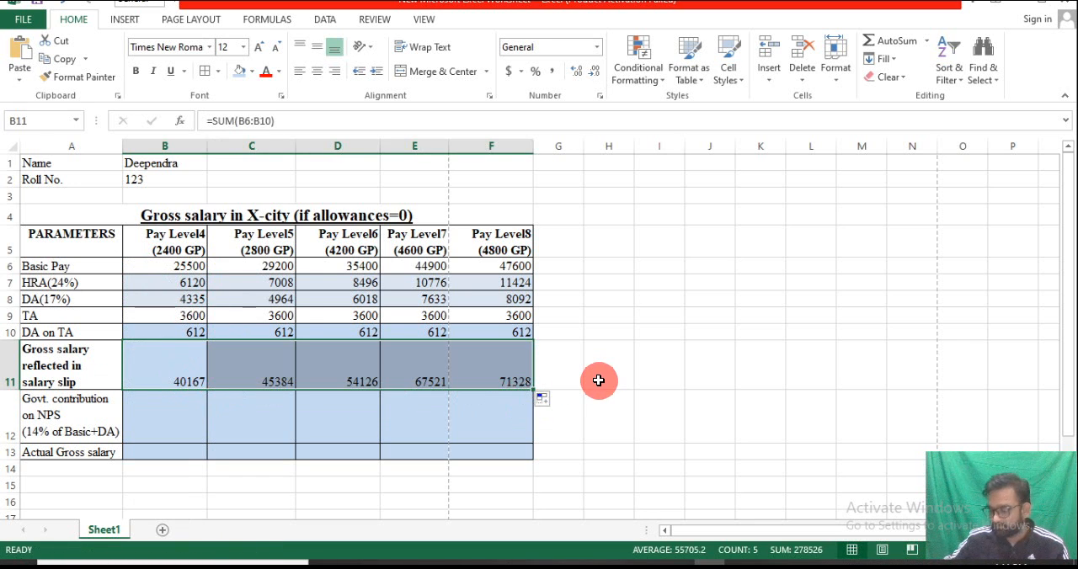
{"action": "left_click", "coordinate": [318, 53]}
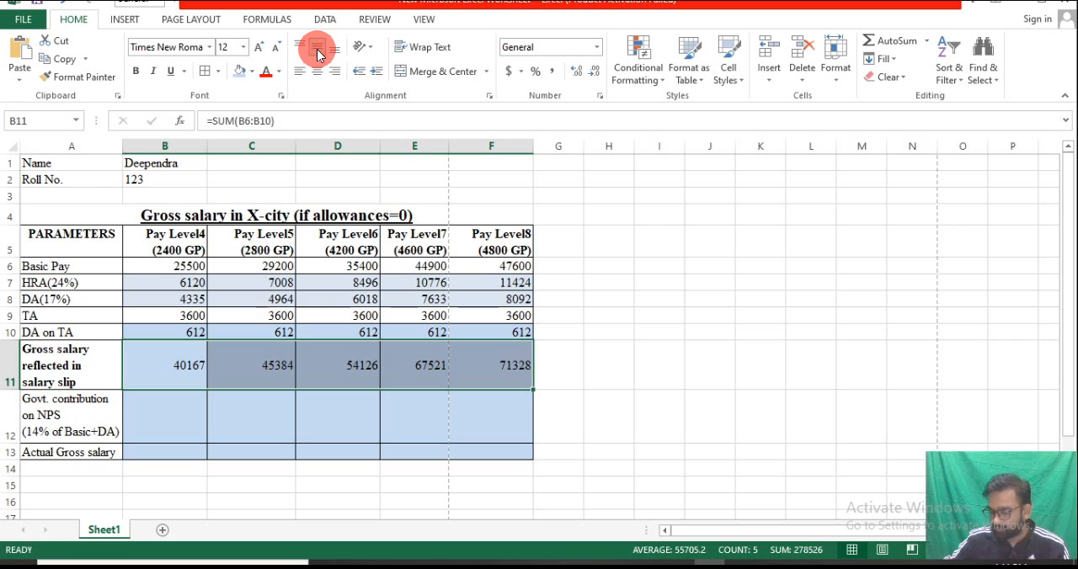
Calculate the Govt. contribution on NPS in B12 with the formula =(B6+B8)*14/100
{"action": "left_click", "coordinate": [168, 419]}
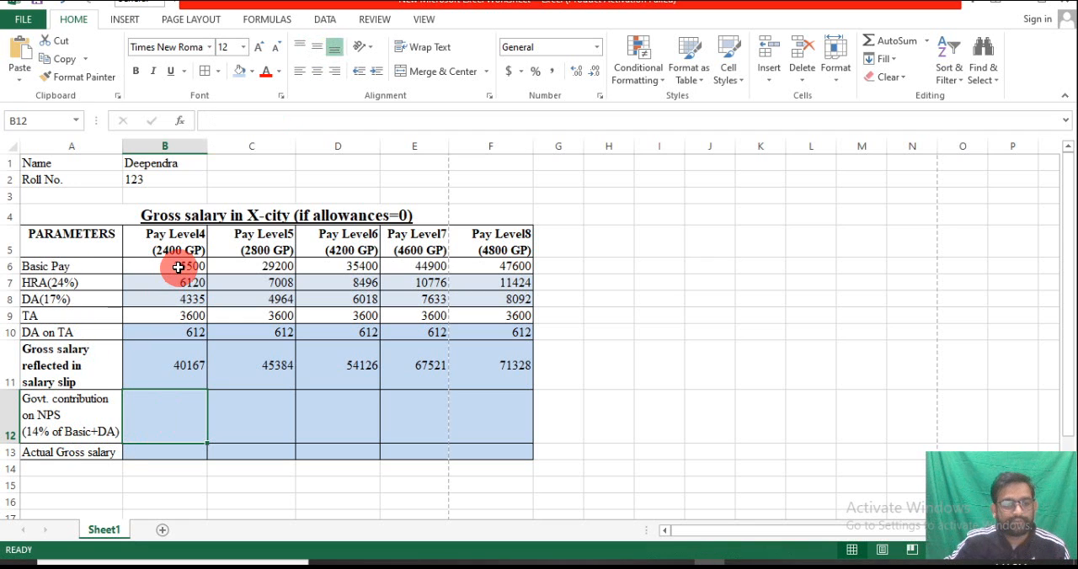
{"action": "double_click", "coordinate": [163, 407]}
{"action": "type", "text": "="}
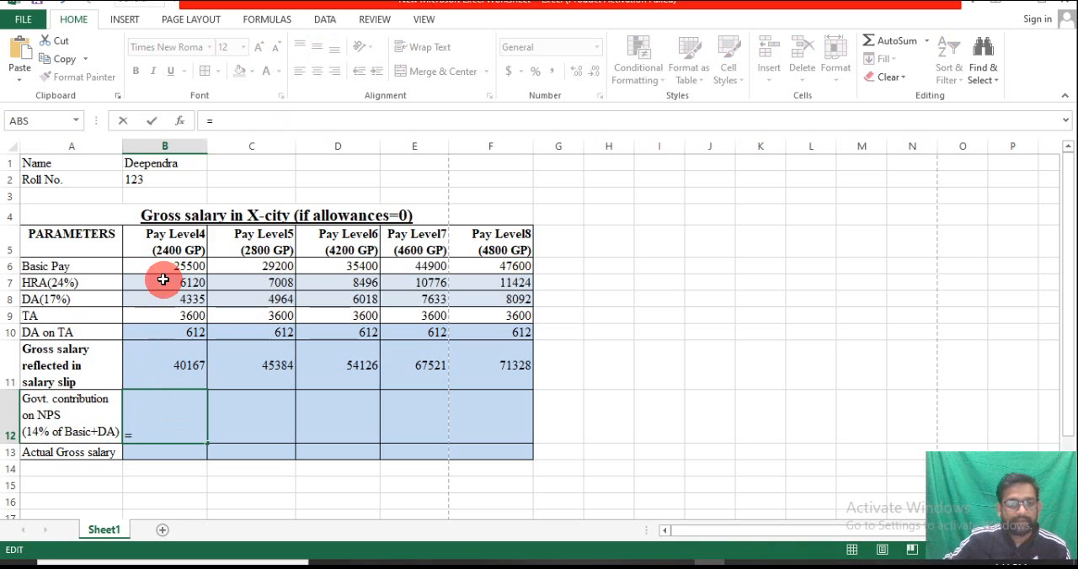
{"action": "type", "text": "("}
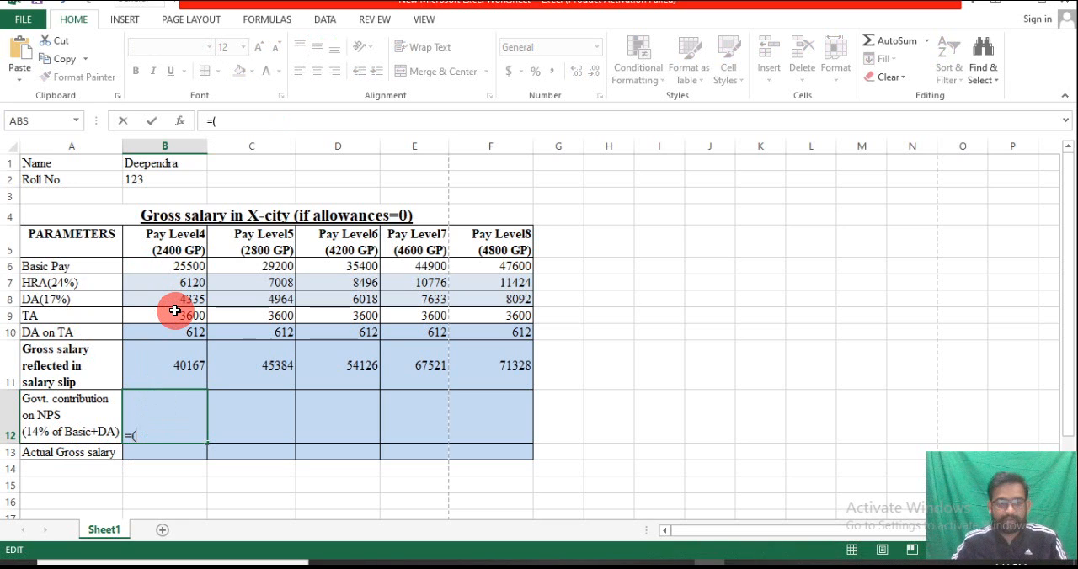
{"action": "left_click", "coordinate": [187, 266]}
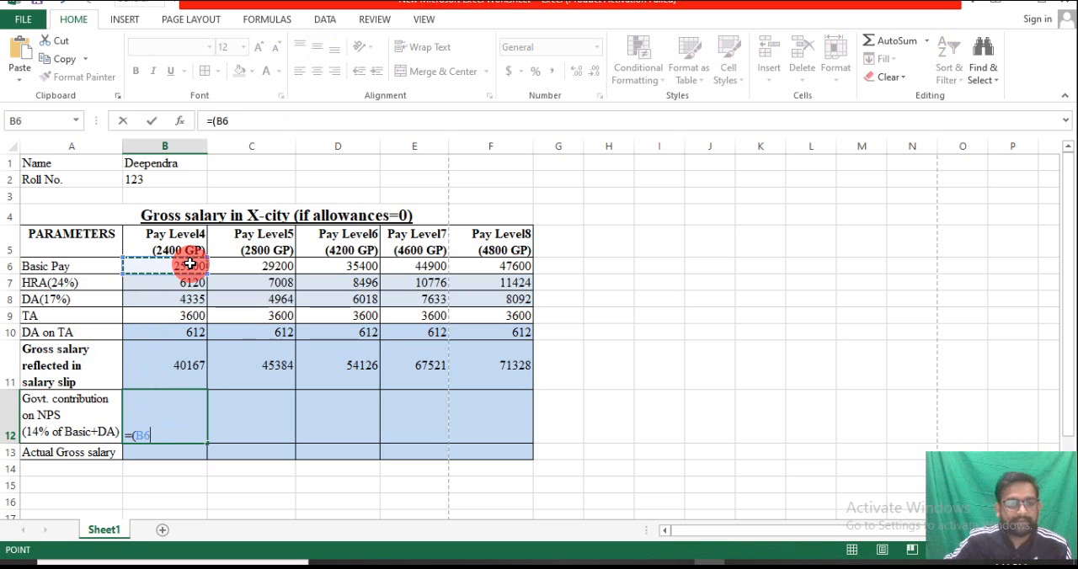
{"action": "type", "text": "+"}
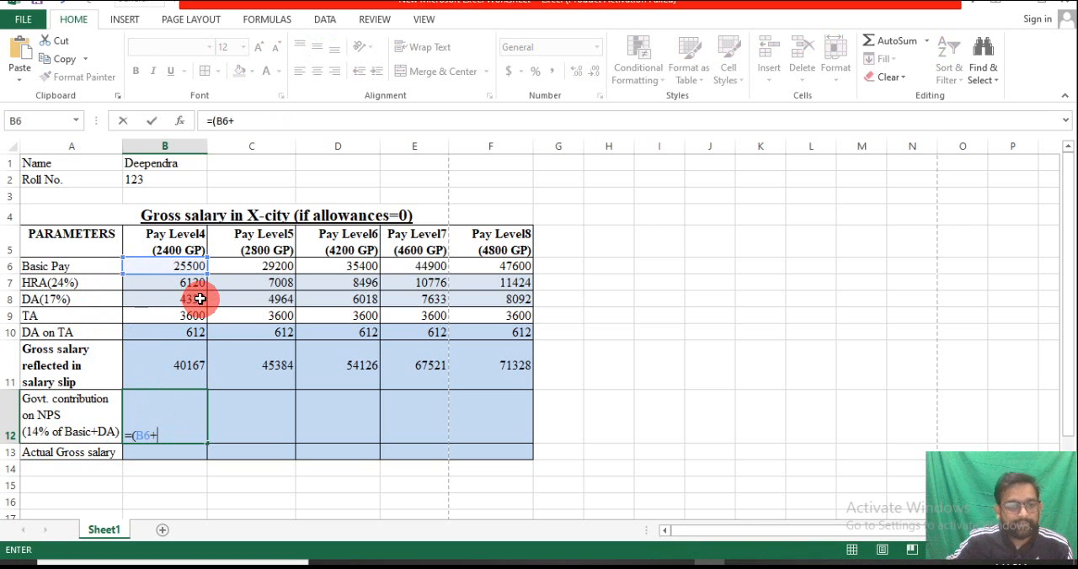
{"action": "left_click", "coordinate": [199, 299]}
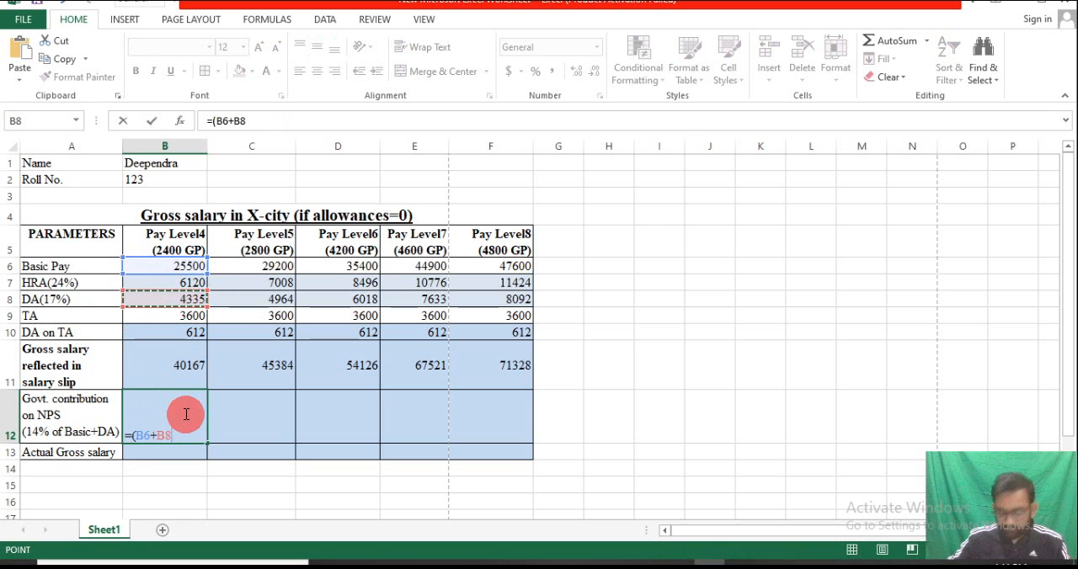
{"action": "type", "text": ")"}
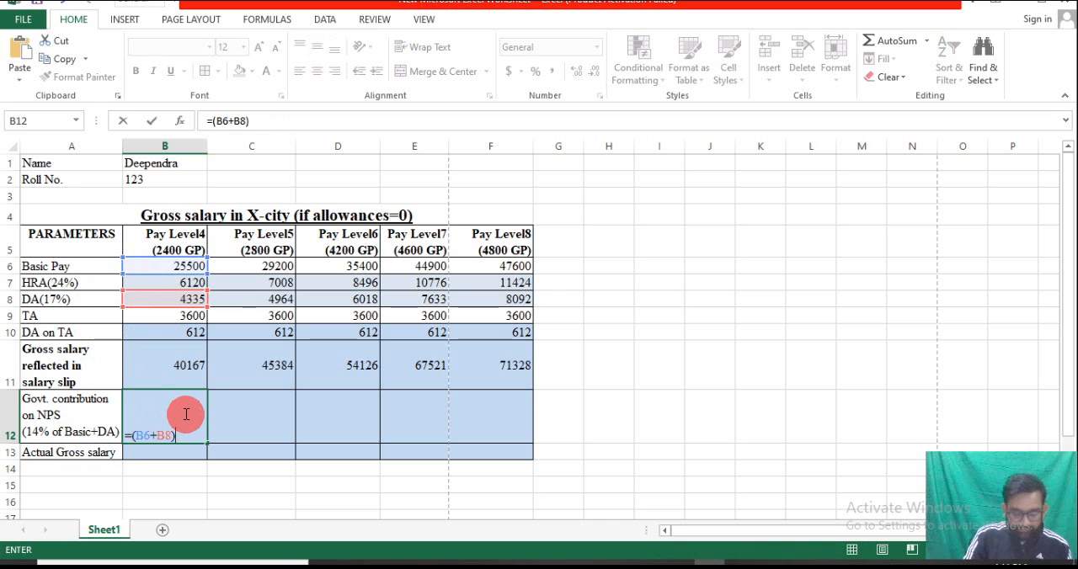
{"action": "type", "text": "14"}
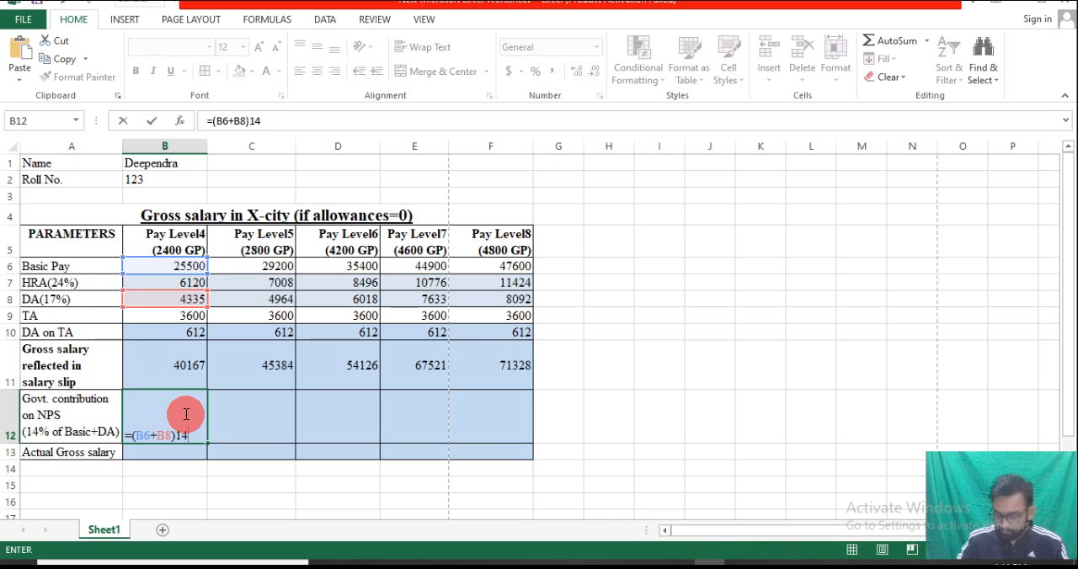
{"action": "key", "text": "BackSpace"}
{"action": "key", "text": "BackSpace"}
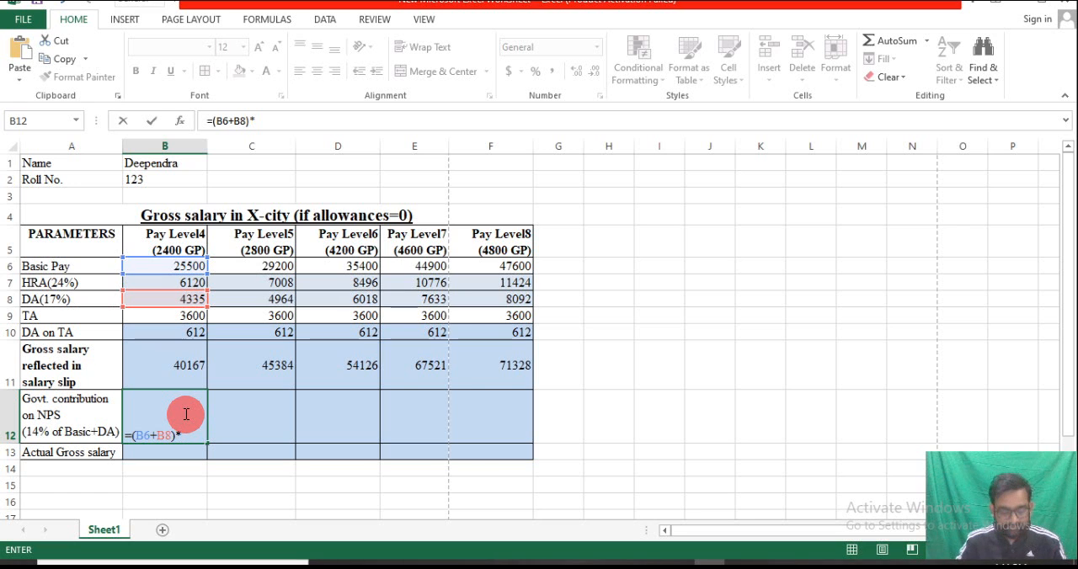
{"action": "type", "text": "*14/100"}
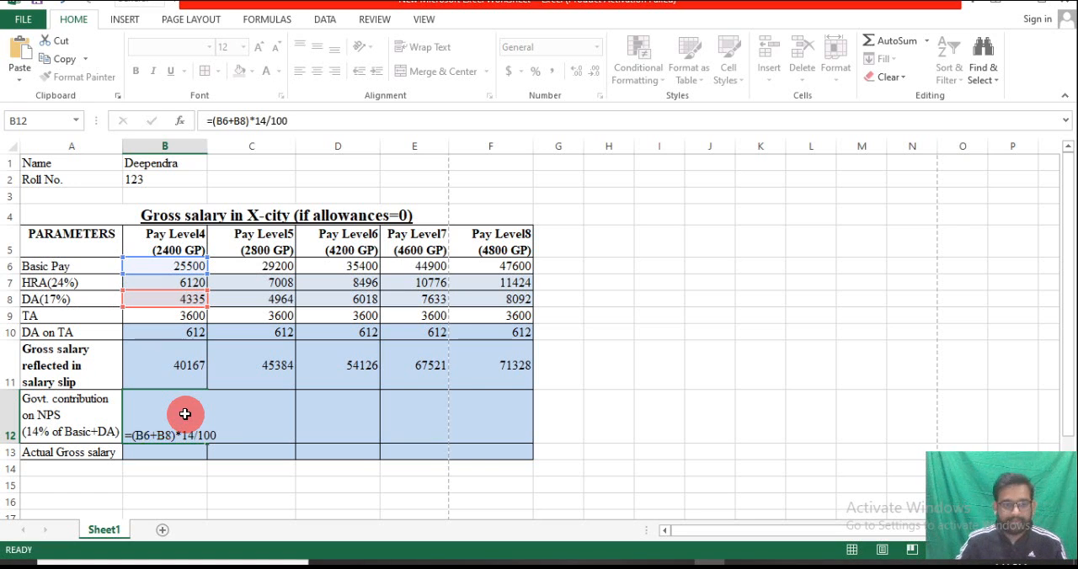
{"action": "key", "text": "Return"}
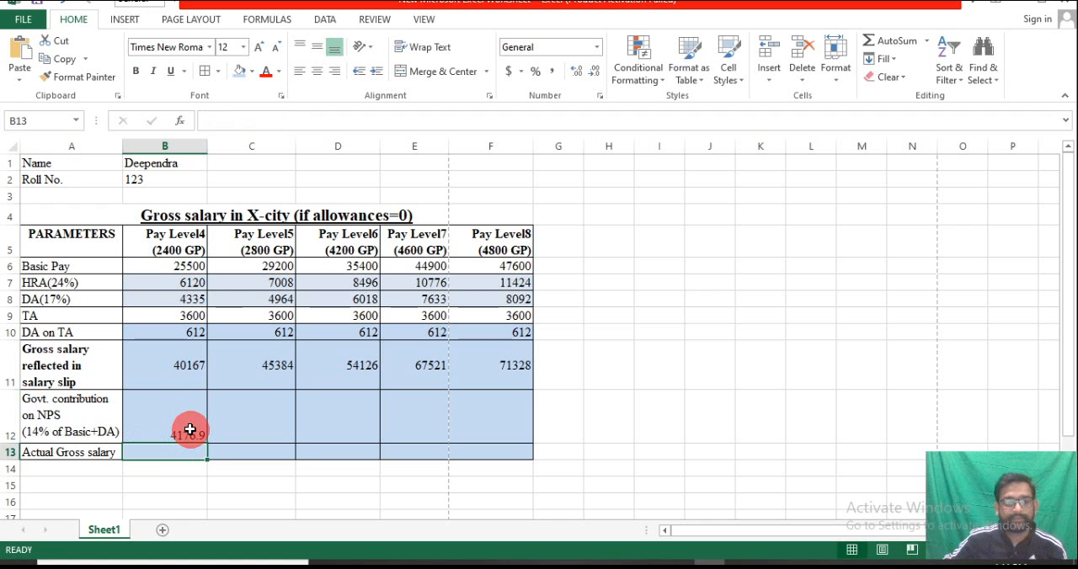
Fill the NPS contribution from B12 across to F12 with no decimal places and middle vertical alignment
{"action": "left_click", "coordinate": [187, 426]}
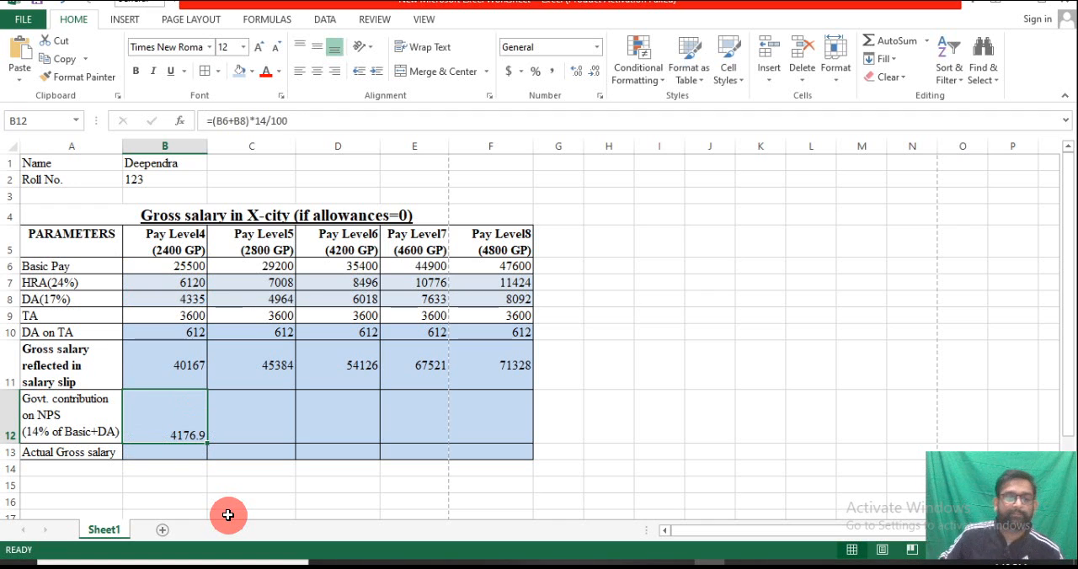
{"action": "left_click", "coordinate": [592, 72]}
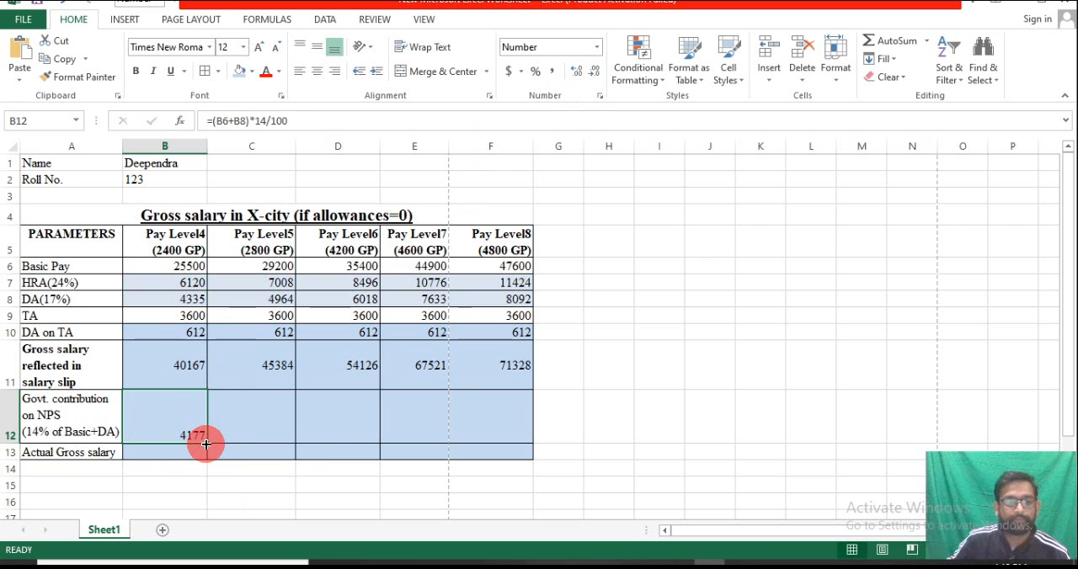
{"action": "left_click_drag", "start_coordinate": [206, 444], "coordinate": [510, 438]}
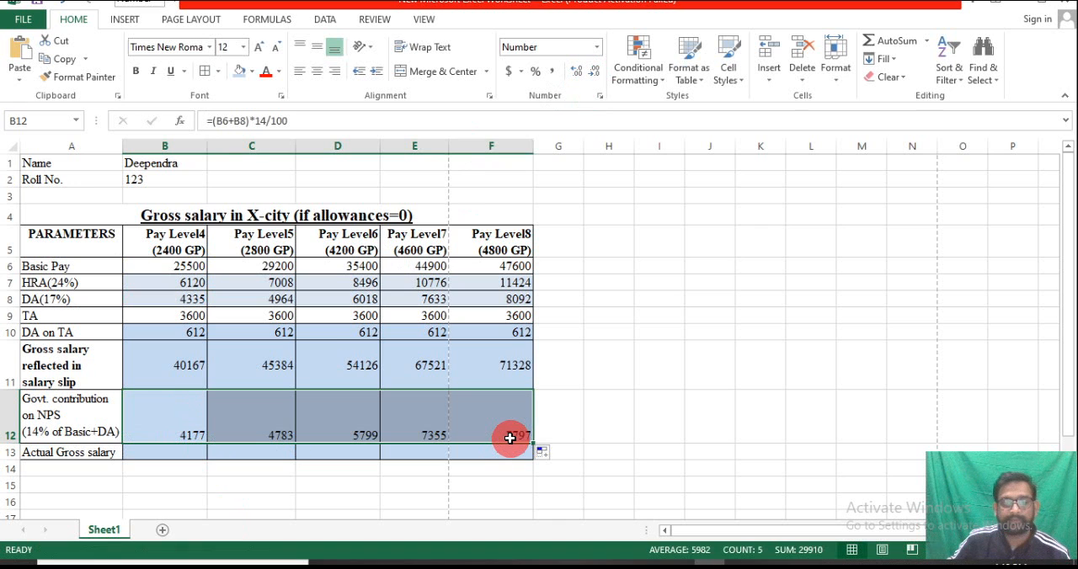
{"action": "left_click", "coordinate": [320, 47]}
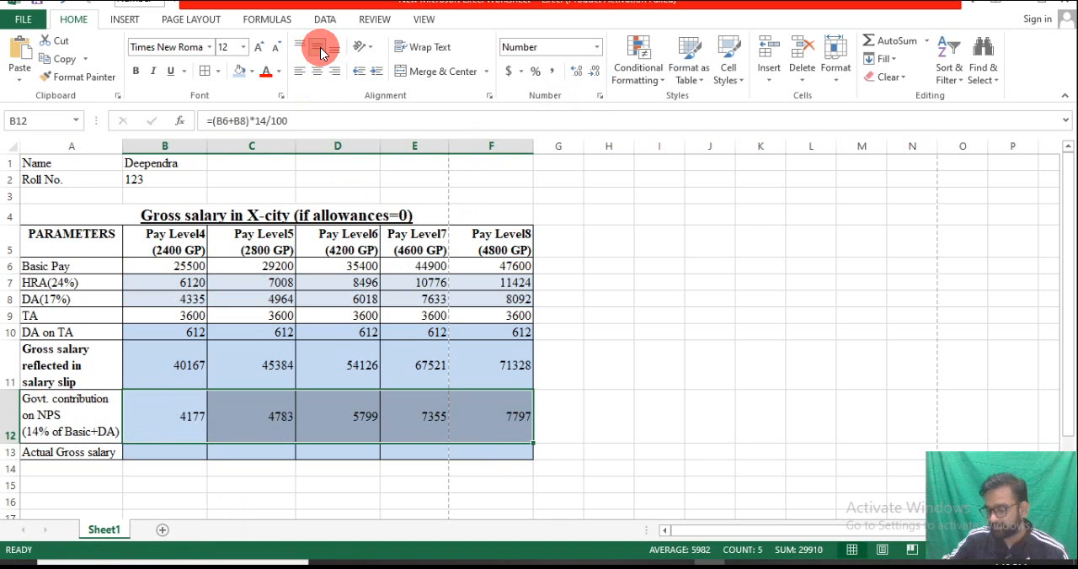
Calculate the actual gross salary in B13 with the formula =SUM(B11:B12)
{"action": "left_click", "coordinate": [159, 453]}
{"action": "double_click", "coordinate": [160, 454]}
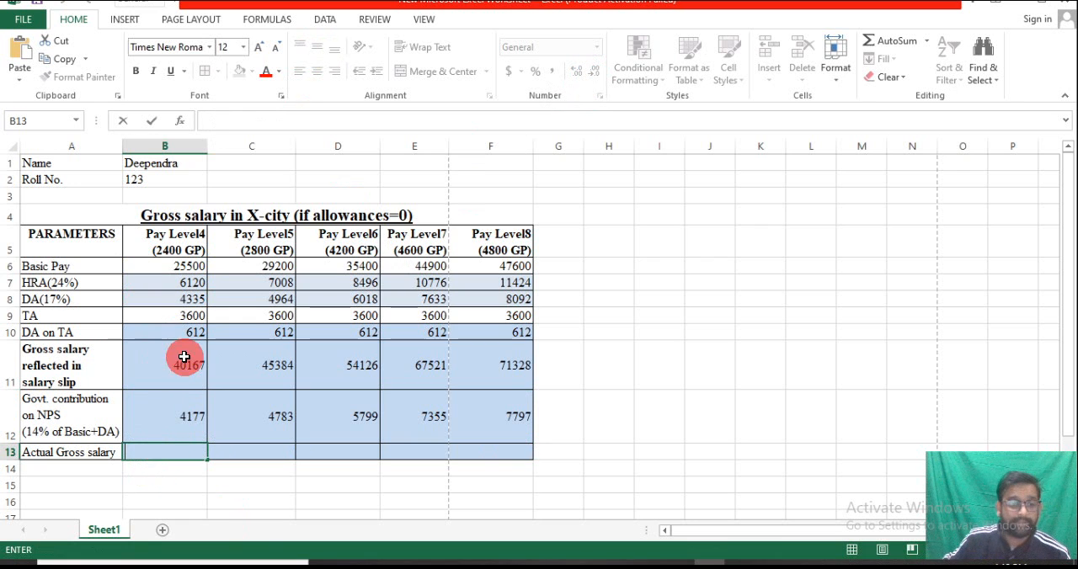
{"action": "left_click", "coordinate": [157, 395]}
{"action": "left_click", "coordinate": [180, 366]}
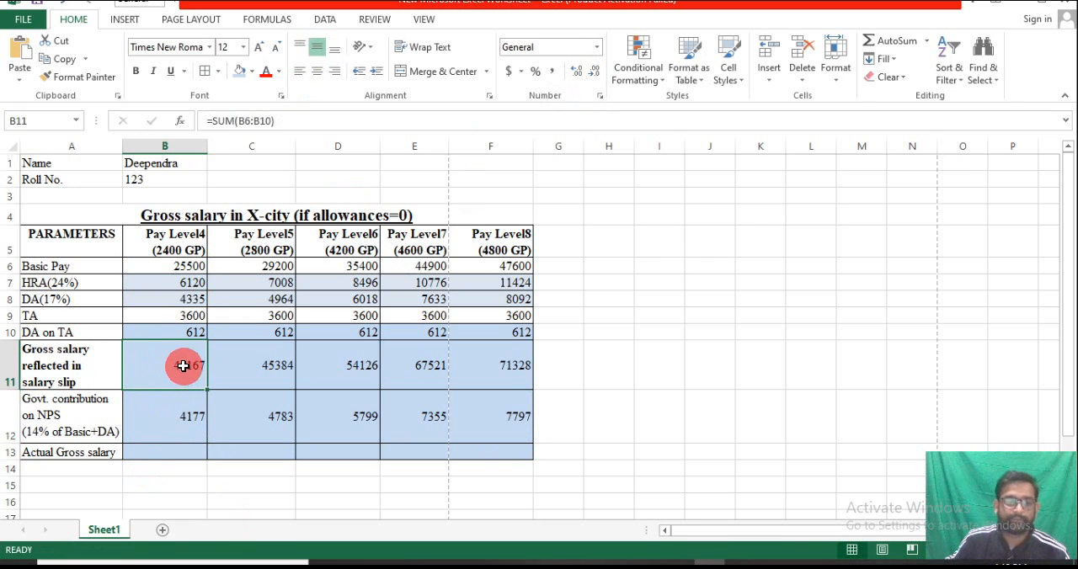
{"action": "left_click", "coordinate": [160, 452]}
{"action": "type", "text": "="}
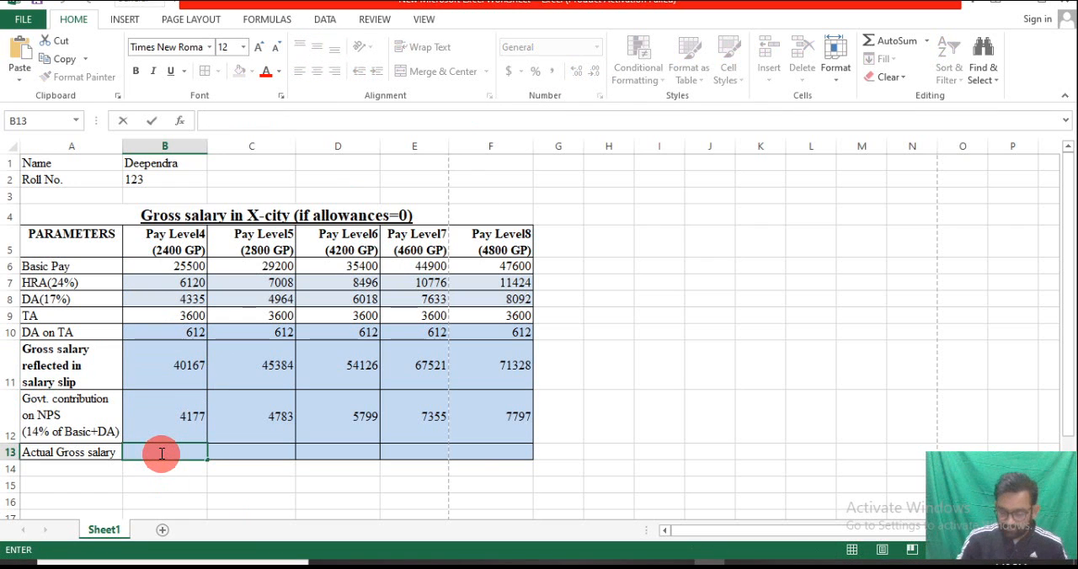
{"action": "type", "text": "sum"}
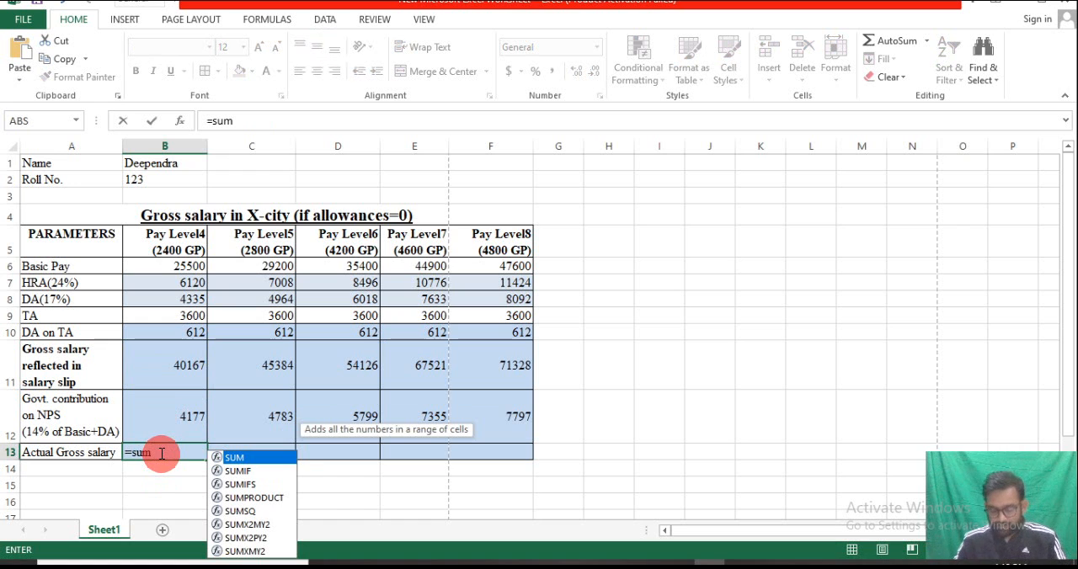
{"action": "type", "text": "("}
{"action": "left_click_drag", "start_coordinate": [160, 359], "coordinate": [189, 431]}
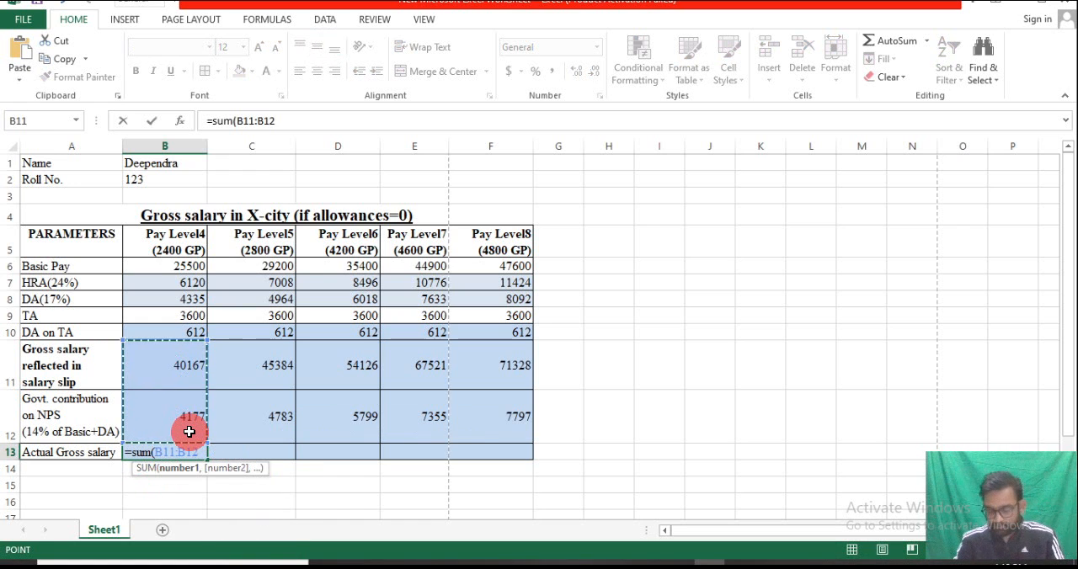
{"action": "key", "text": "Return"}
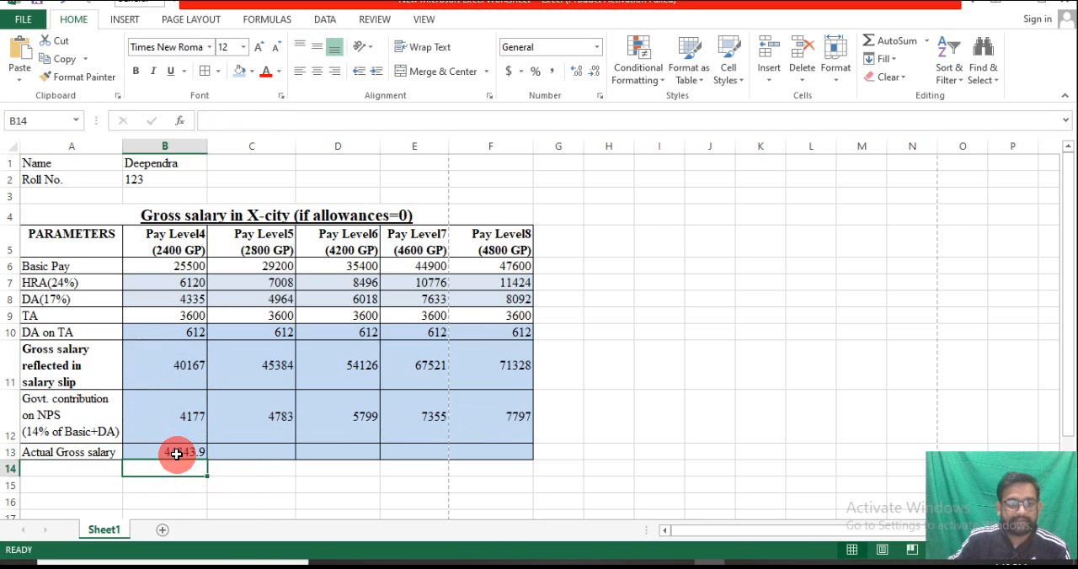
Display the actual gross salary in B13 without decimal places and fill it across to F13
{"action": "left_click", "coordinate": [176, 453]}
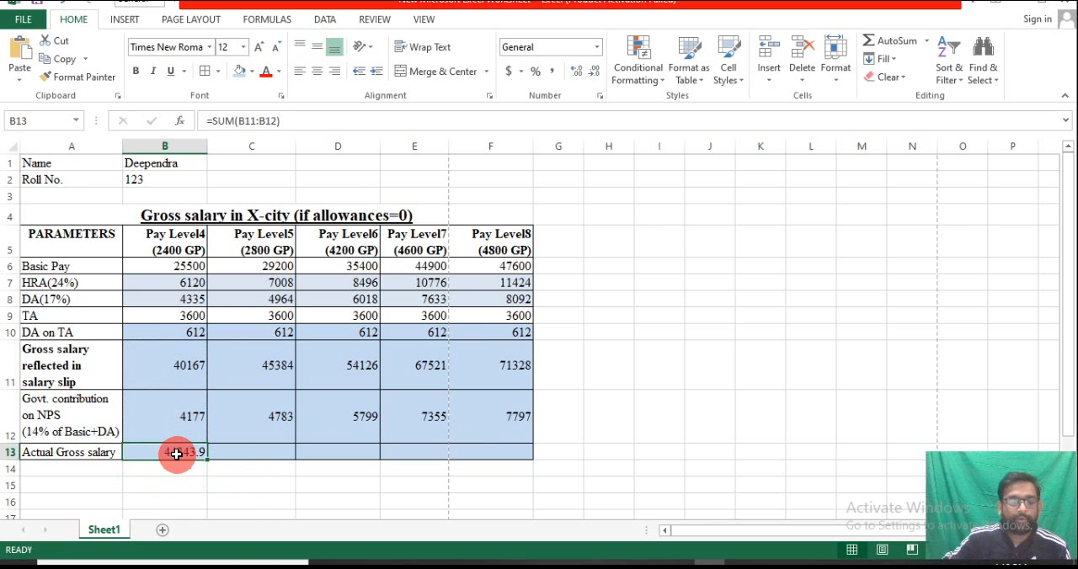
{"action": "left_click", "coordinate": [594, 76]}
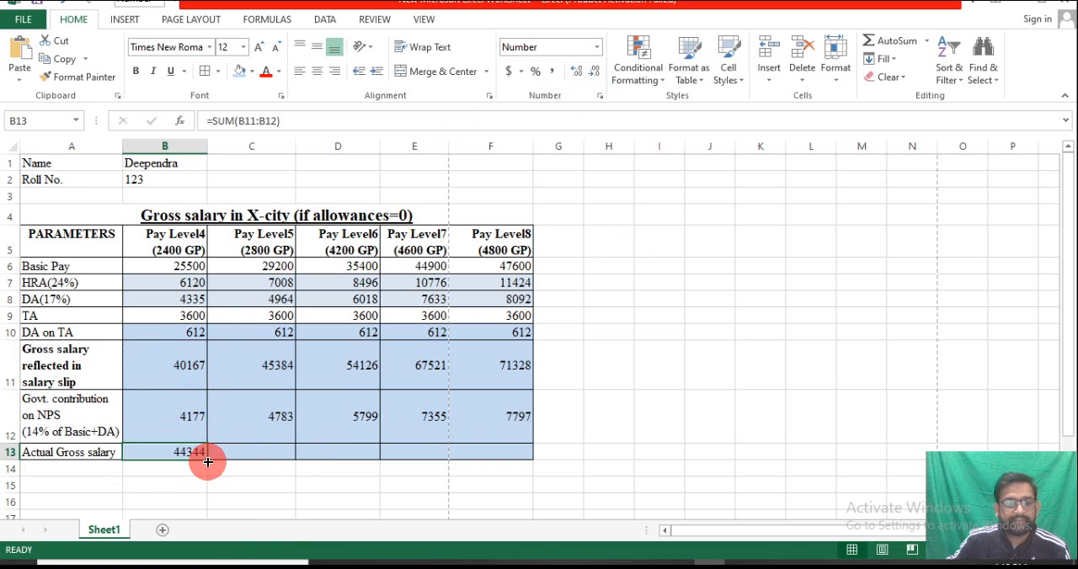
{"action": "left_click_drag", "start_coordinate": [208, 461], "coordinate": [510, 461]}
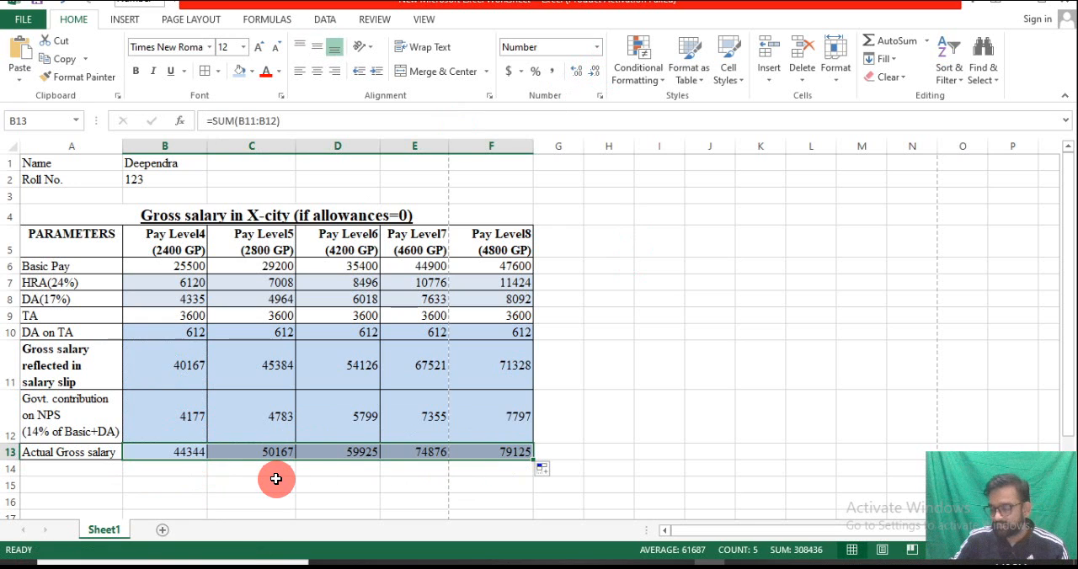
{"action": "left_click", "coordinate": [637, 366]}
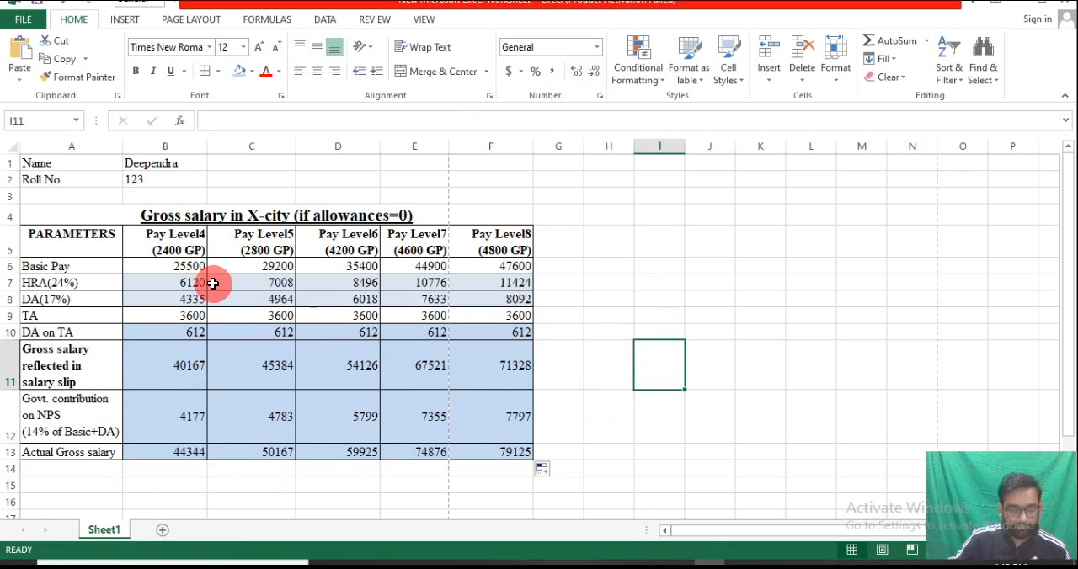
Add a page header with the file path in its left section
{"action": "left_click", "coordinate": [123, 21]}
{"action": "left_click", "coordinate": [894, 83]}
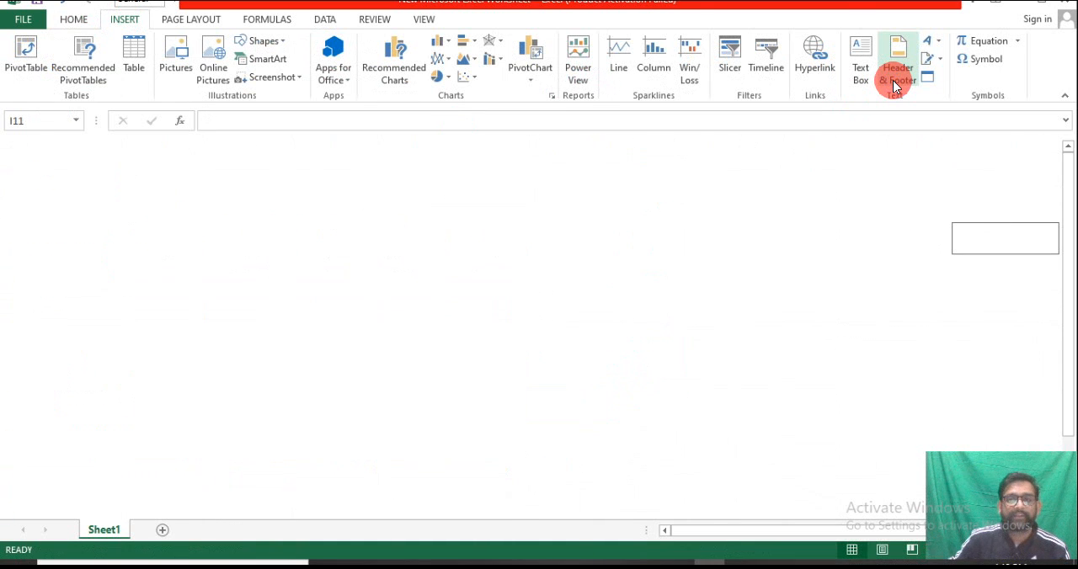
{"action": "left_click", "coordinate": [226, 227]}
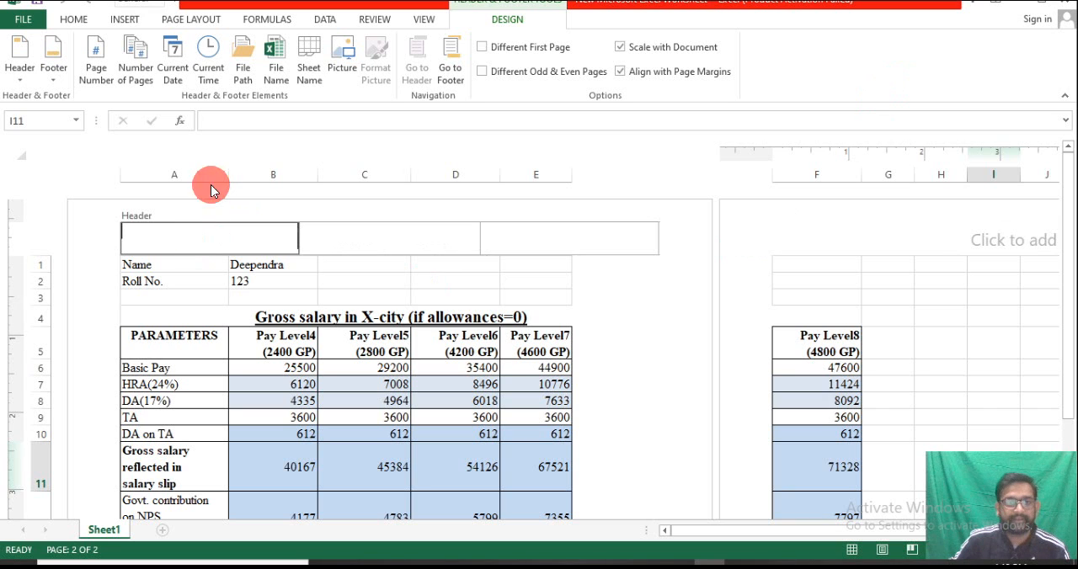
{"action": "left_click", "coordinate": [242, 59]}
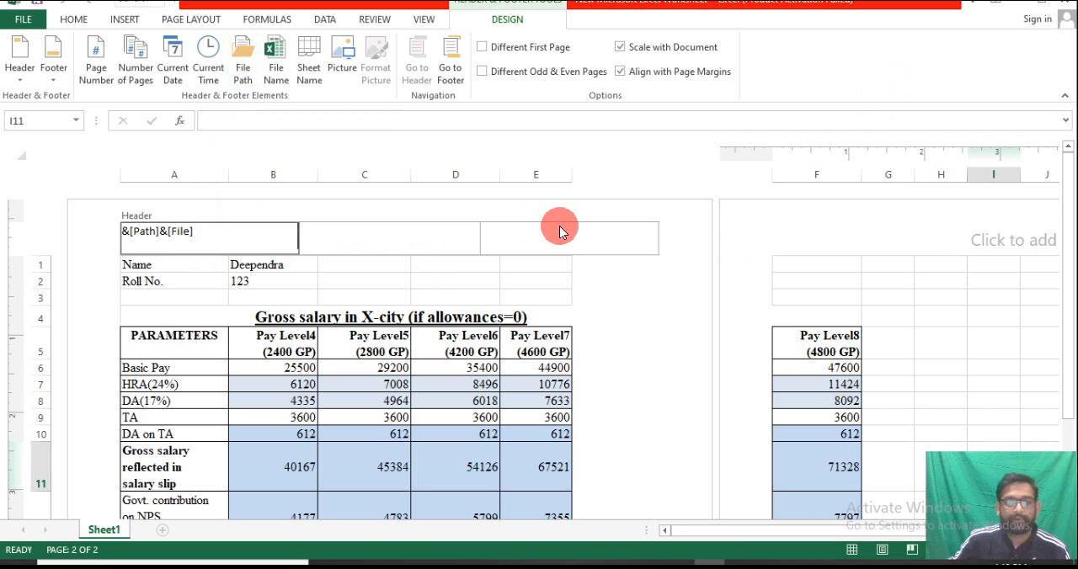
Insert the current time and the current date in the header's right section
{"action": "left_click", "coordinate": [555, 228]}
{"action": "left_click", "coordinate": [208, 72]}
{"action": "left_click", "coordinate": [170, 53]}
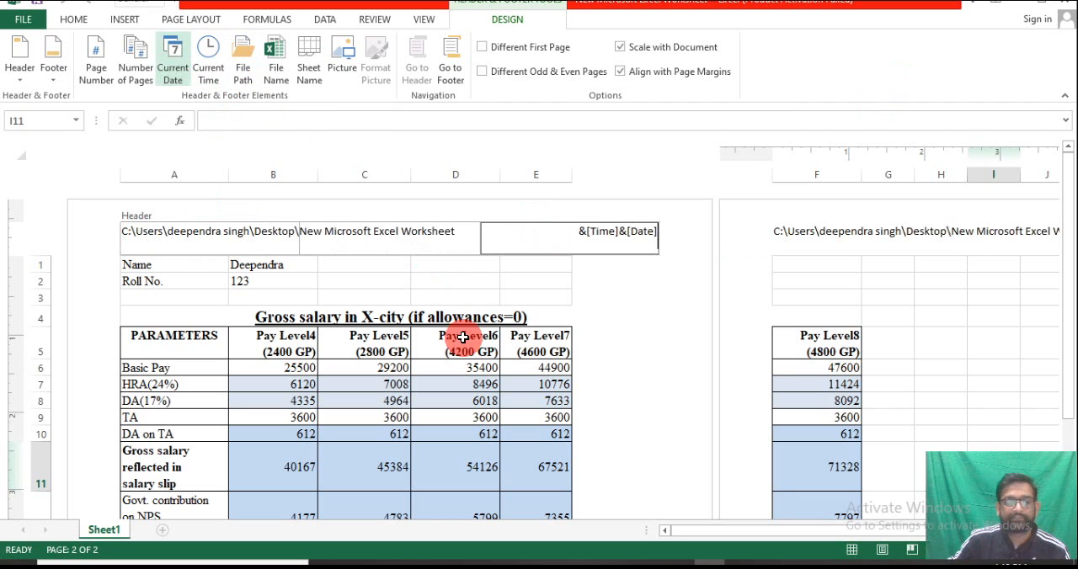
{"action": "left_click", "coordinate": [673, 369]}
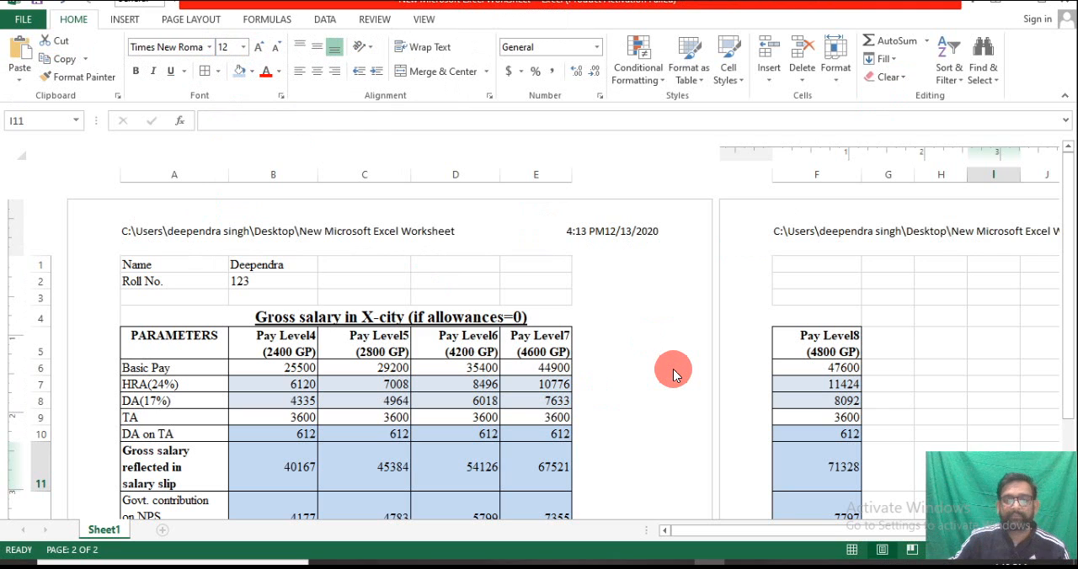
Save the workbook to the Desktop under the file name SSC_123
{"action": "left_click", "coordinate": [26, 19]}
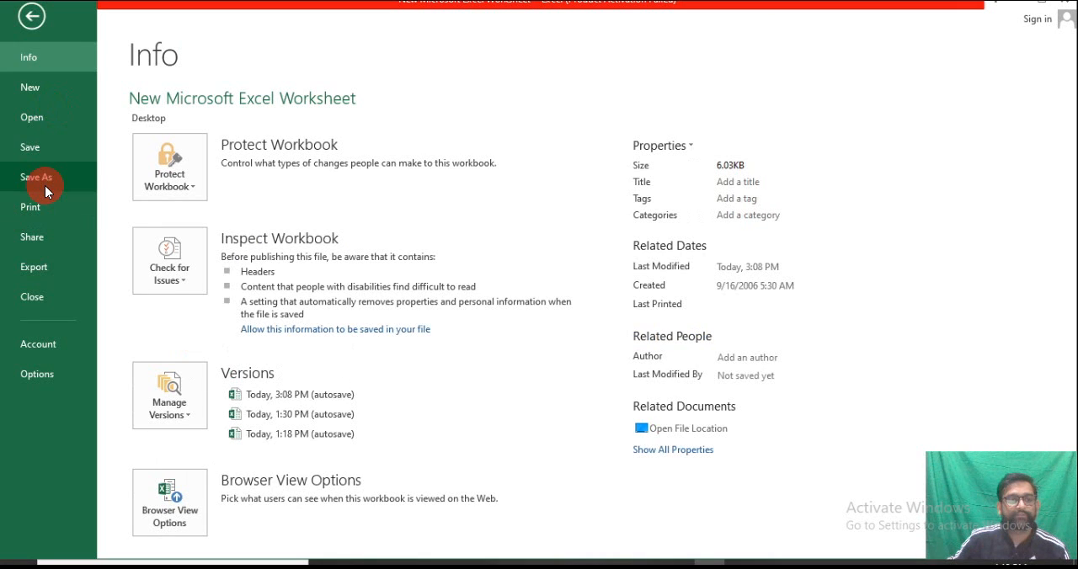
{"action": "left_click", "coordinate": [80, 182]}
{"action": "left_click", "coordinate": [429, 221]}
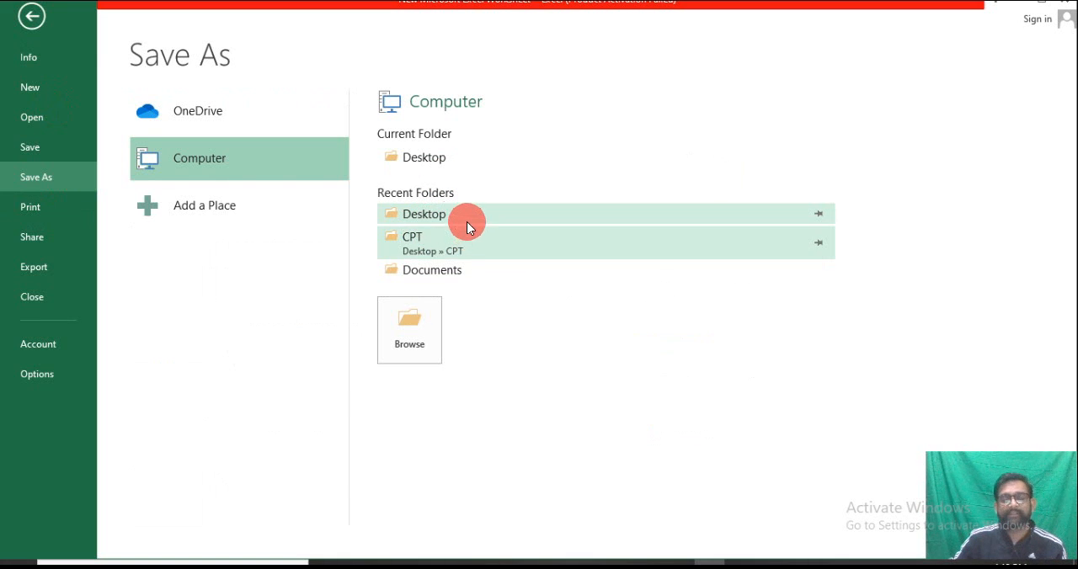
{"action": "left_click", "coordinate": [444, 217]}
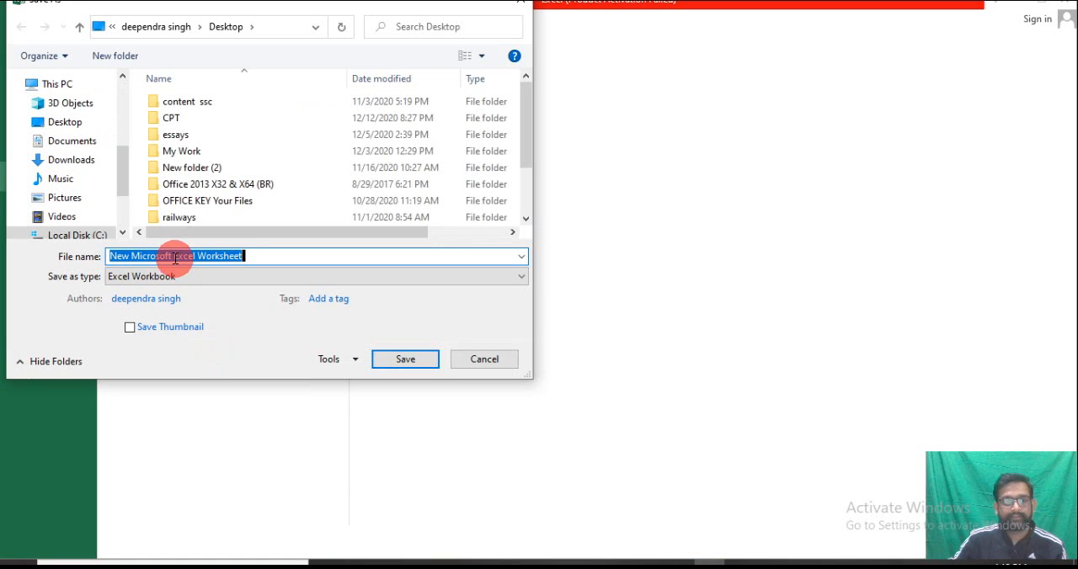
{"action": "type", "text": "SSC"}
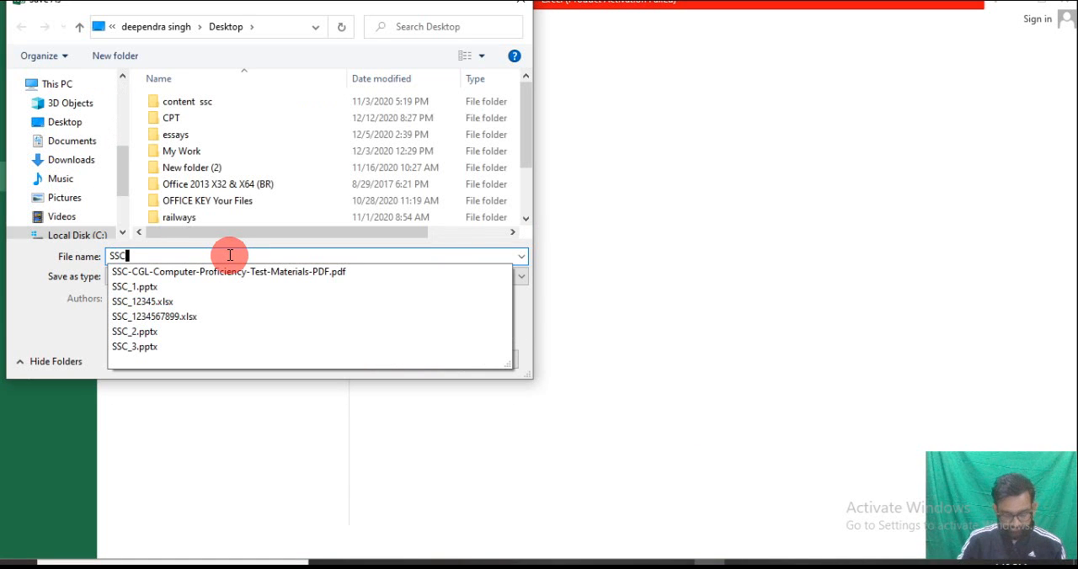
{"action": "type", "text": "_"}
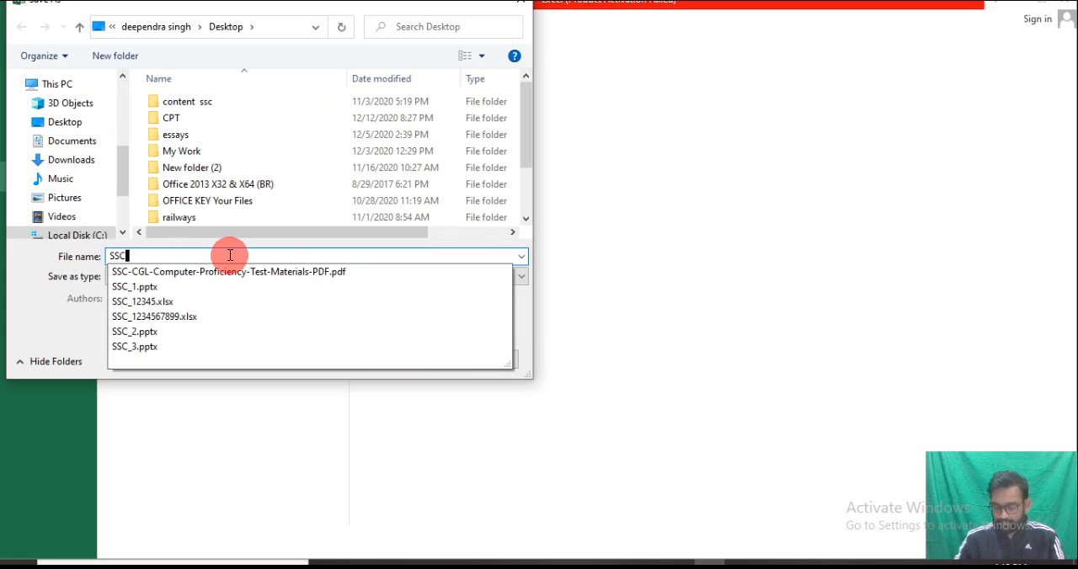
{"action": "type", "text": "123"}
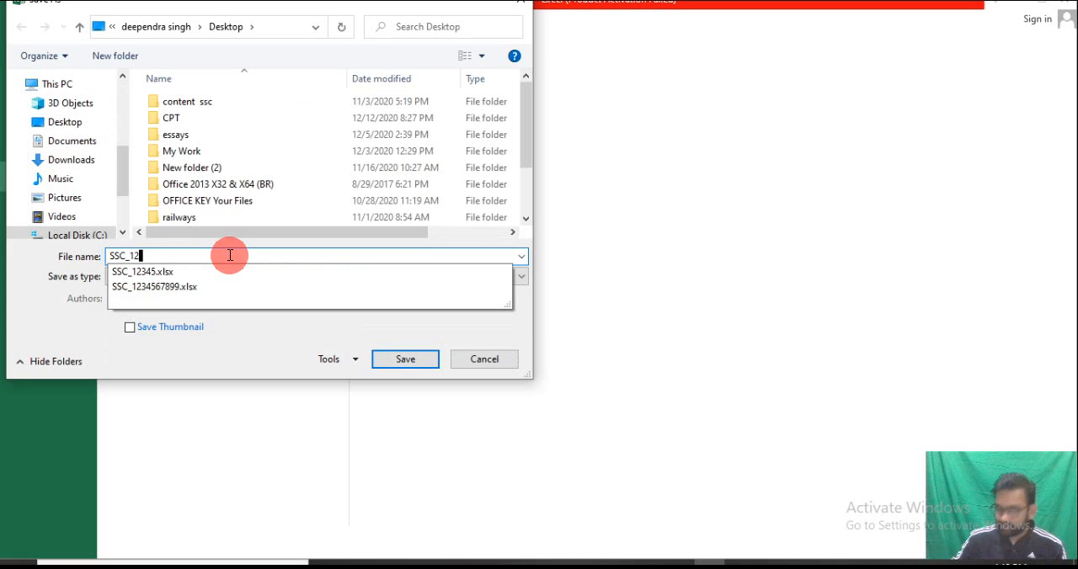
{"action": "left_click", "coordinate": [393, 362]}
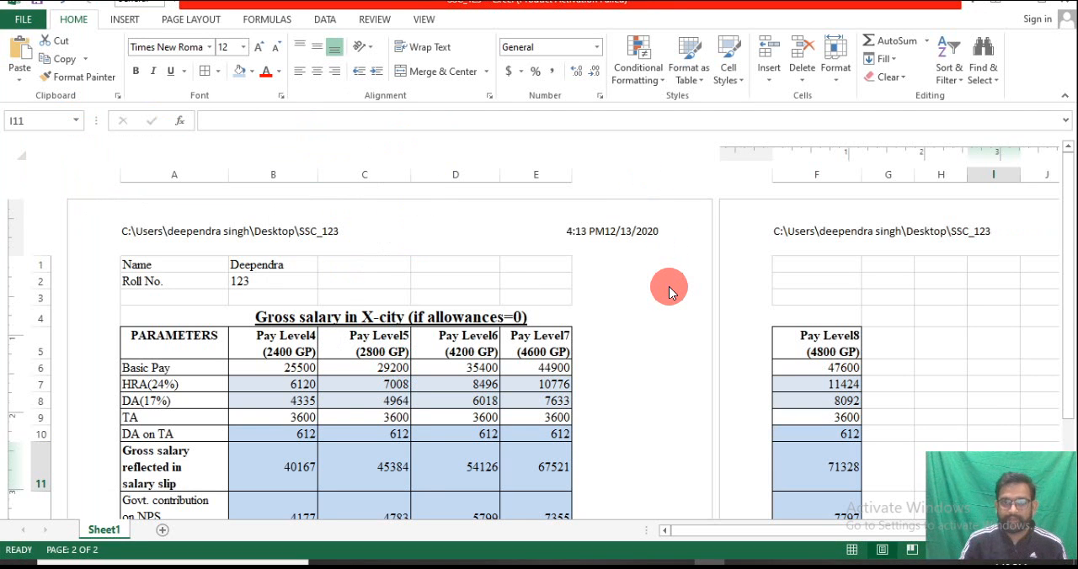
Enable printing of the sheet's gridlines and headings, checking the print preview before and after the change
{"action": "key", "text": "ctrl+p"}
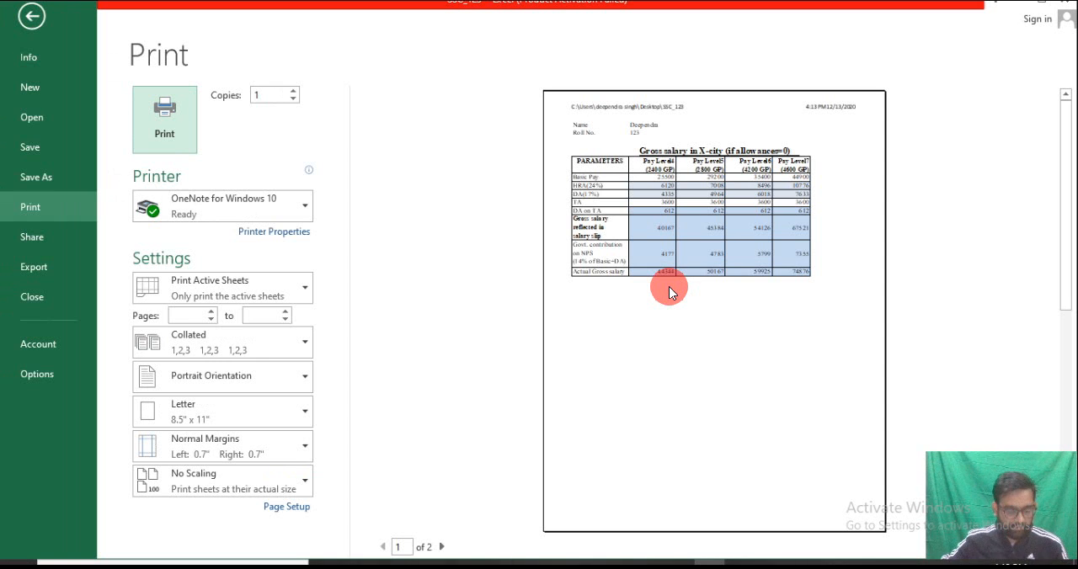
{"action": "key", "text": "Escape"}
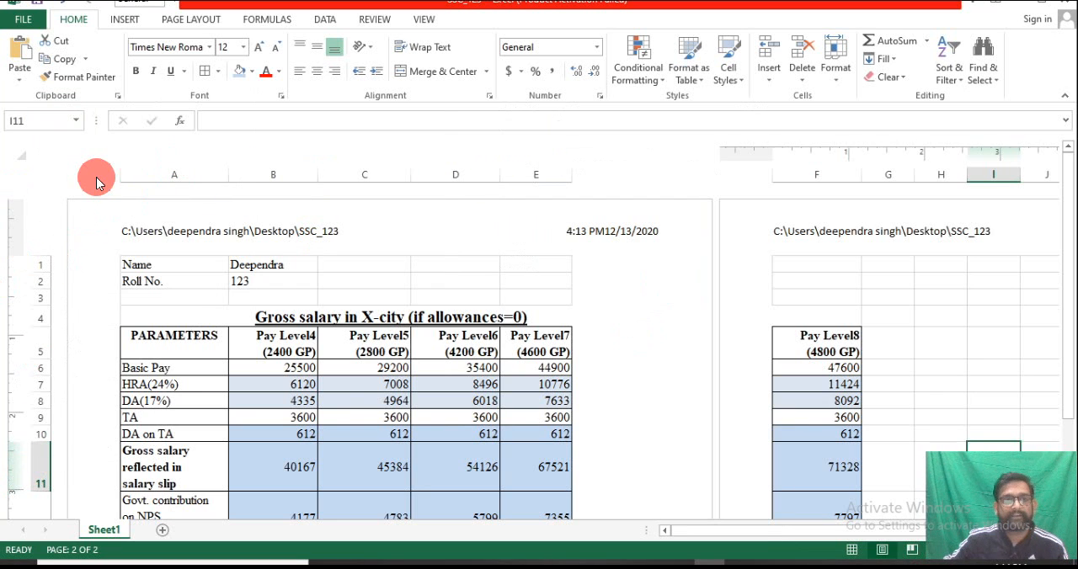
{"action": "left_click", "coordinate": [189, 20]}
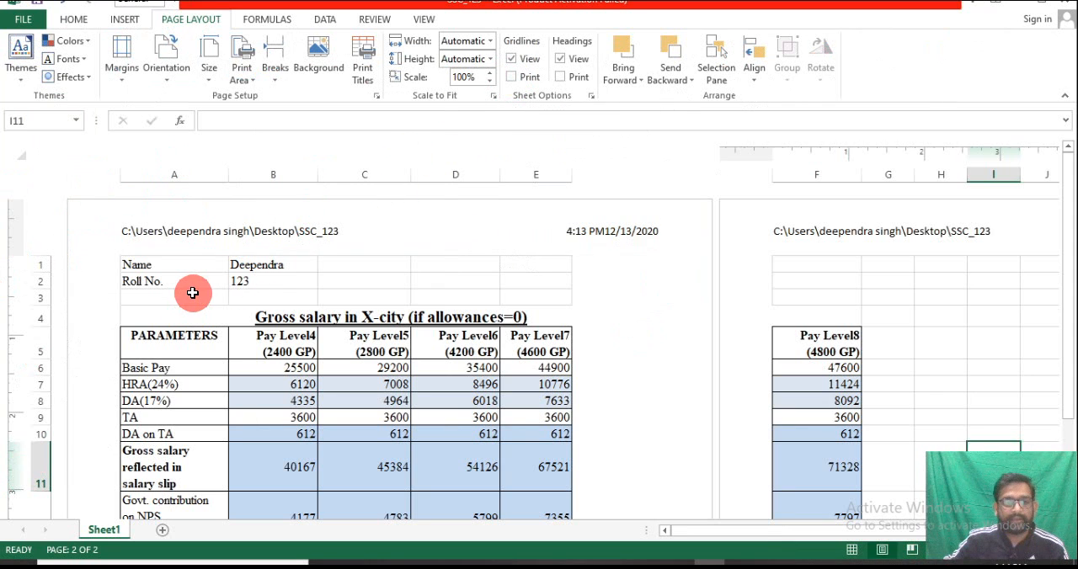
{"action": "left_click", "coordinate": [324, 297]}
{"action": "left_click", "coordinate": [388, 280]}
{"action": "left_click", "coordinate": [513, 76]}
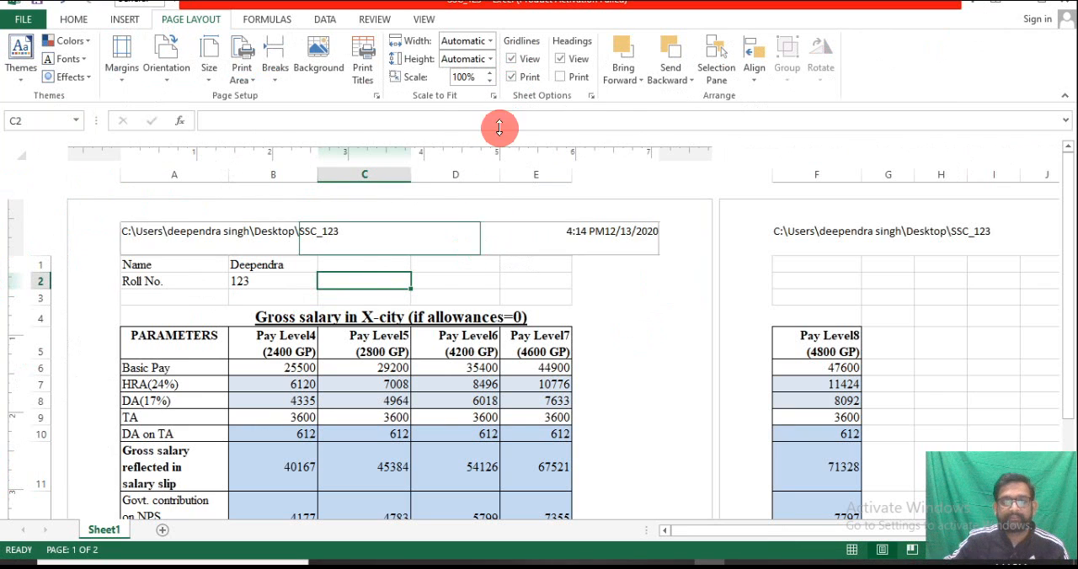
{"action": "left_click", "coordinate": [560, 78]}
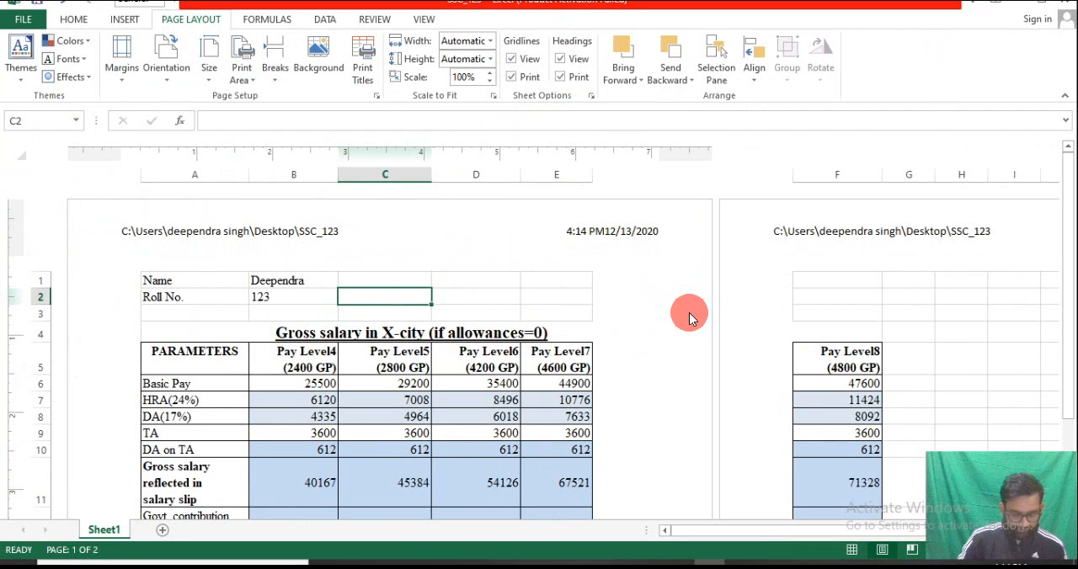
{"action": "key", "text": "ctrl+p"}
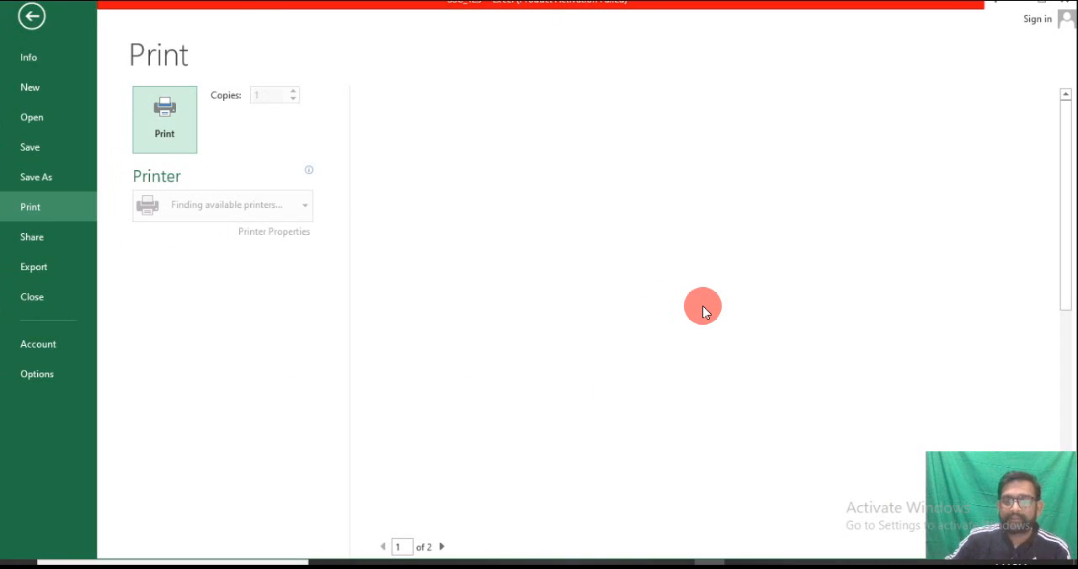